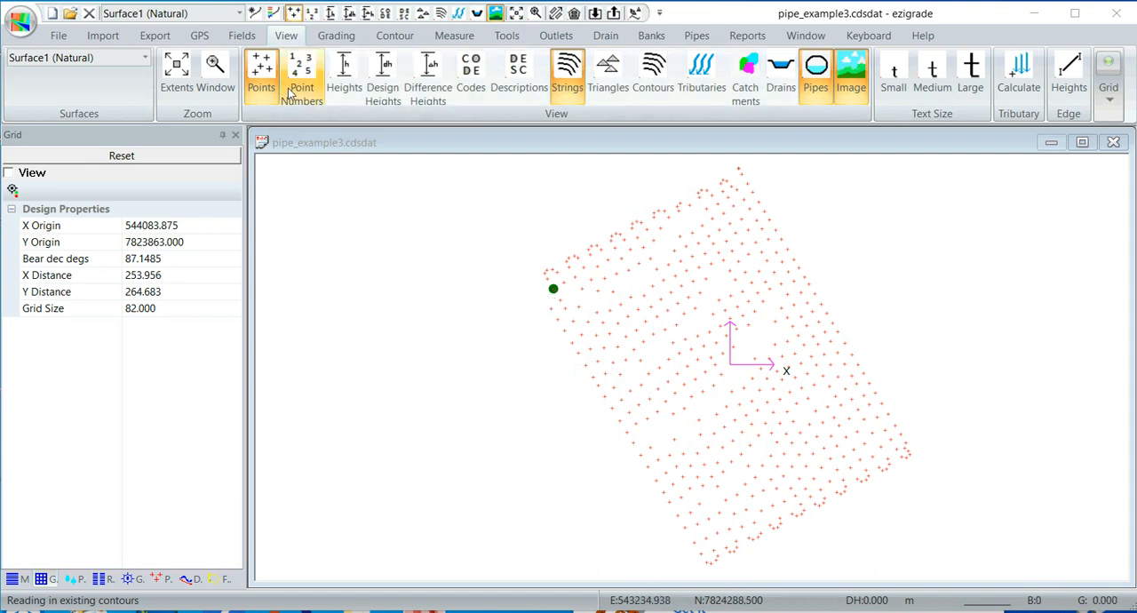
- Show the height labels on the survey points, examine the levels across the site, and hide the labels again
{"action": "left_click", "coordinate": [343, 73]}
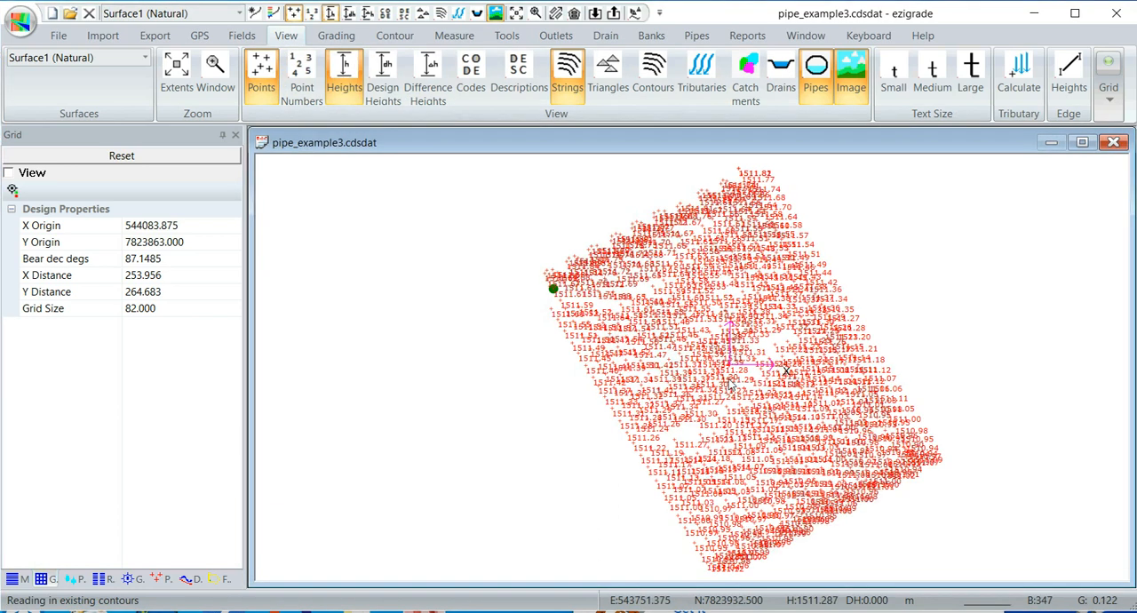
{"action": "scroll", "coordinate": [737, 382], "scroll_direction": "up", "scroll_amount": 1}
{"action": "scroll", "coordinate": [634, 396], "scroll_direction": "up", "scroll_amount": 1}
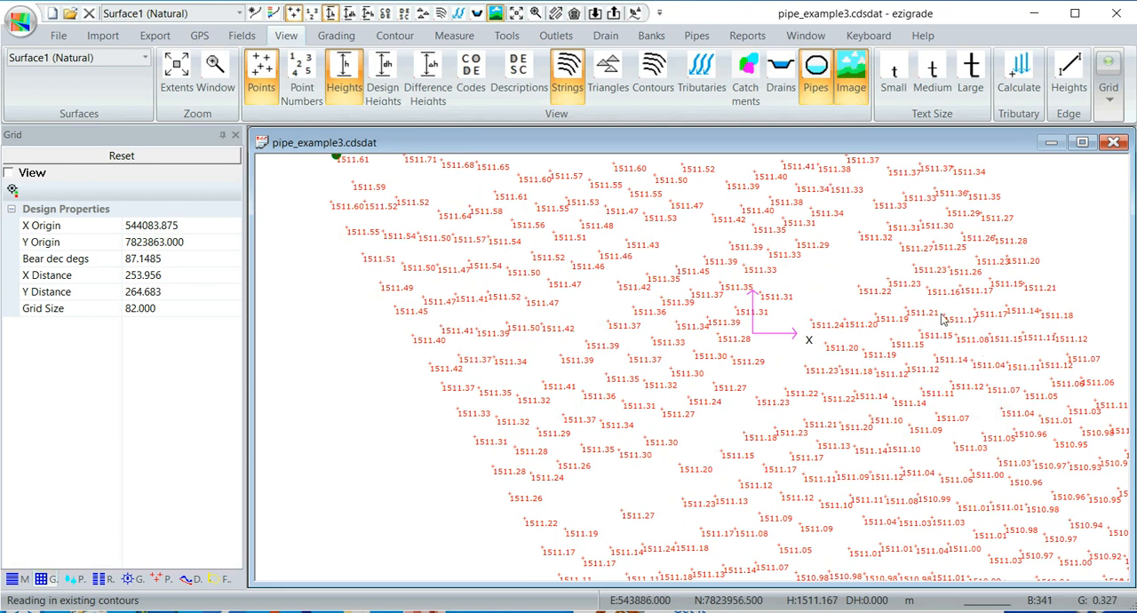
{"action": "scroll", "coordinate": [710, 336], "scroll_direction": "down", "scroll_amount": 2}
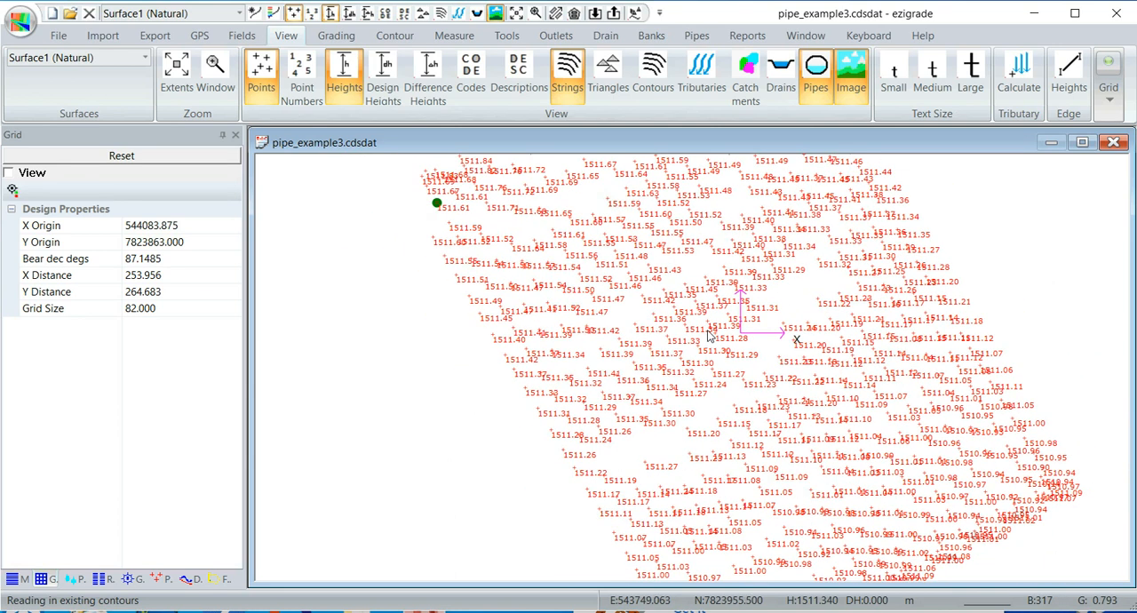
{"action": "scroll", "coordinate": [710, 336], "scroll_direction": "down", "scroll_amount": 1}
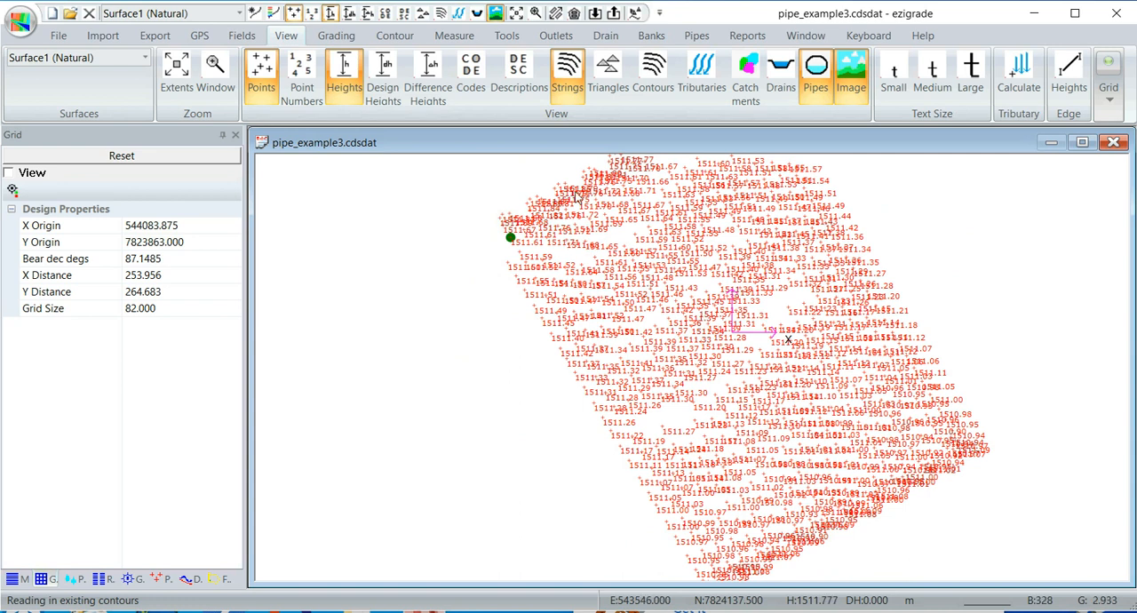
{"action": "middle_click_drag", "start_coordinate": [648, 258], "coordinate": [614, 265]}
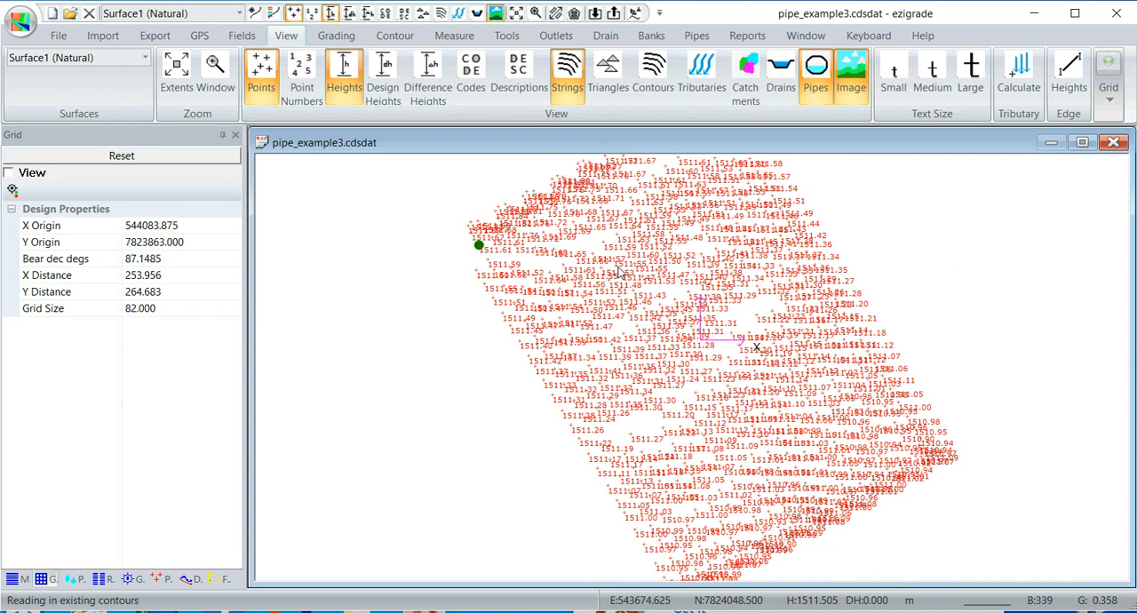
{"action": "scroll", "coordinate": [618, 266], "scroll_direction": "down", "scroll_amount": 1}
{"action": "middle_click_drag", "start_coordinate": [660, 298], "coordinate": [652, 313]}
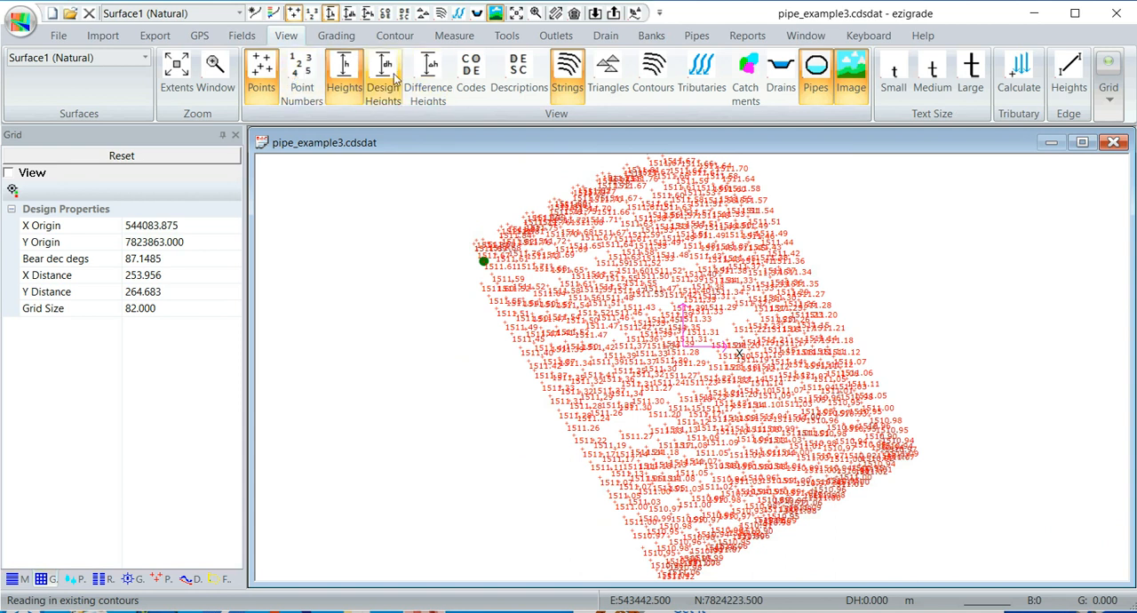
{"action": "left_click", "coordinate": [343, 75]}
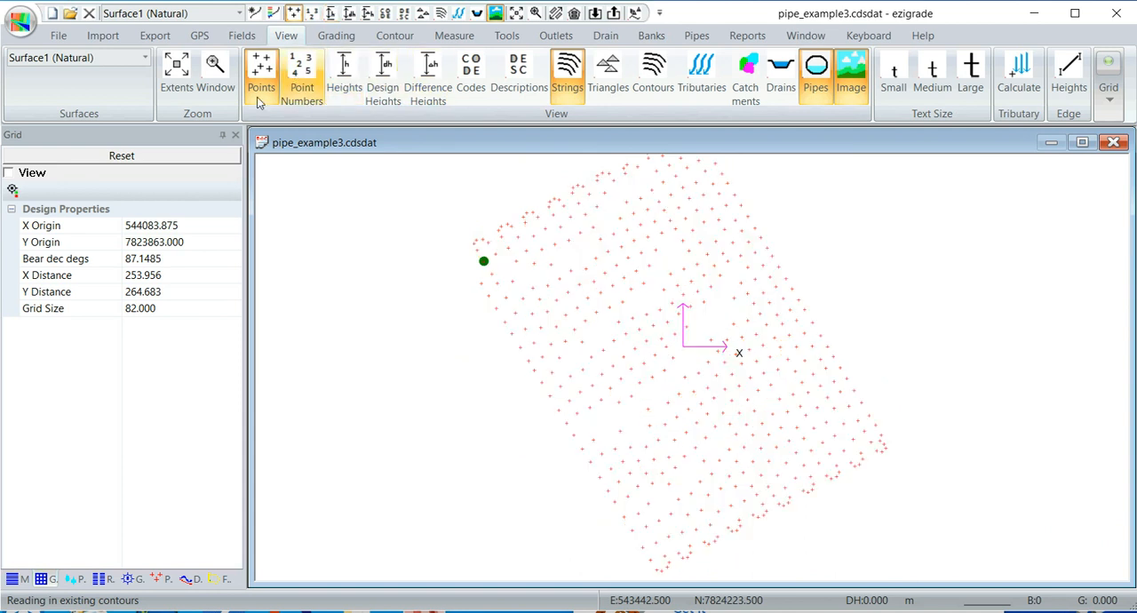
- Display the triangle model of Surface1 to inspect the triangulation
{"action": "left_click", "coordinate": [391, 37]}
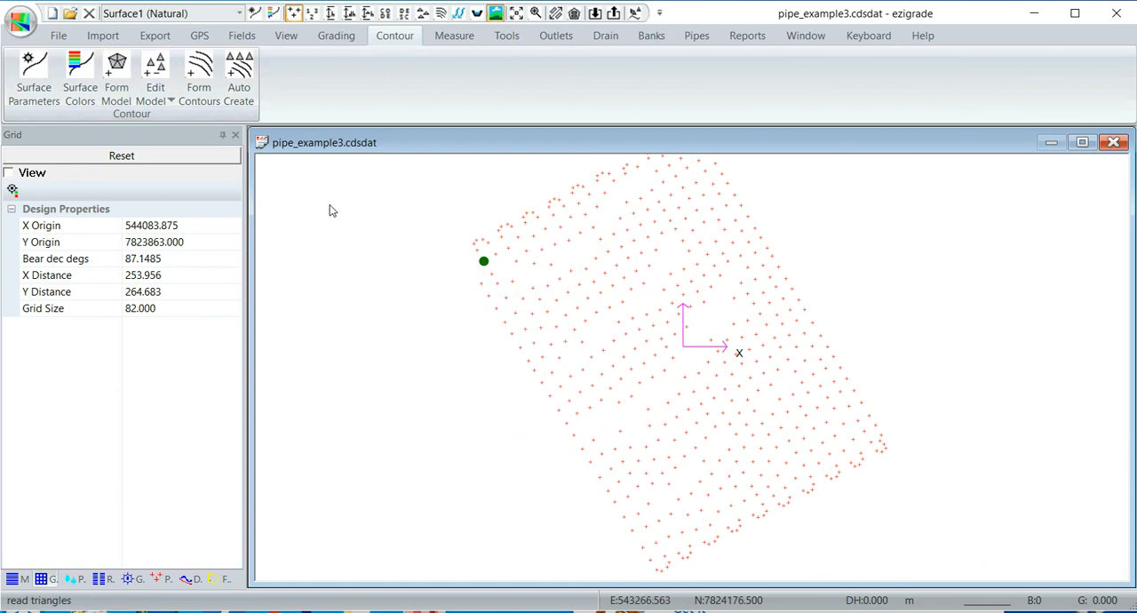
{"action": "left_click", "coordinate": [423, 13]}
{"action": "scroll", "coordinate": [719, 279], "scroll_direction": "up", "scroll_amount": 1}
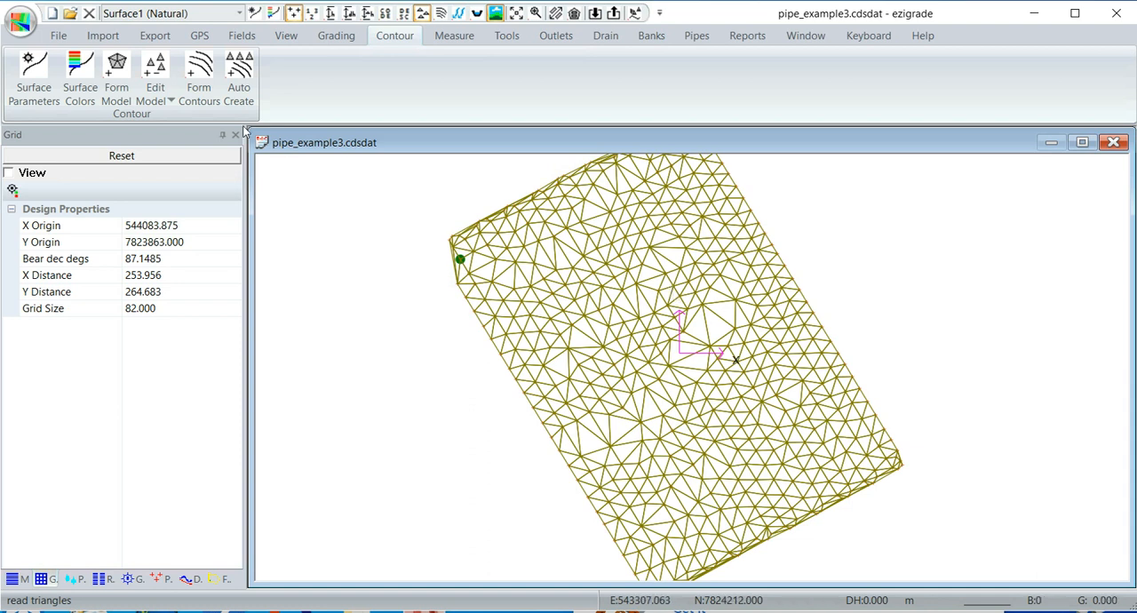
- Change the minor contour interval in the parameters of Surface1
{"action": "left_click", "coordinate": [35, 76]}
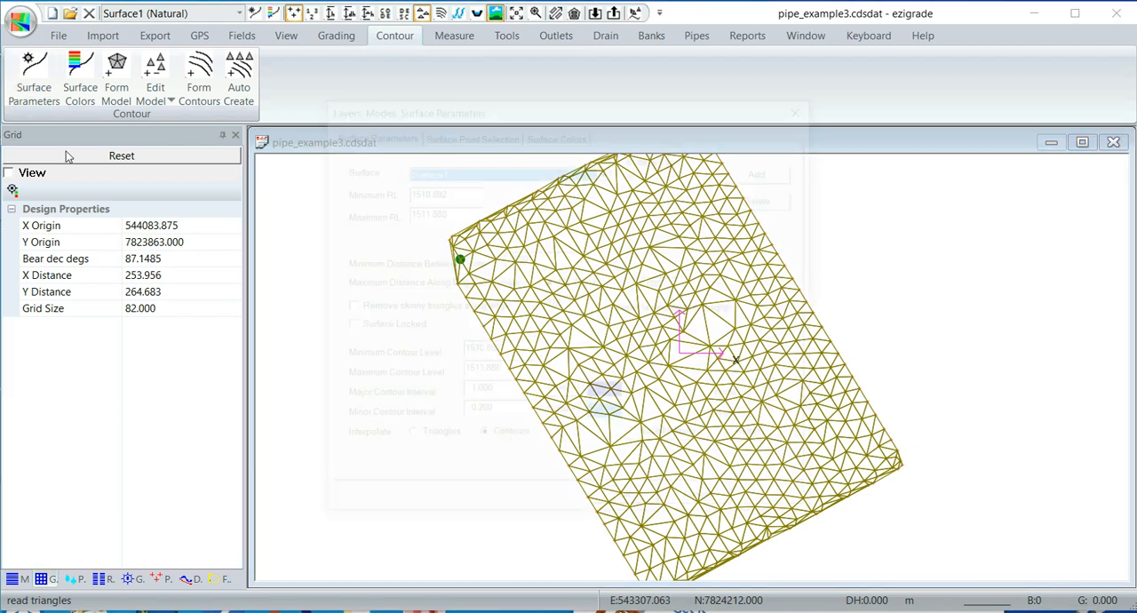
{"action": "left_click", "coordinate": [494, 412]}
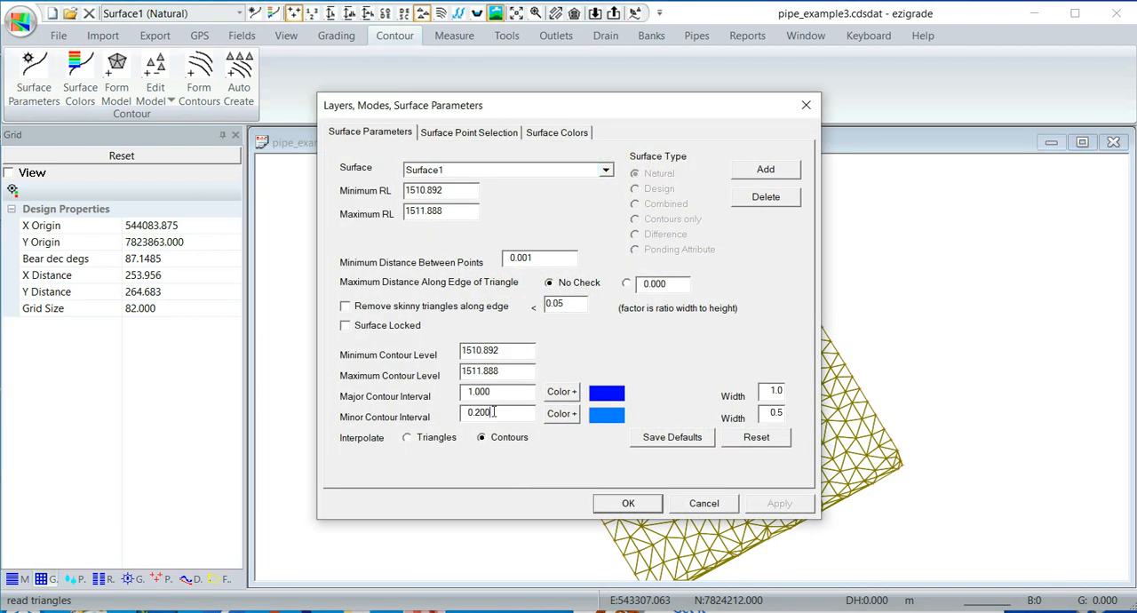
{"action": "left_click_drag", "start_coordinate": [489, 411], "coordinate": [462, 417]}
{"action": "type", "text": "0"}
{"action": "left_click", "coordinate": [628, 503]}
- Form and save the contours for Surface1, and display them with the triangles hidden
{"action": "left_click", "coordinate": [186, 105]}
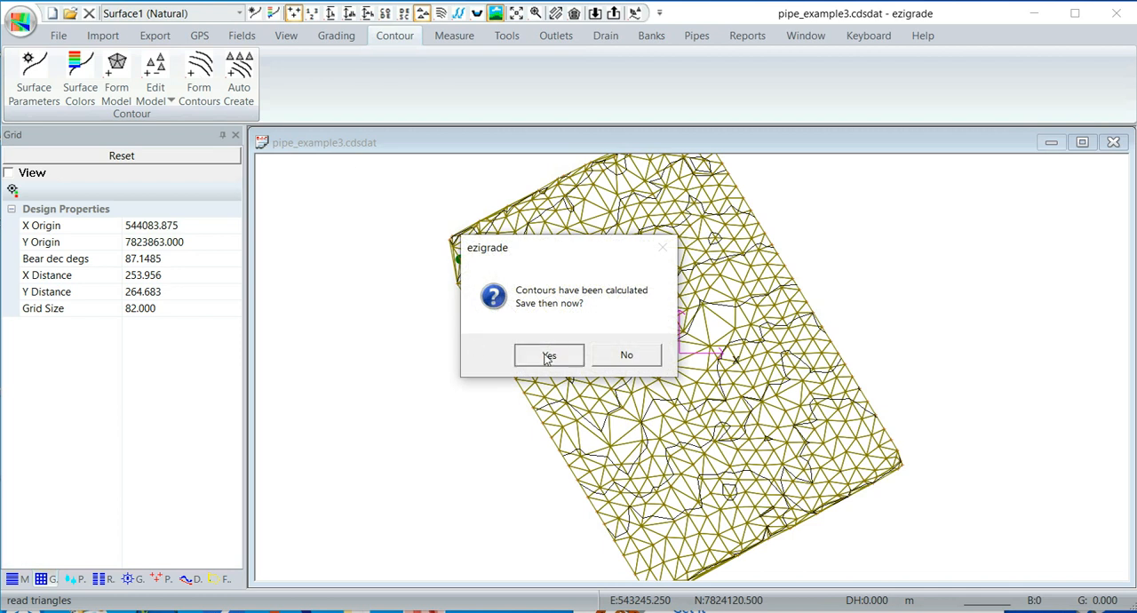
{"action": "left_click", "coordinate": [548, 357]}
{"action": "left_click", "coordinate": [441, 14]}
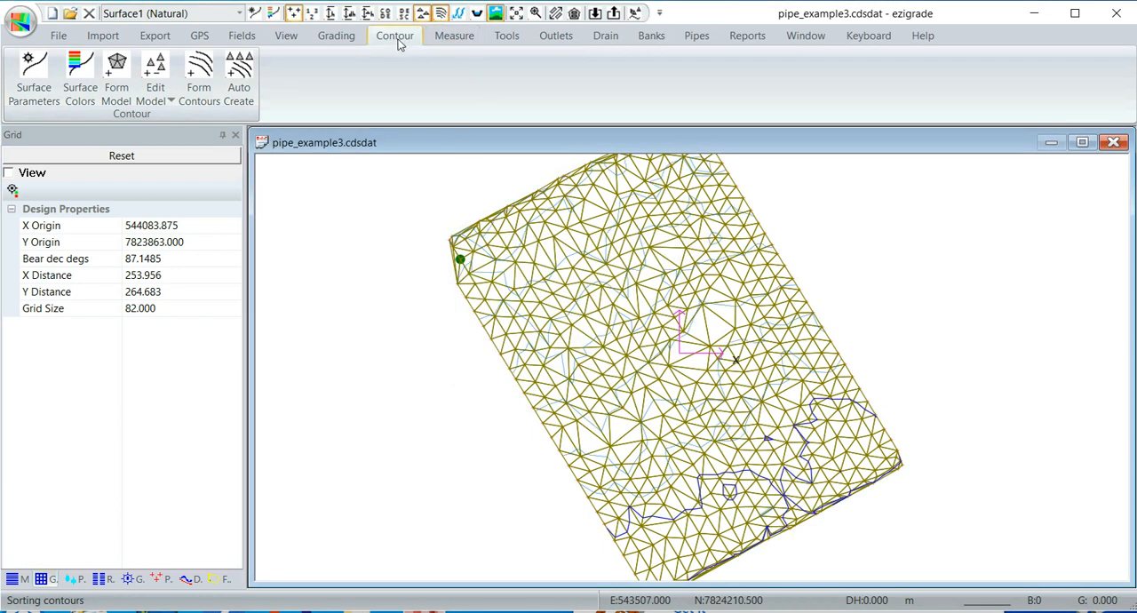
{"action": "left_click", "coordinate": [421, 13]}
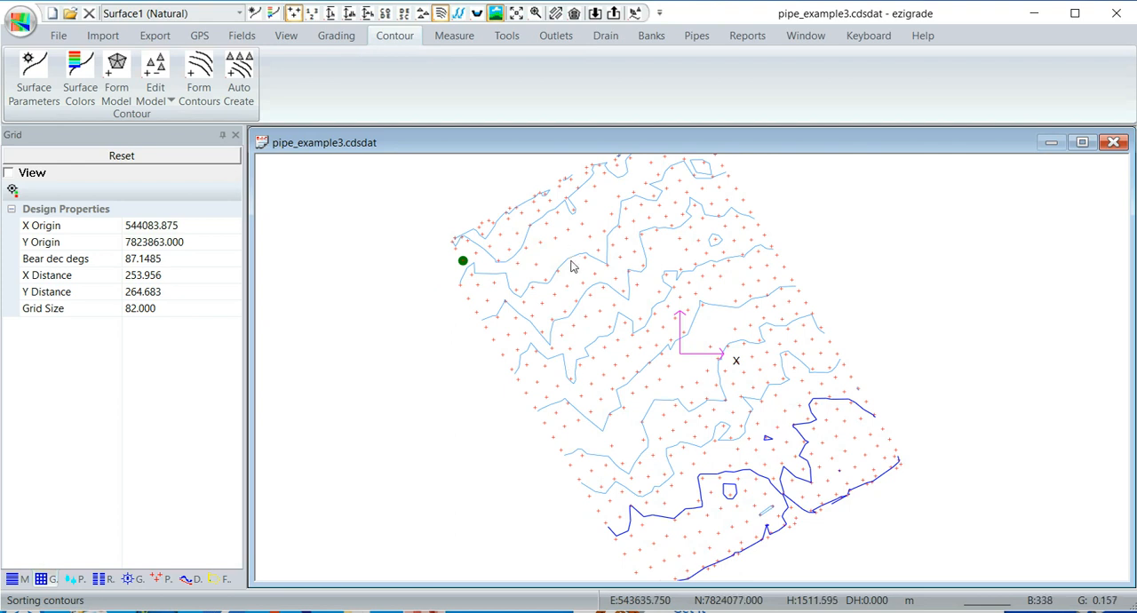
- Reset the color height ranges to their defaults and turn on surface colors shaded by height
{"action": "scroll", "coordinate": [575, 269], "scroll_direction": "down", "scroll_amount": 1}
{"action": "middle_click_drag", "start_coordinate": [621, 297], "coordinate": [629, 308]}
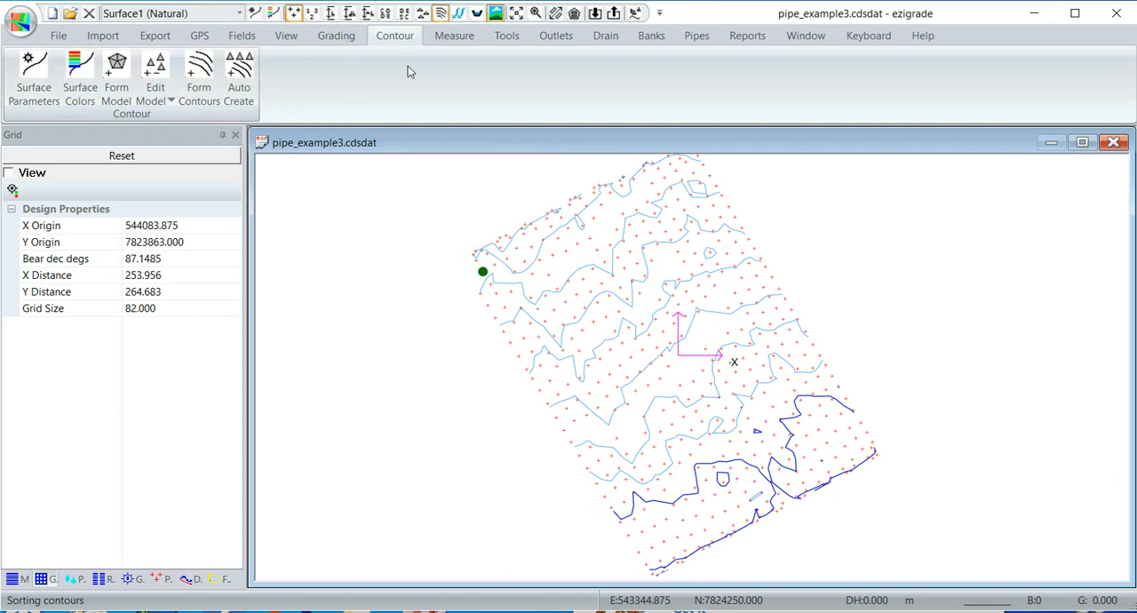
{"action": "left_click", "coordinate": [78, 73]}
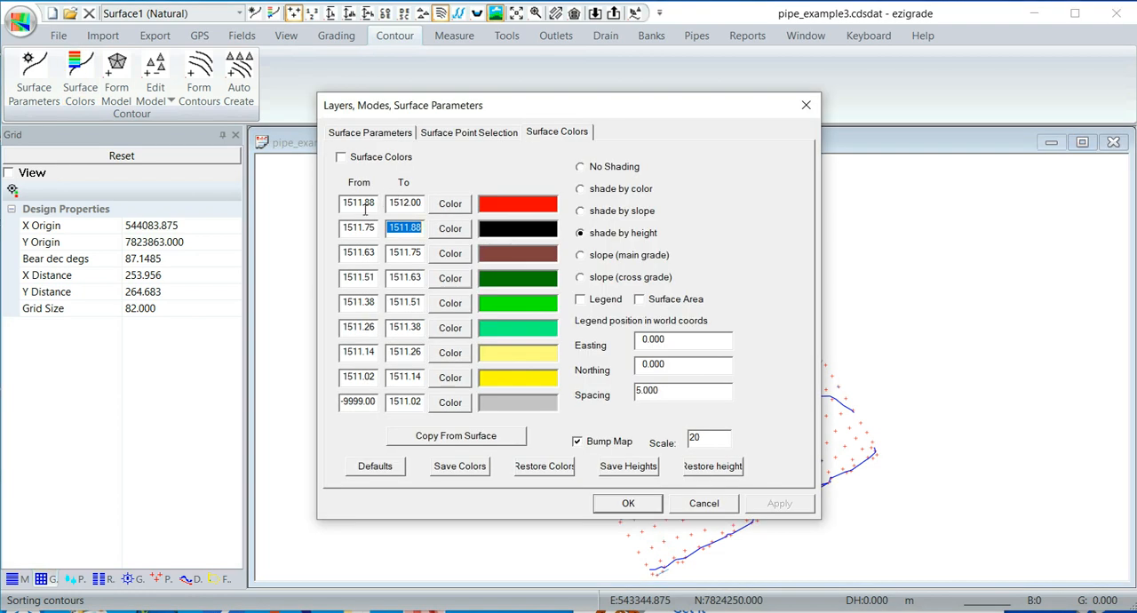
{"action": "left_click", "coordinate": [374, 466]}
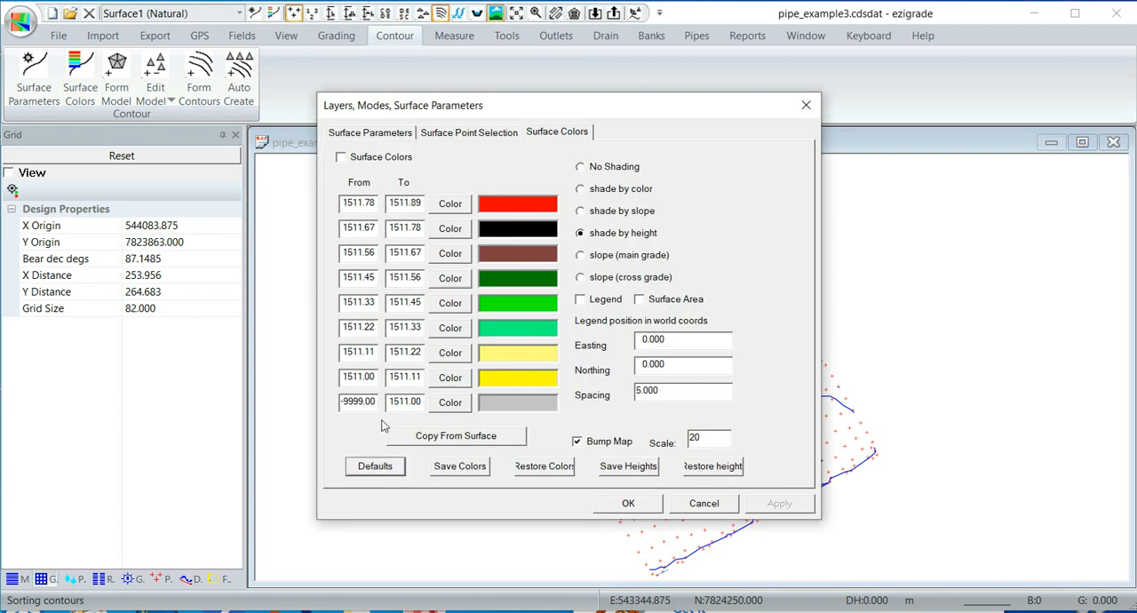
{"action": "left_click", "coordinate": [342, 157]}
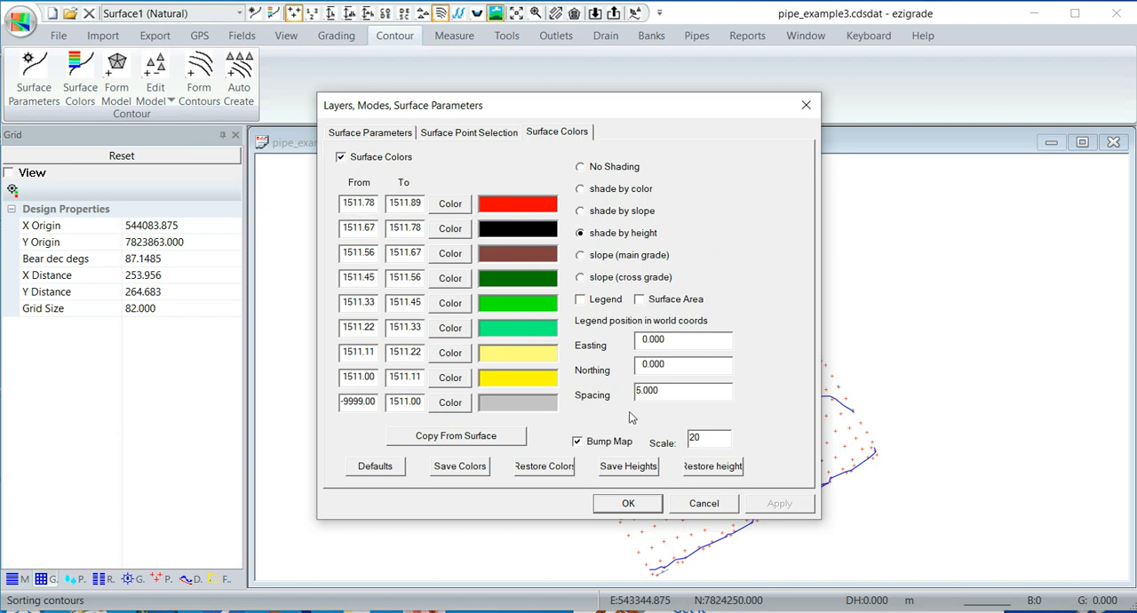
{"action": "left_click", "coordinate": [626, 504]}
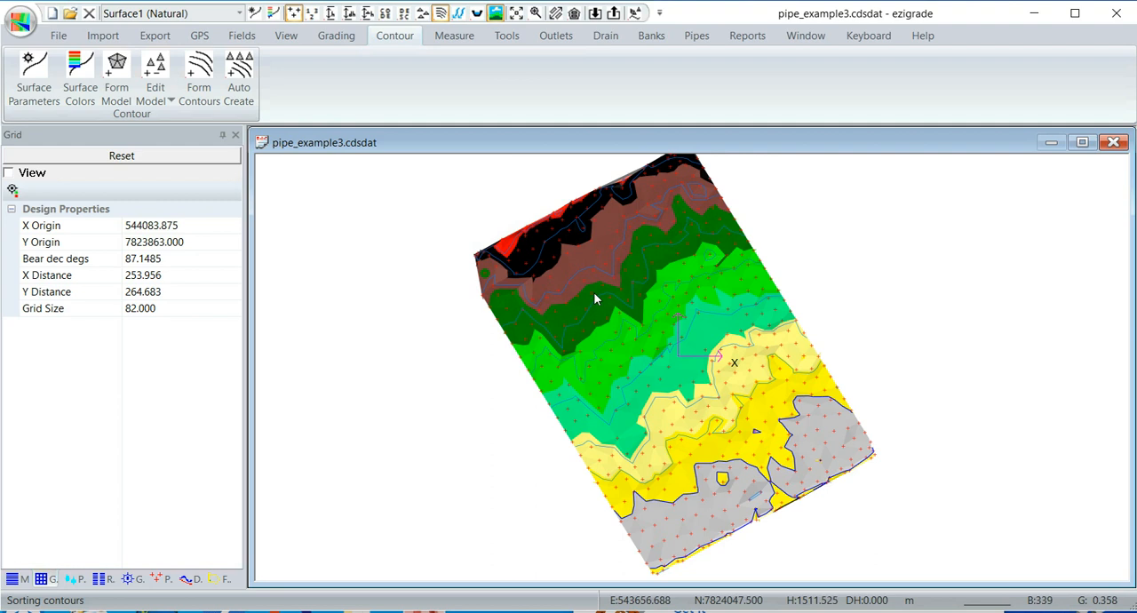
- Calculate and display tributaries using the Tributary method with 100 grids and a threshold number of 30
{"action": "scroll", "coordinate": [795, 232], "scroll_direction": "down", "scroll_amount": 1}
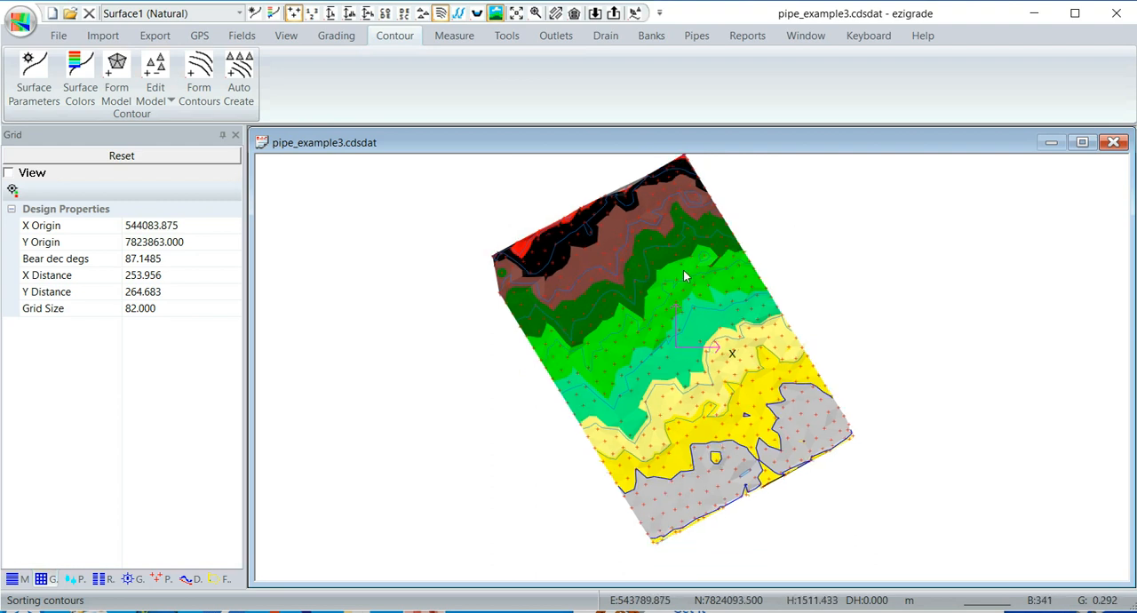
{"action": "left_click", "coordinate": [284, 37]}
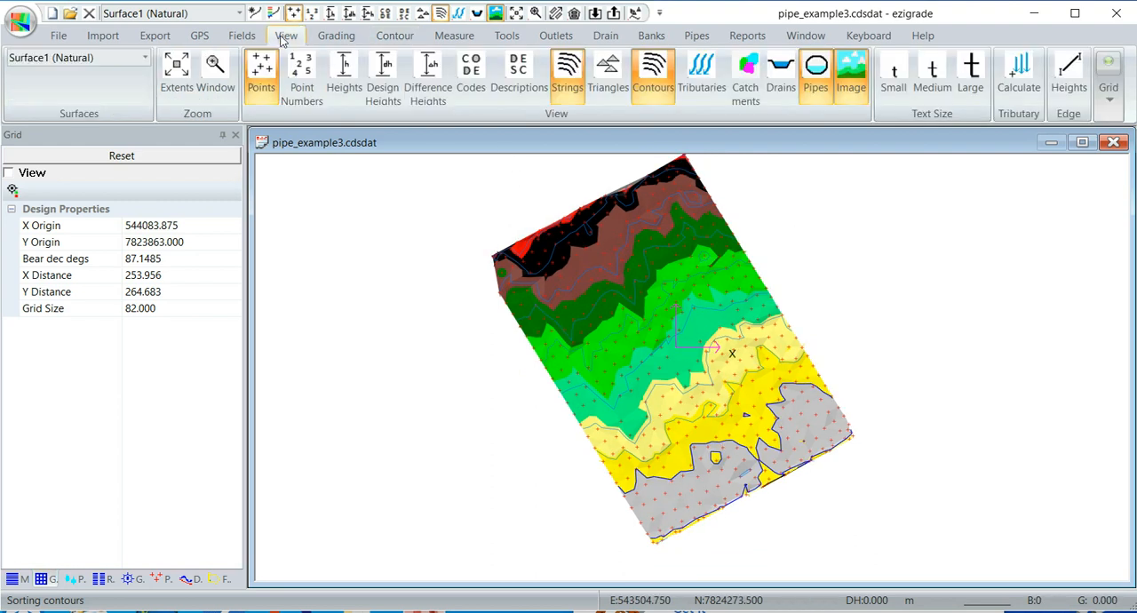
{"action": "left_click", "coordinate": [704, 76]}
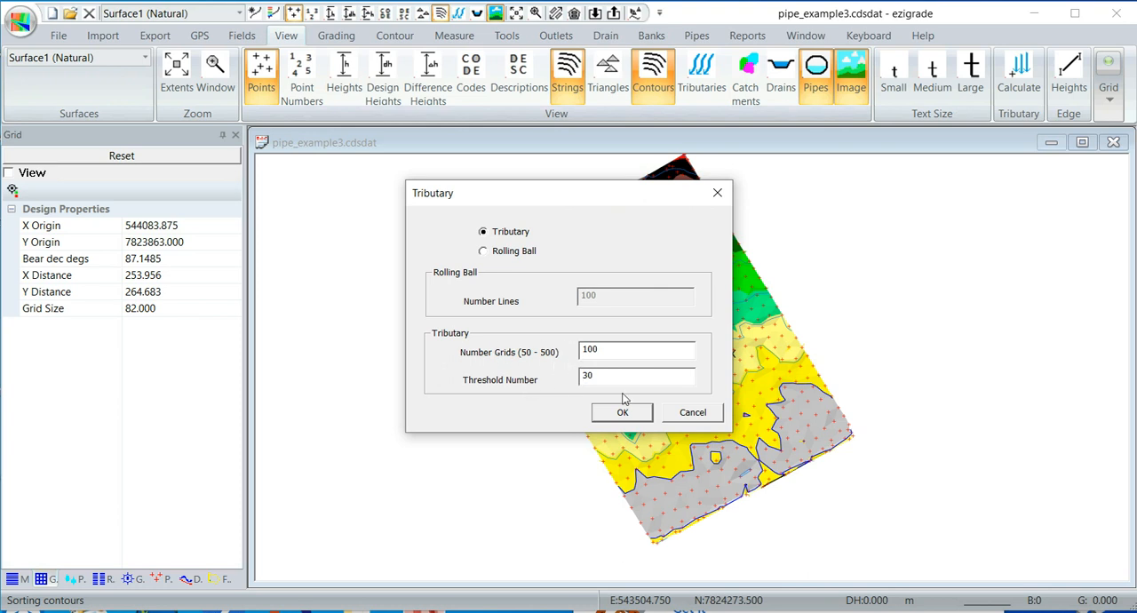
{"action": "left_click", "coordinate": [623, 413]}
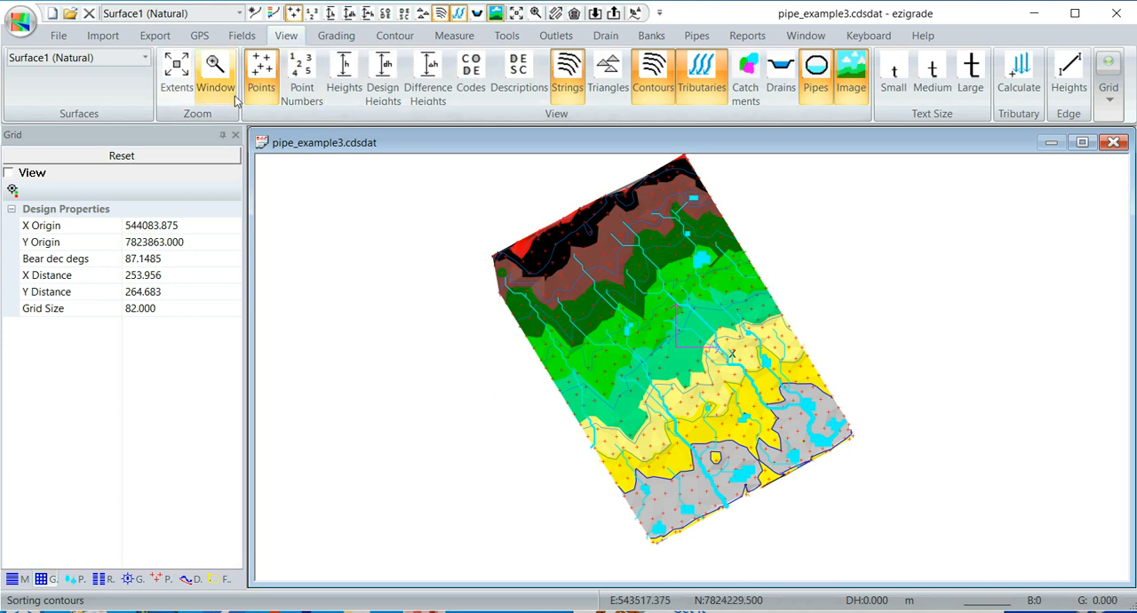
- Turn off the surface colors for Surface1
{"action": "left_click", "coordinate": [273, 13]}
{"action": "left_click", "coordinate": [341, 158]}
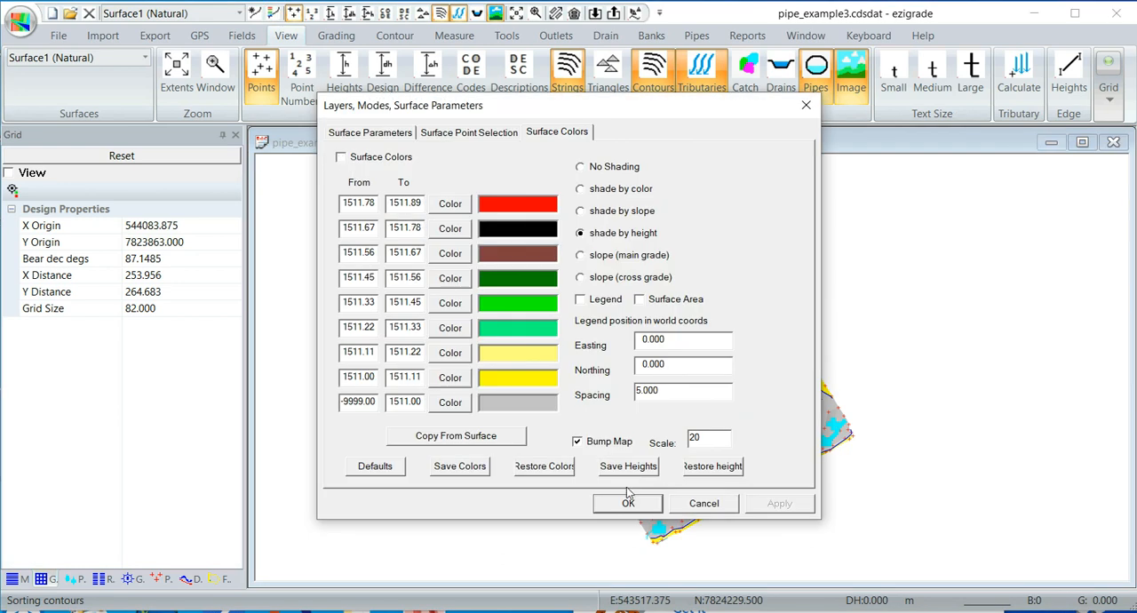
{"action": "left_click", "coordinate": [628, 504]}
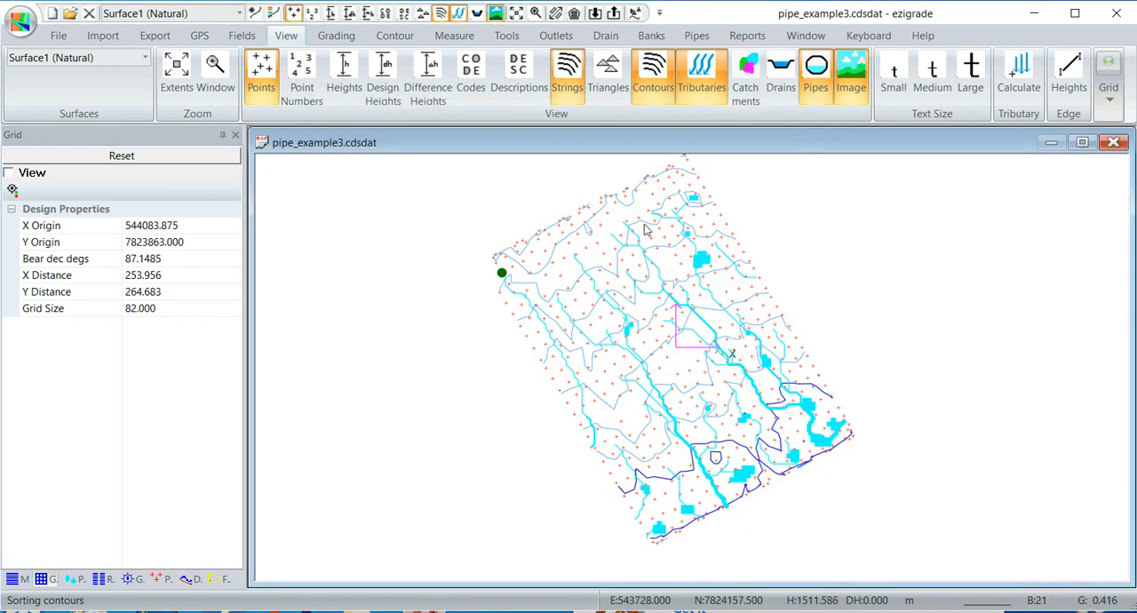
- Display the catchments over the site and narrow the Grid properties pane to enlarge the drawing area
{"action": "left_click", "coordinate": [746, 74]}
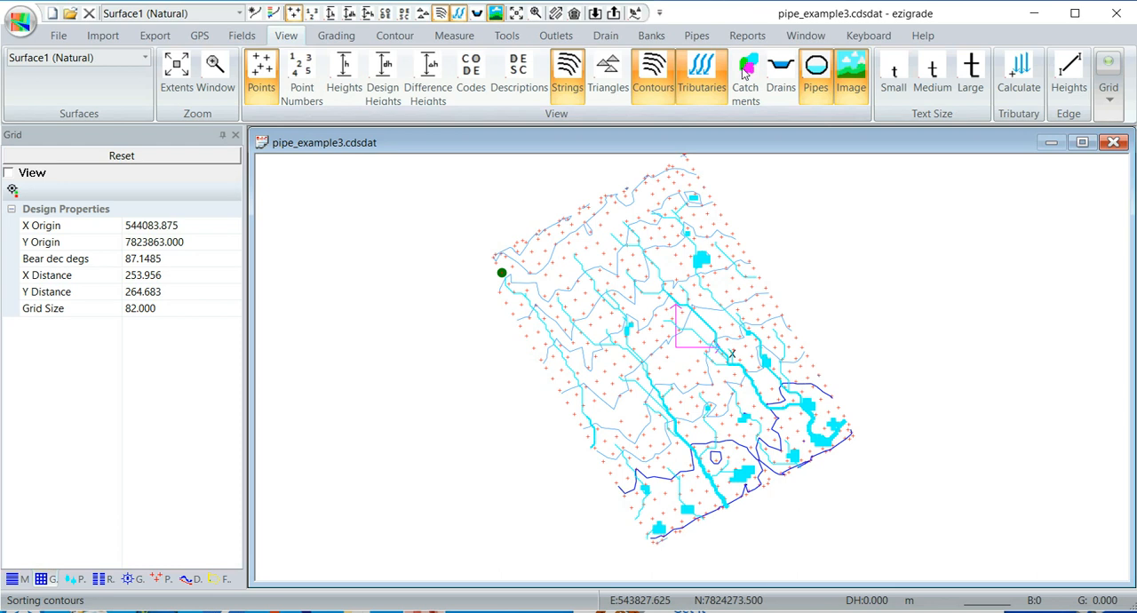
{"action": "scroll", "coordinate": [694, 439], "scroll_direction": "up", "scroll_amount": 2}
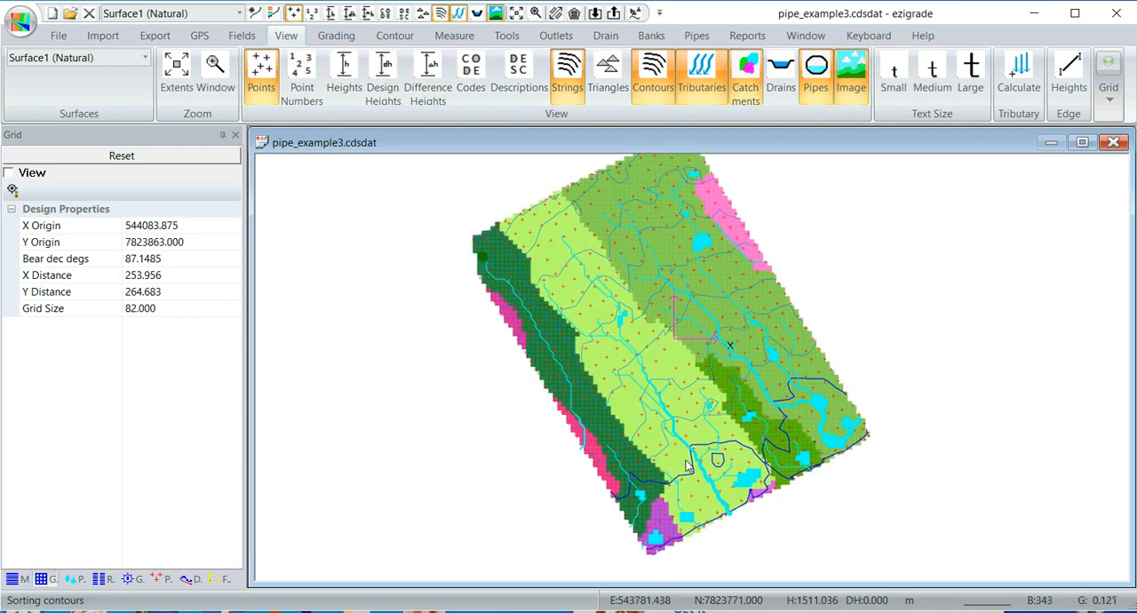
{"action": "middle_click_drag", "start_coordinate": [660, 471], "coordinate": [608, 481]}
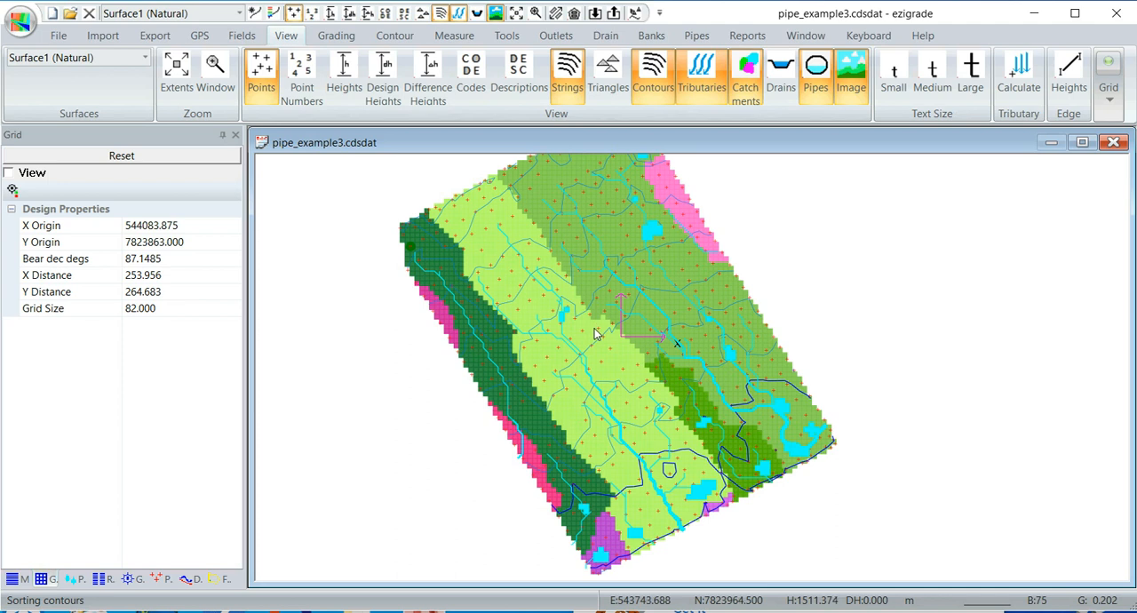
{"action": "scroll", "coordinate": [598, 334], "scroll_direction": "down", "scroll_amount": 1}
{"action": "middle_click_drag", "start_coordinate": [605, 331], "coordinate": [624, 356]}
{"action": "left_click_drag", "start_coordinate": [243, 290], "coordinate": [188, 289]}
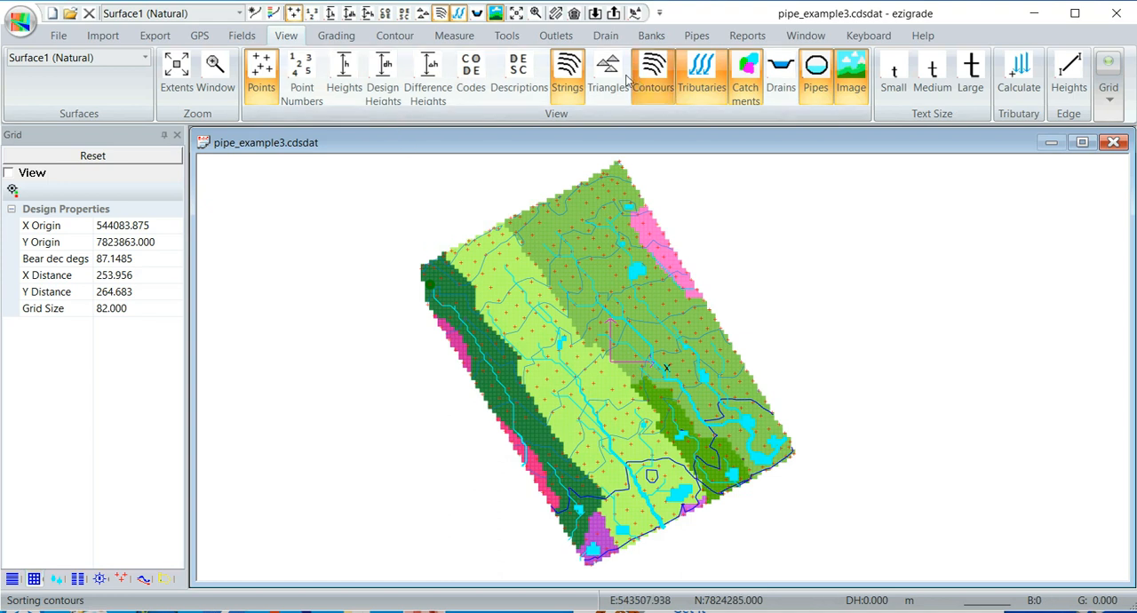
- Insert a main pipe along the field's eastern edge, from the northern corner to the south-eastern corner
{"action": "left_click", "coordinate": [701, 38]}
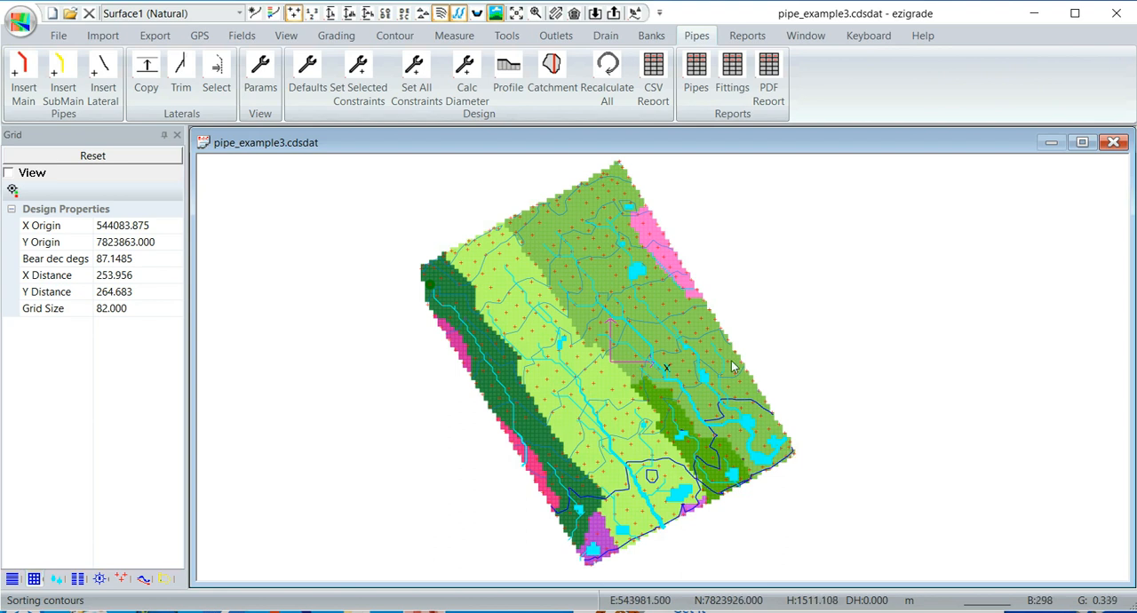
{"action": "left_click", "coordinate": [604, 174]}
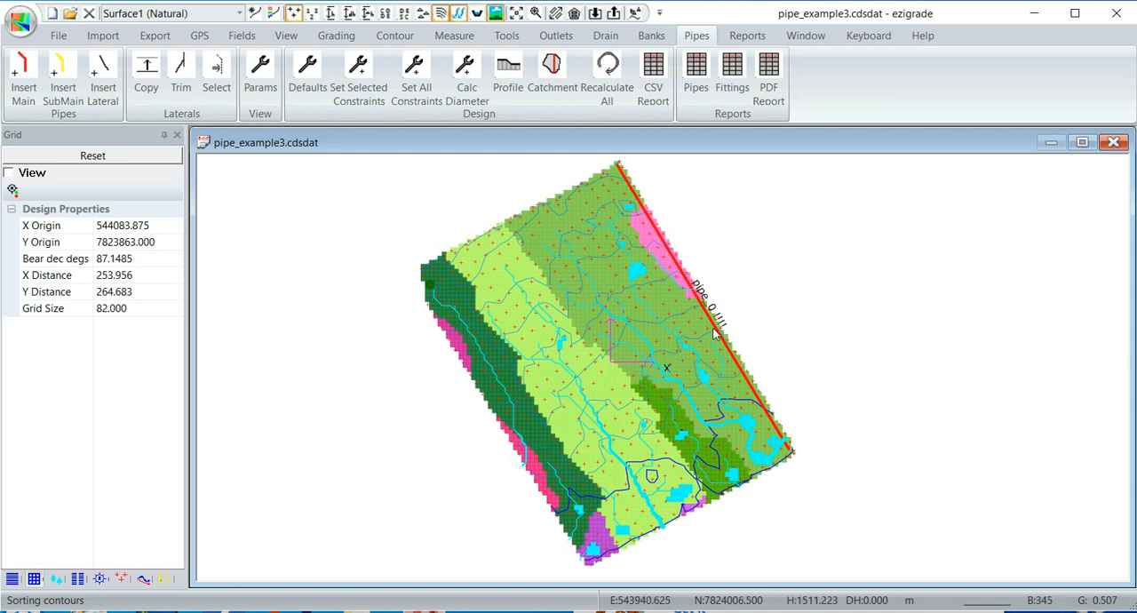
{"action": "scroll", "coordinate": [715, 333], "scroll_direction": "up", "scroll_amount": 2}
{"action": "scroll", "coordinate": [715, 334], "scroll_direction": "up", "scroll_amount": 1}
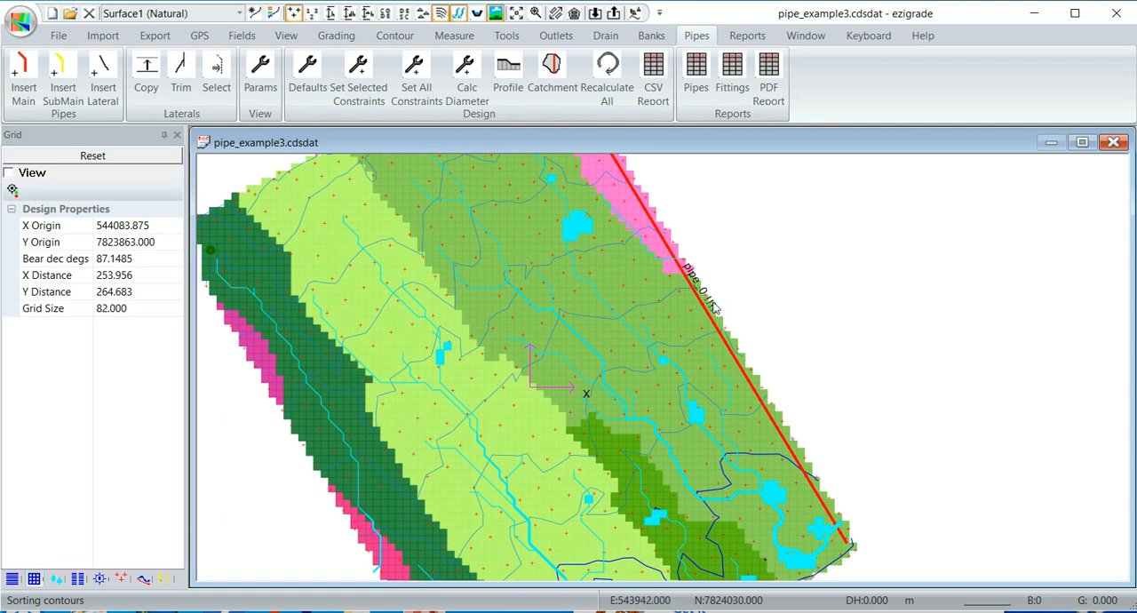
{"action": "scroll", "coordinate": [711, 298], "scroll_direction": "down", "scroll_amount": 3}
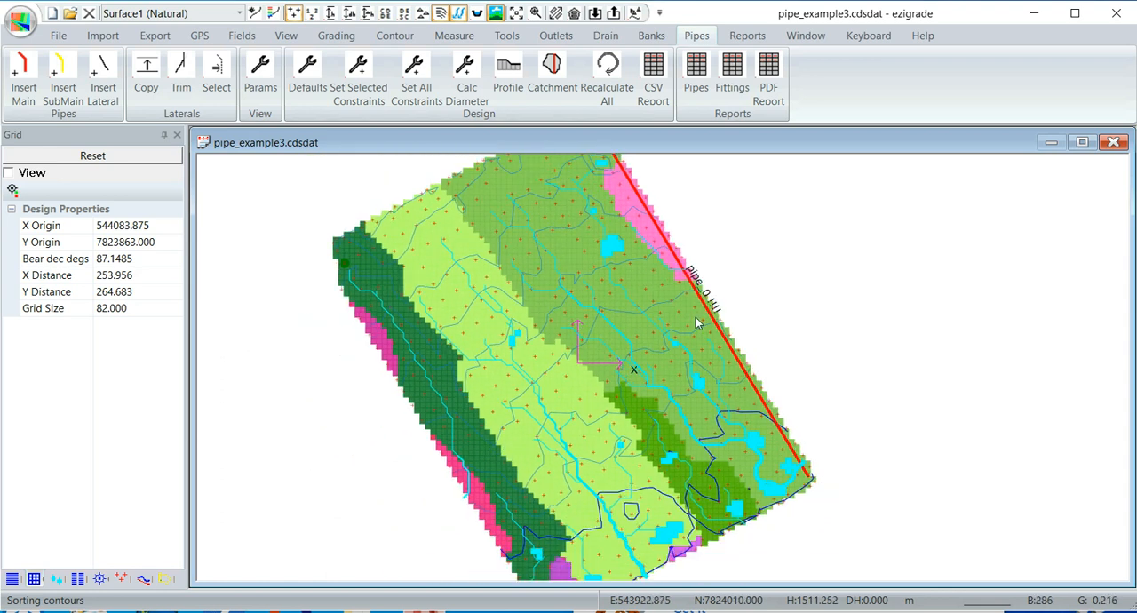
{"action": "scroll", "coordinate": [709, 330], "scroll_direction": "up", "scroll_amount": 2}
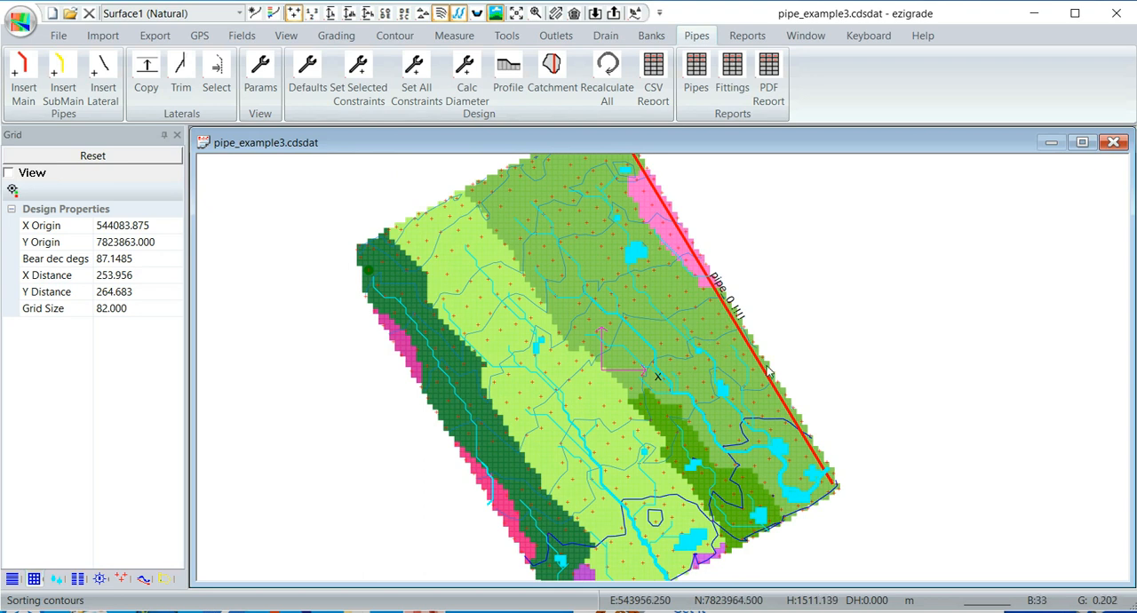
{"action": "scroll", "coordinate": [829, 402], "scroll_direction": "up", "scroll_amount": 1}
{"action": "scroll", "coordinate": [828, 402], "scroll_direction": "down", "scroll_amount": 1}
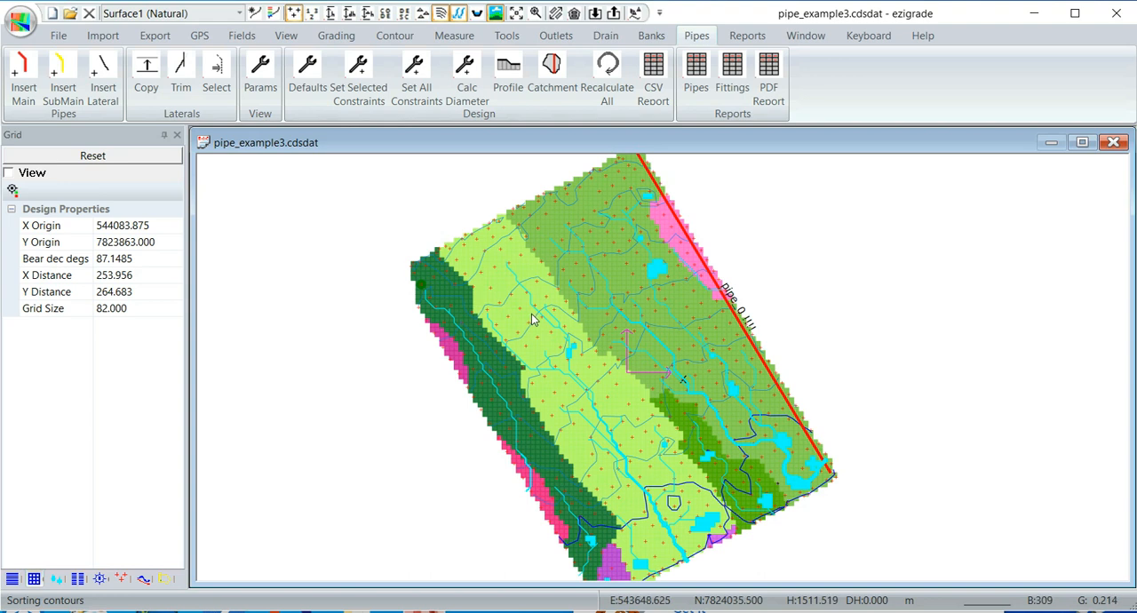
- Measure the length and grade across the field from the lower part of the main pipe to the western edge
{"action": "scroll", "coordinate": [650, 290], "scroll_direction": "down", "scroll_amount": 1}
{"action": "mouse_move", "coordinate": [672, 329]}
{"action": "middle_mouse_down"}
{"action": "mouse_move", "coordinate": [594, 318]}
{"action": "mouse_move", "coordinate": [664, 309]}
{"action": "mouse_move", "coordinate": [670, 321]}
{"action": "middle_mouse_up"}
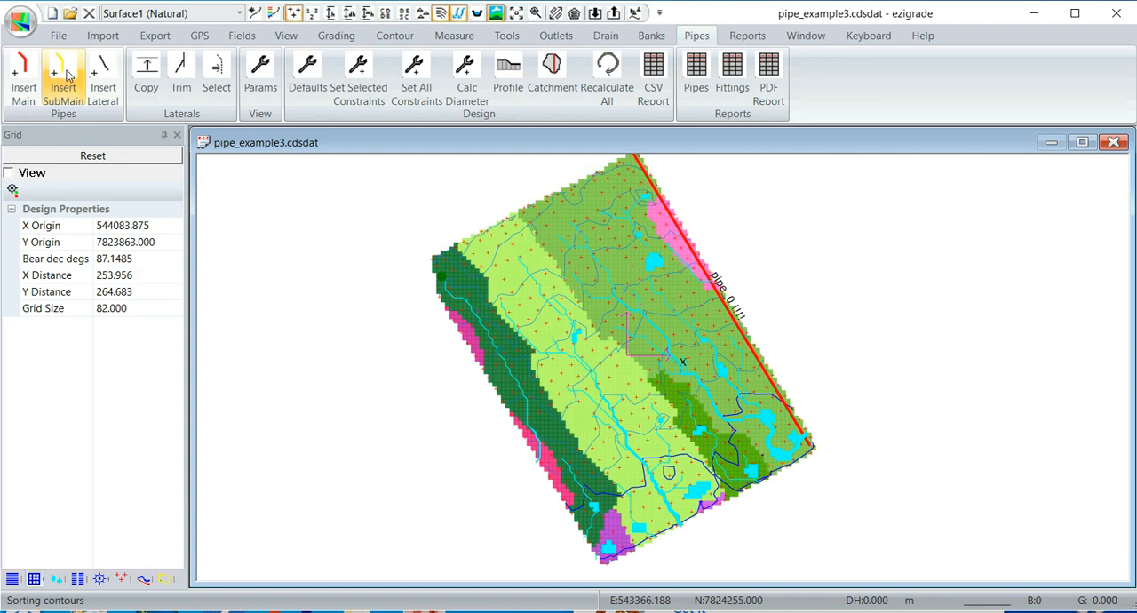
{"action": "left_click", "coordinate": [452, 39]}
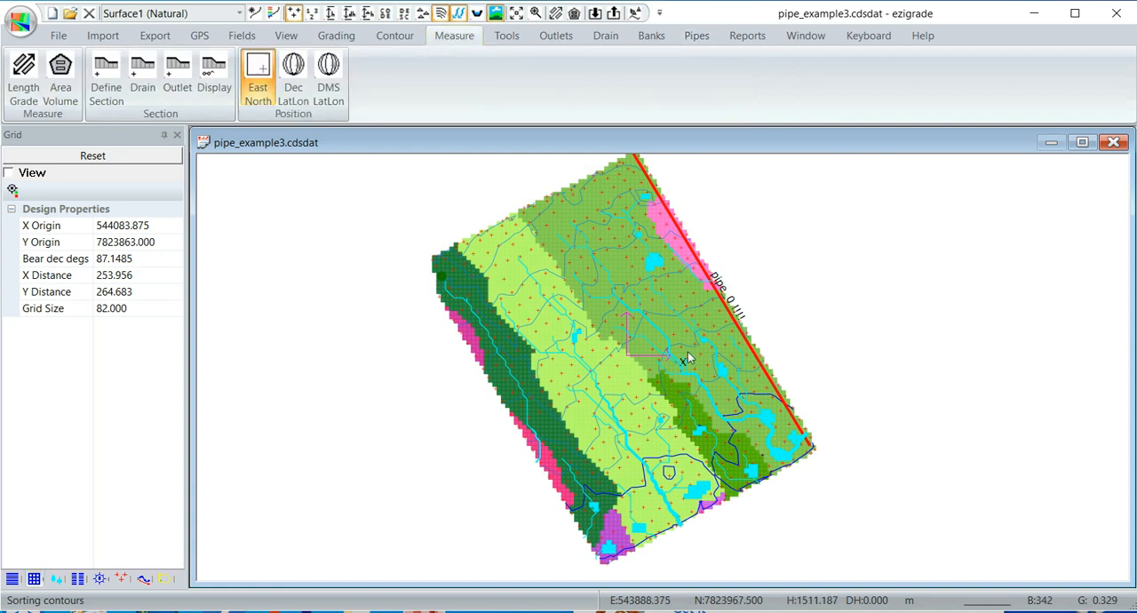
{"action": "left_click", "coordinate": [785, 402]}
{"action": "mouse_move", "coordinate": [770, 409]}
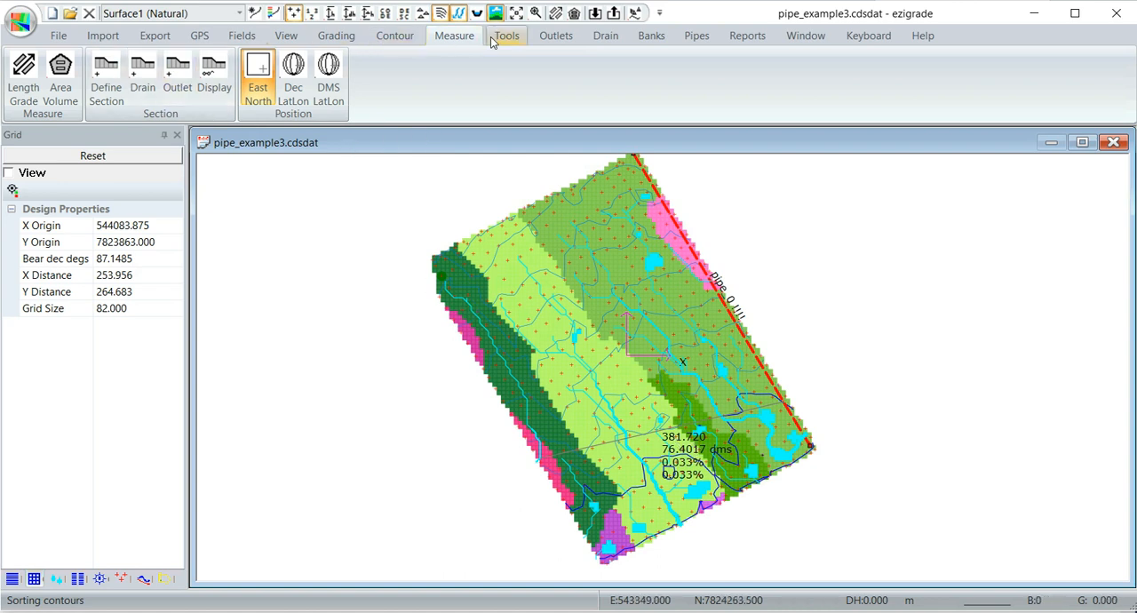
- Insert a lateral pipe from the lower part of the main pipe across the field to the western edge
{"action": "left_click", "coordinate": [696, 37]}
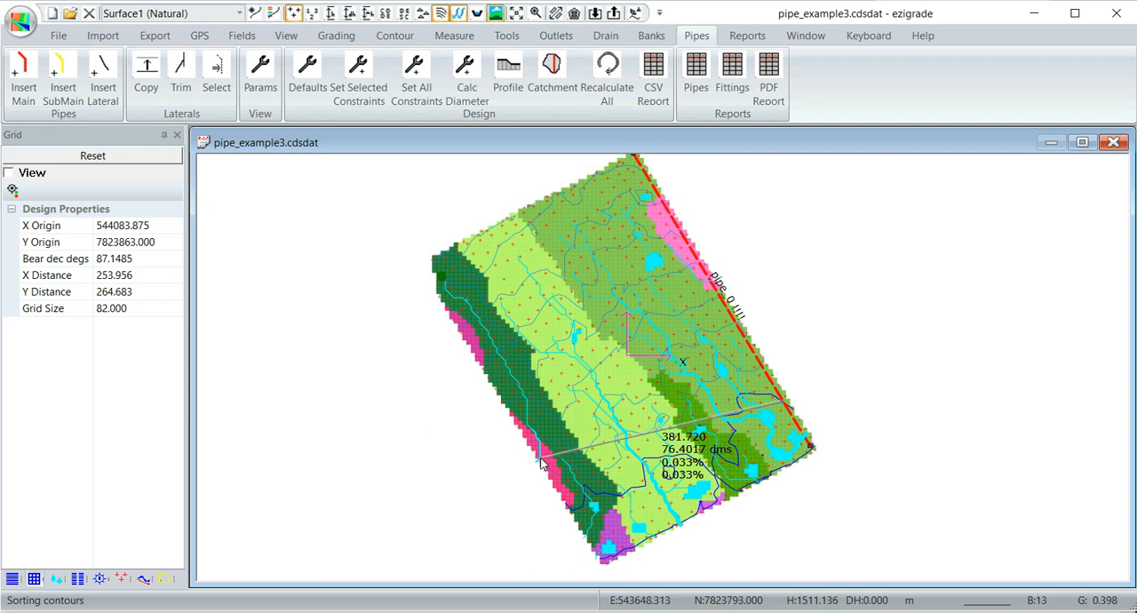
{"action": "left_click", "coordinate": [540, 459]}
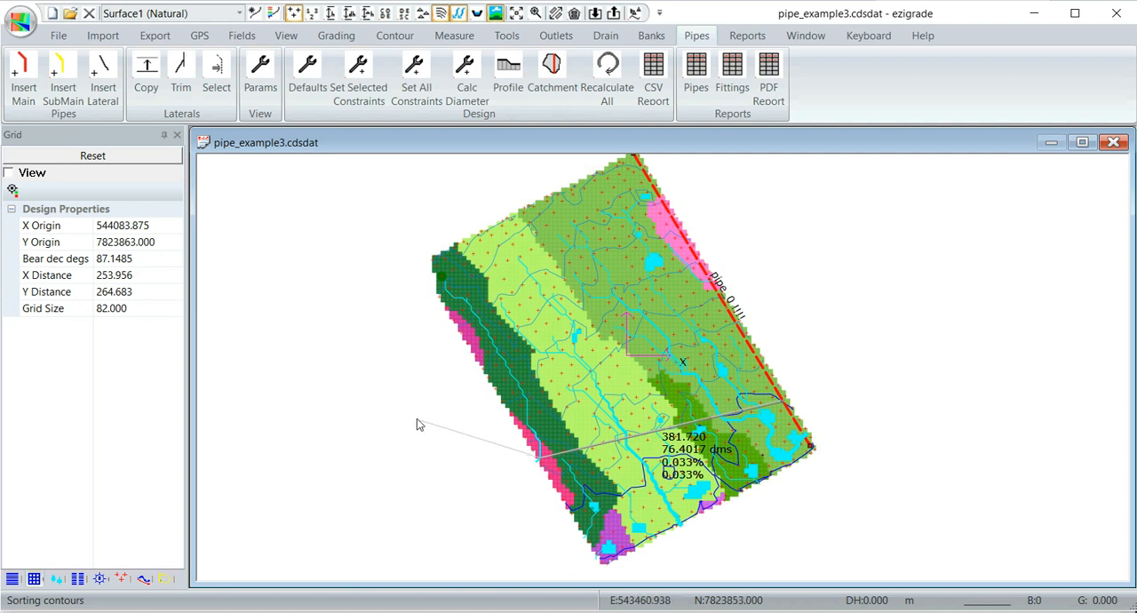
{"action": "right_click", "coordinate": [430, 453]}
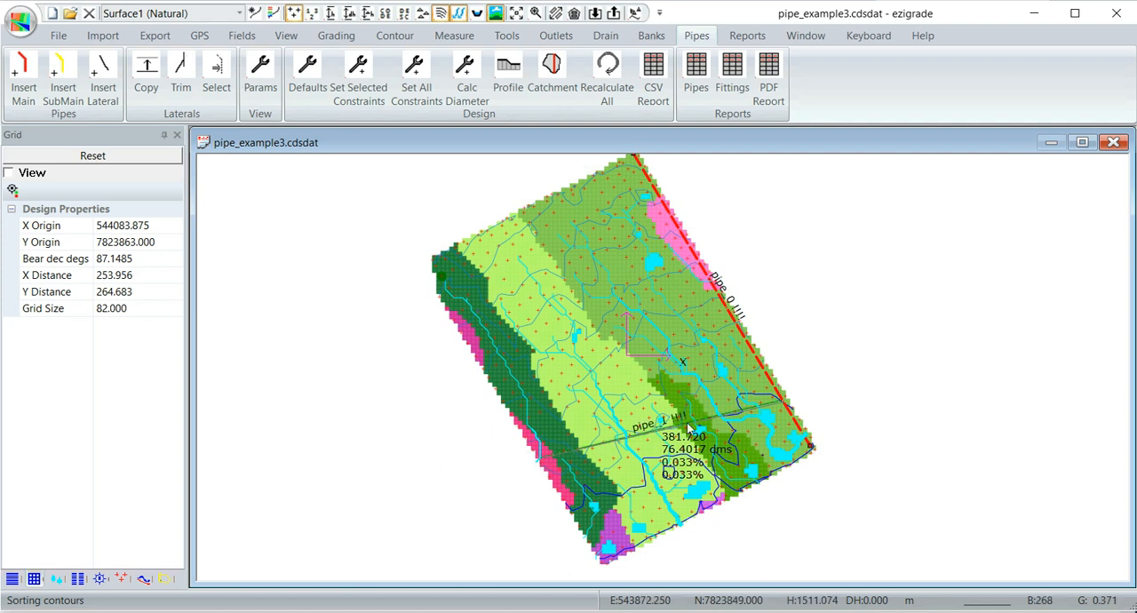
- Copy the new lateral upstream along the main pipe with a spacing of 20 and a number of 50
{"action": "scroll", "coordinate": [689, 427], "scroll_direction": "up", "scroll_amount": 1}
{"action": "scroll", "coordinate": [690, 429], "scroll_direction": "up", "scroll_amount": 2}
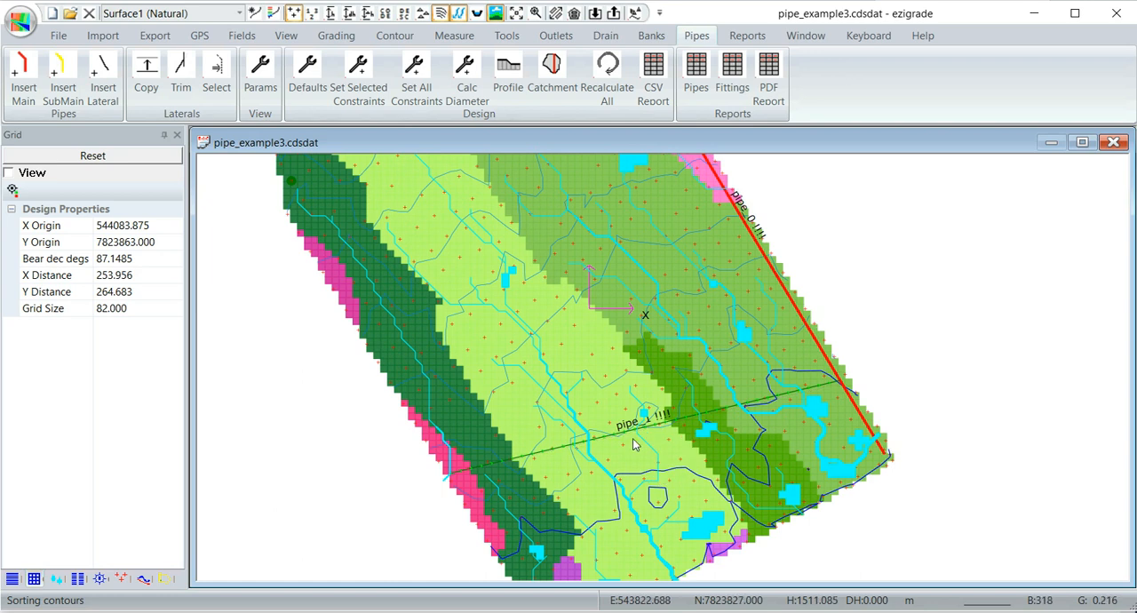
{"action": "scroll", "coordinate": [634, 443], "scroll_direction": "up", "scroll_amount": 2}
{"action": "scroll", "coordinate": [633, 444], "scroll_direction": "down", "scroll_amount": 3}
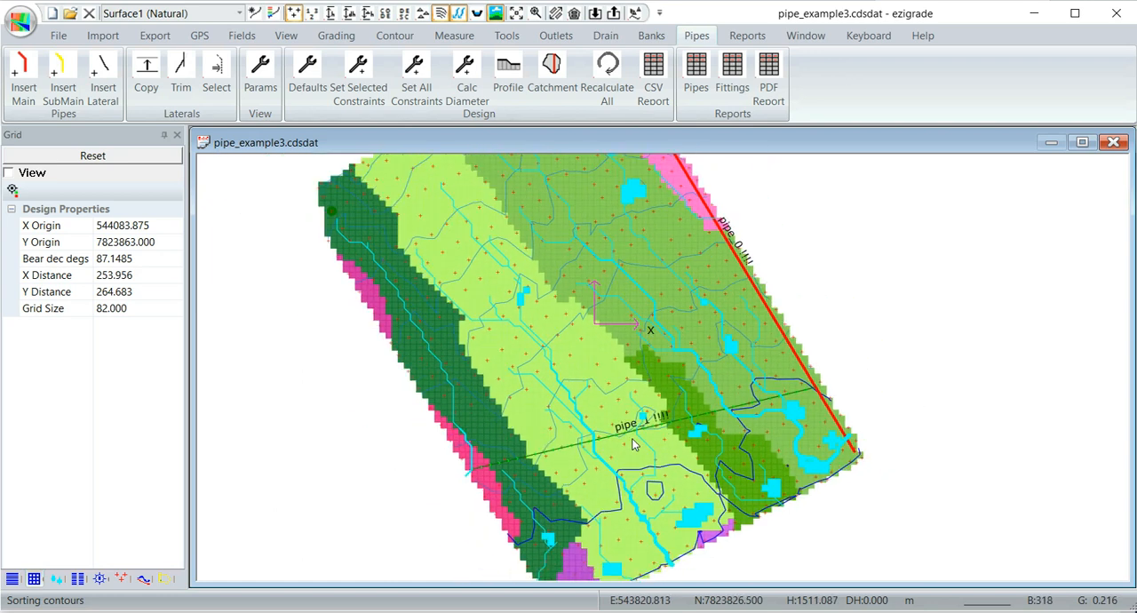
{"action": "scroll", "coordinate": [635, 444], "scroll_direction": "down", "scroll_amount": 1}
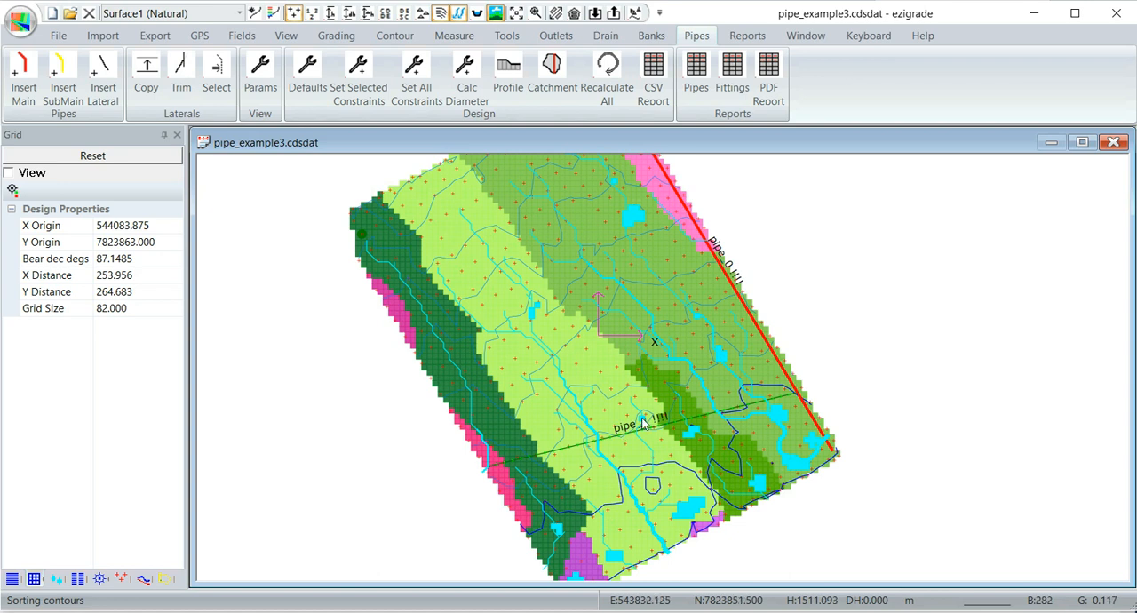
{"action": "scroll", "coordinate": [642, 428], "scroll_direction": "up", "scroll_amount": 2}
{"action": "scroll", "coordinate": [618, 454], "scroll_direction": "up", "scroll_amount": 1}
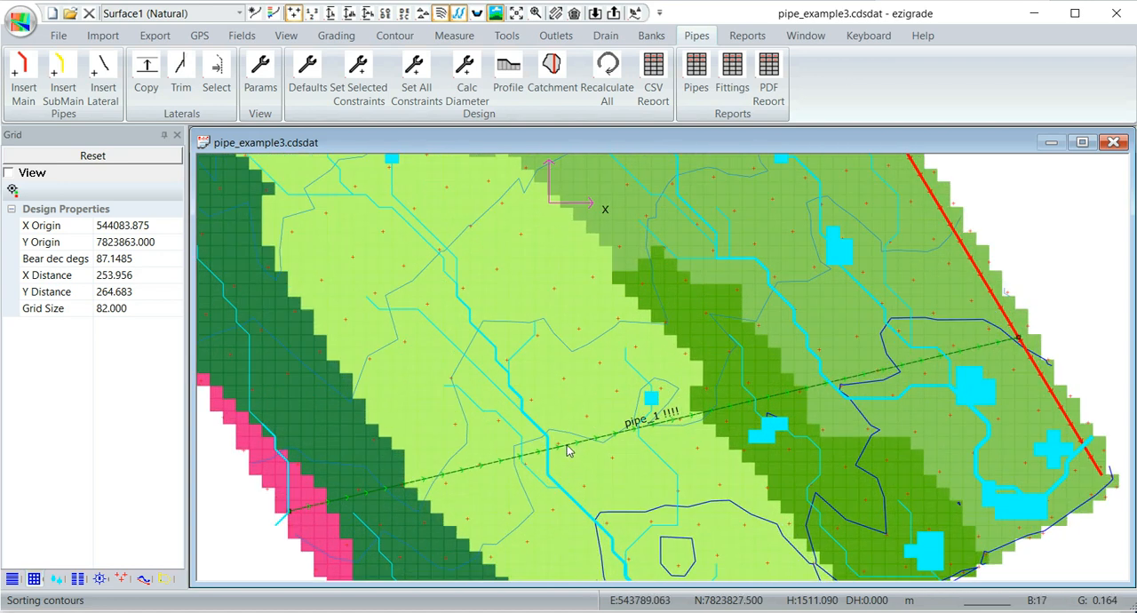
{"action": "scroll", "coordinate": [744, 439], "scroll_direction": "down", "scroll_amount": 3}
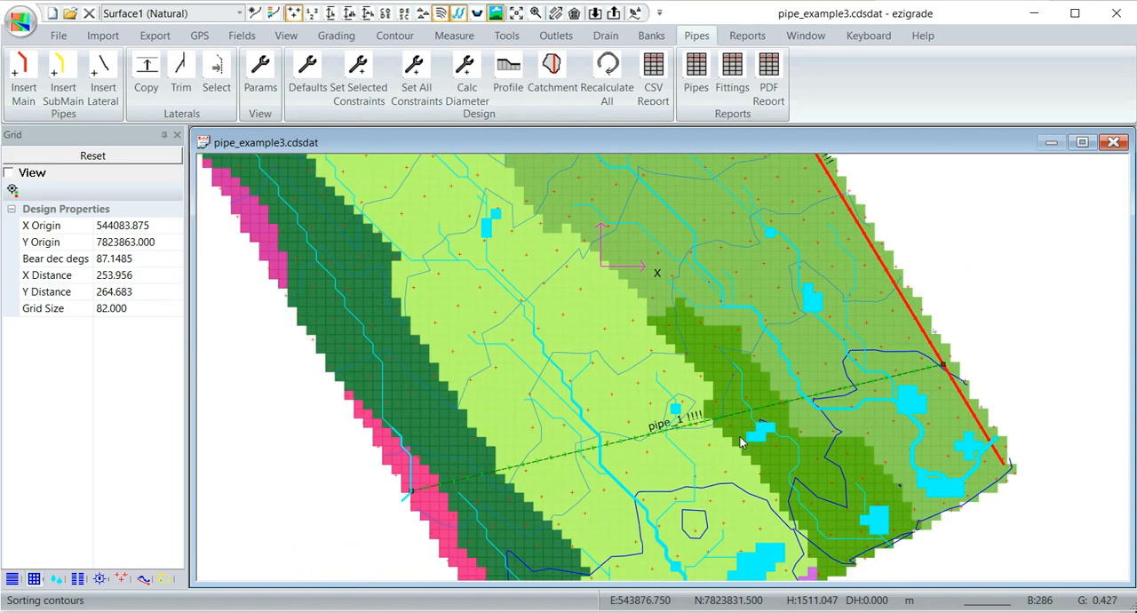
{"action": "scroll", "coordinate": [744, 440], "scroll_direction": "down", "scroll_amount": 1}
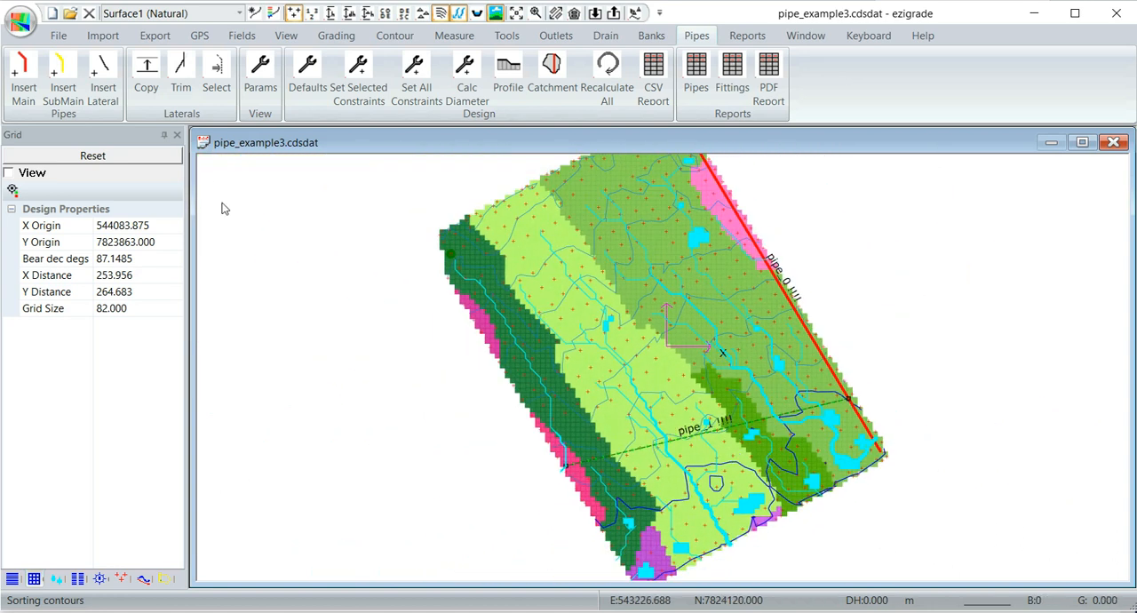
{"action": "left_click", "coordinate": [146, 69]}
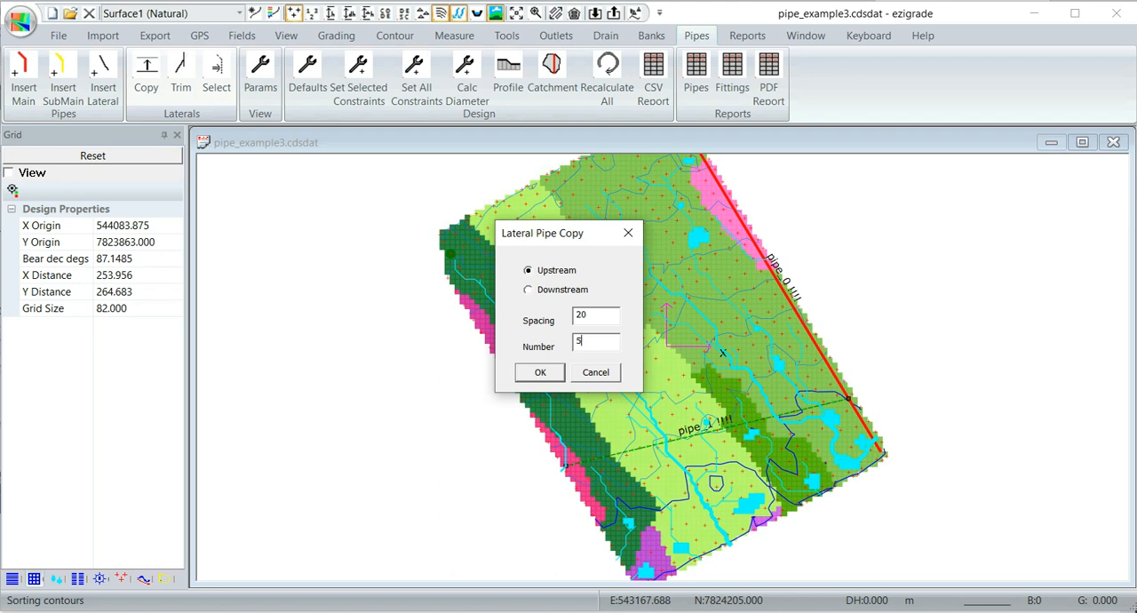
{"action": "scroll", "coordinate": [759, 50], "scroll_direction": "up", "scroll_amount": 1}
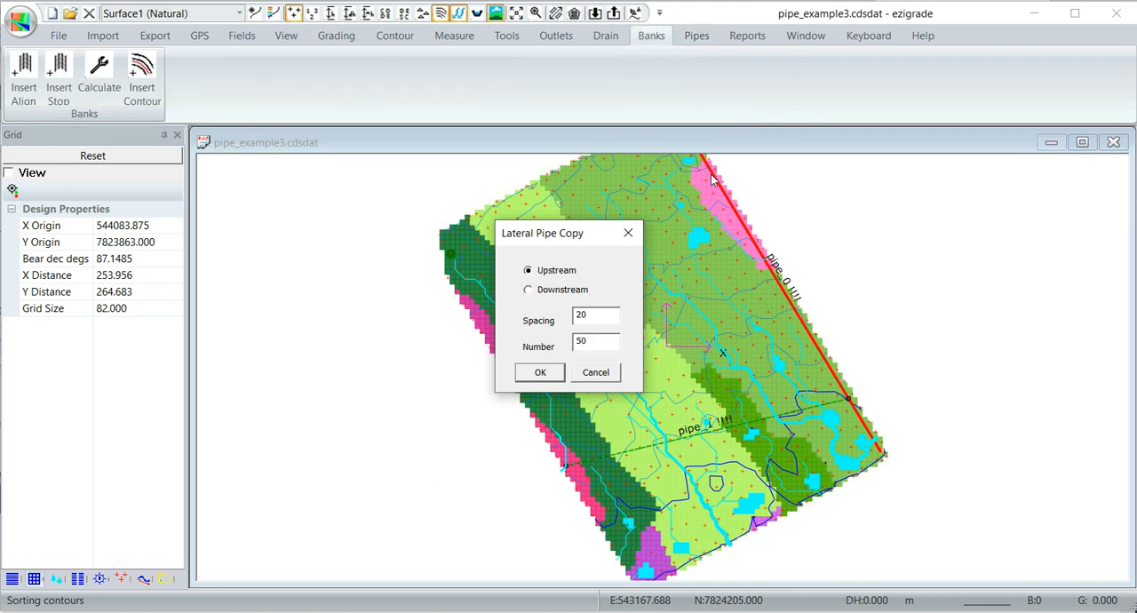
{"action": "left_click", "coordinate": [542, 374]}
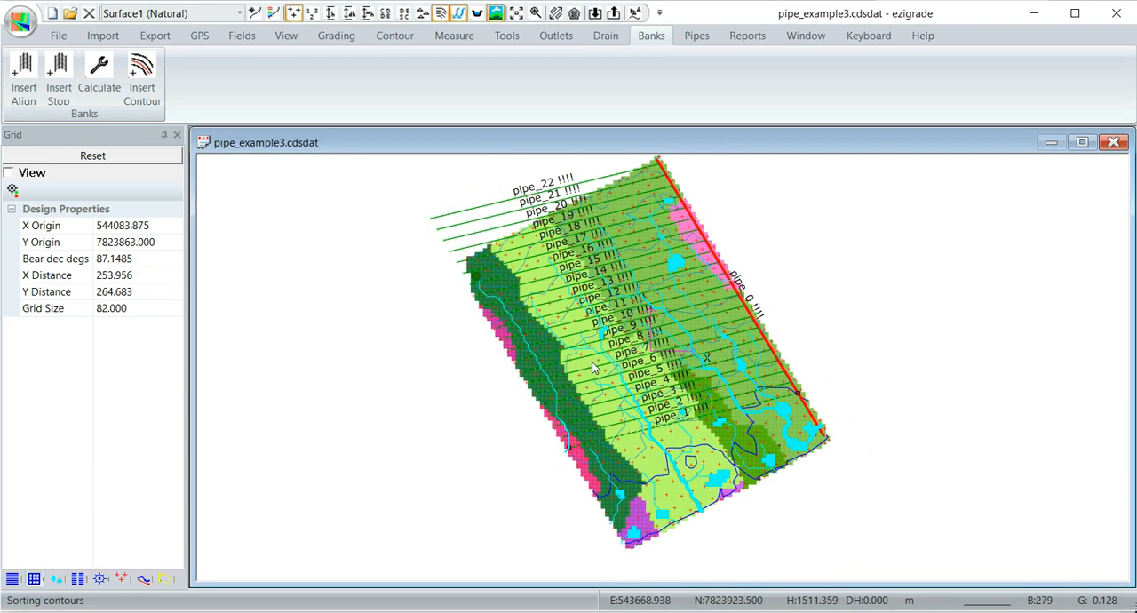
- Copy the first lateral downstream along the remaining lower end of the main pipe, at the same spacing as the upstream laterals
{"action": "middle_click_drag", "start_coordinate": [628, 327], "coordinate": [592, 352]}
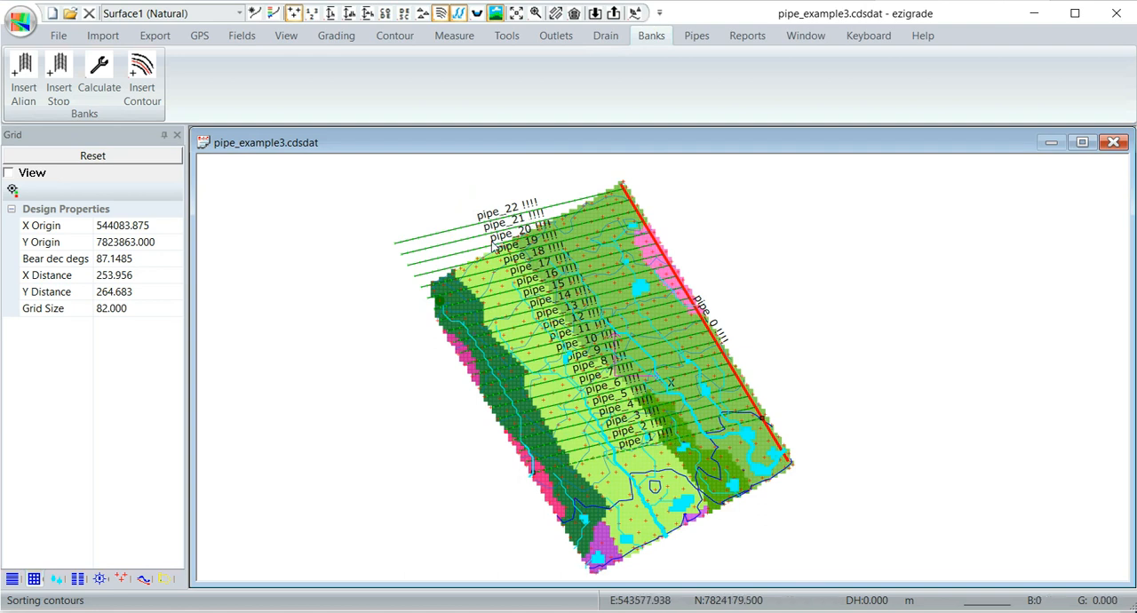
{"action": "scroll", "coordinate": [604, 457], "scroll_direction": "up", "scroll_amount": 3}
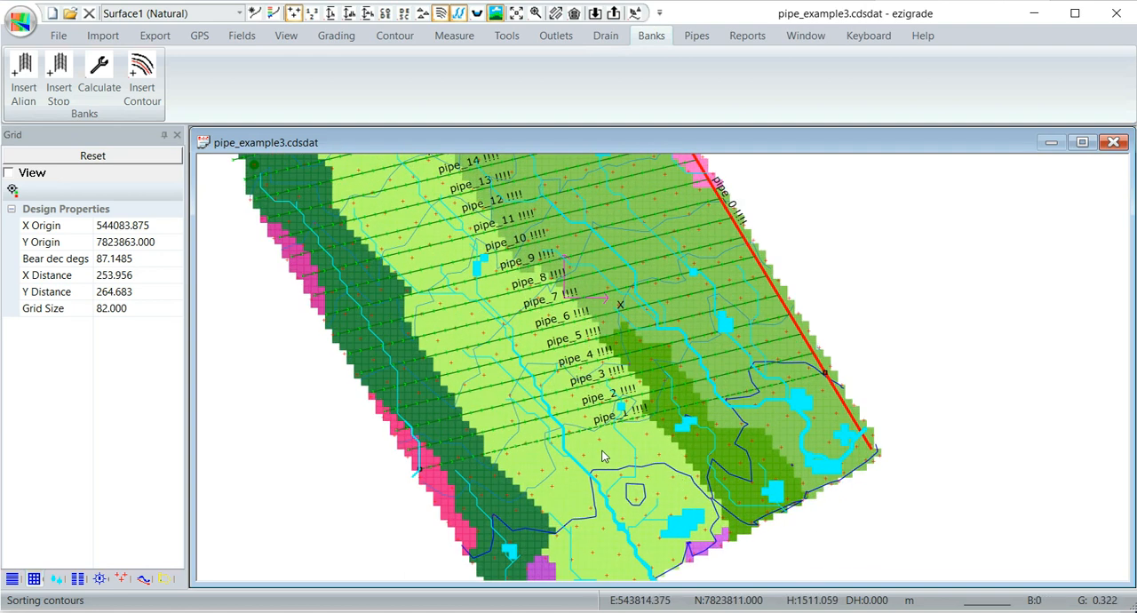
{"action": "scroll", "coordinate": [602, 456], "scroll_direction": "up", "scroll_amount": 1}
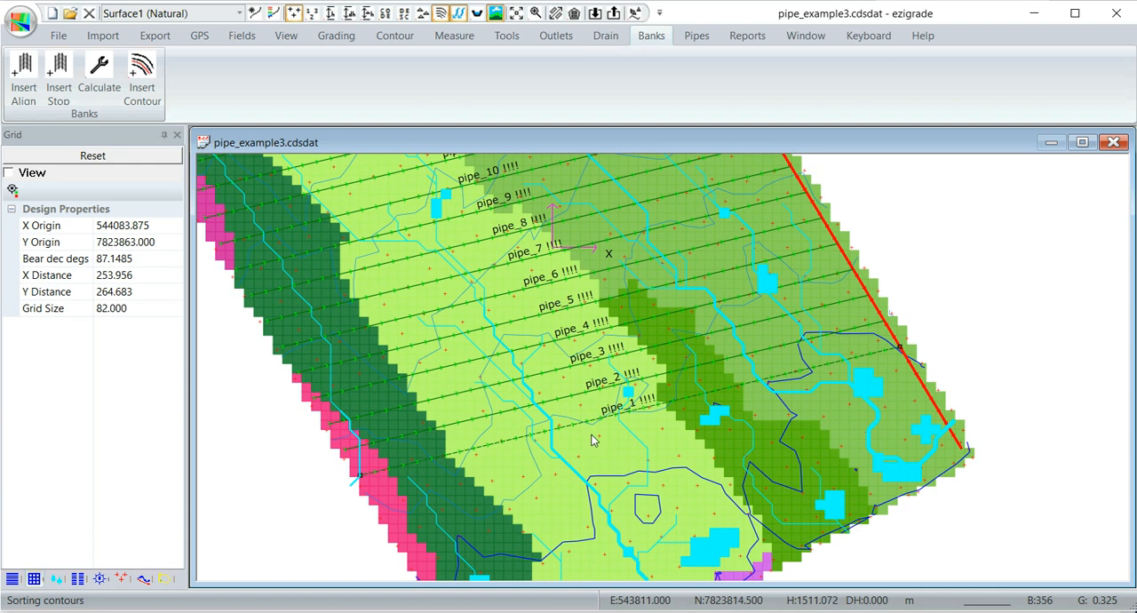
{"action": "scroll", "coordinate": [600, 456], "scroll_direction": "up", "scroll_amount": 3}
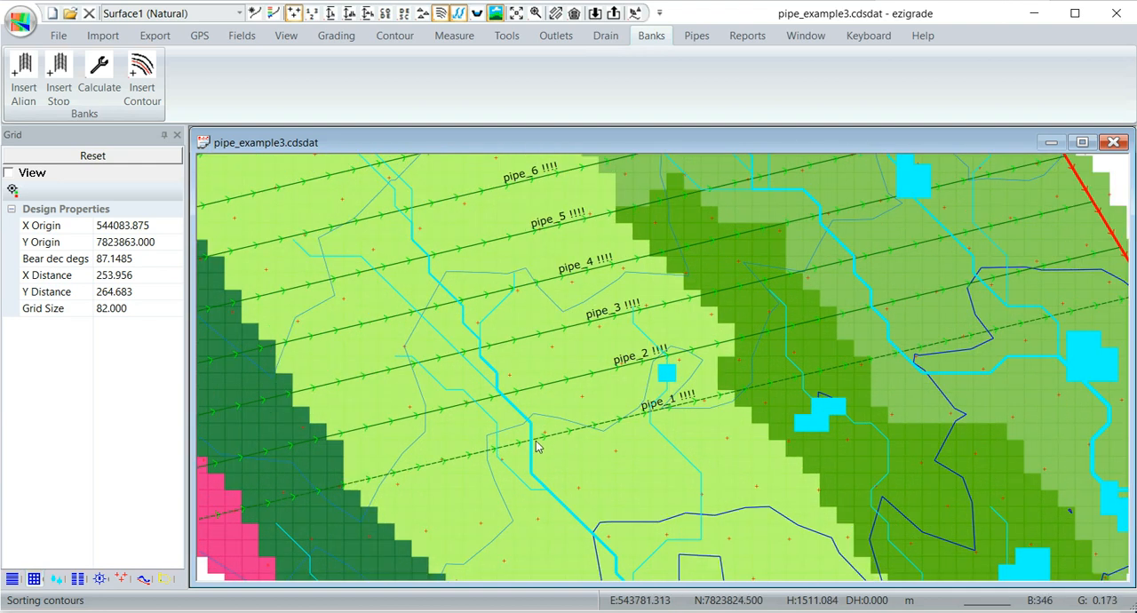
{"action": "scroll", "coordinate": [536, 446], "scroll_direction": "down", "scroll_amount": 3}
{"action": "middle_click_drag", "start_coordinate": [695, 461], "coordinate": [674, 317]}
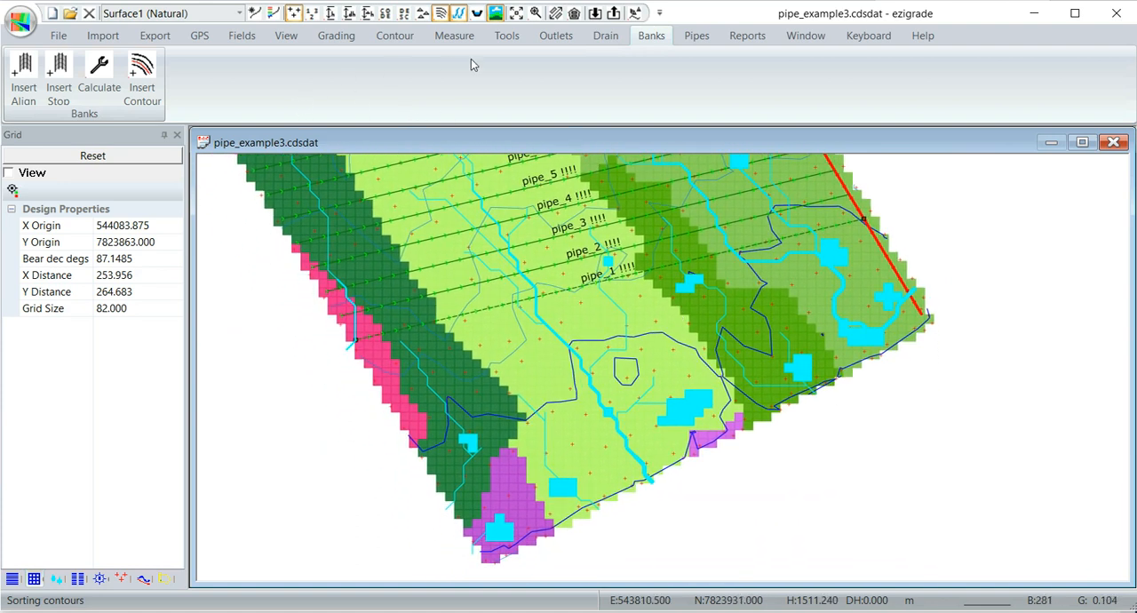
{"action": "left_click", "coordinate": [700, 39]}
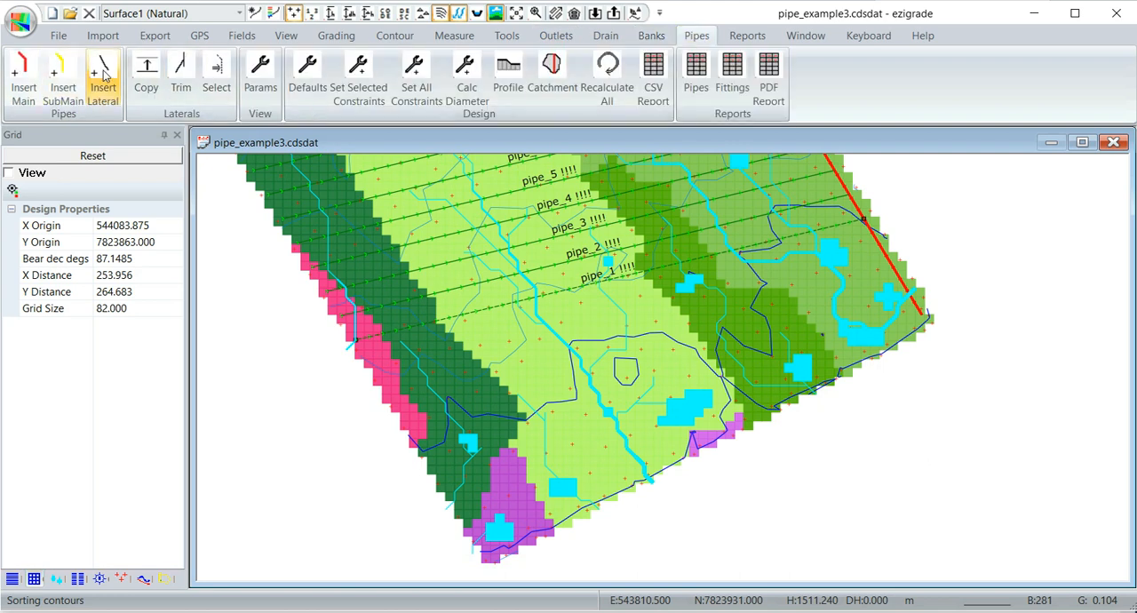
{"action": "left_click", "coordinate": [146, 73]}
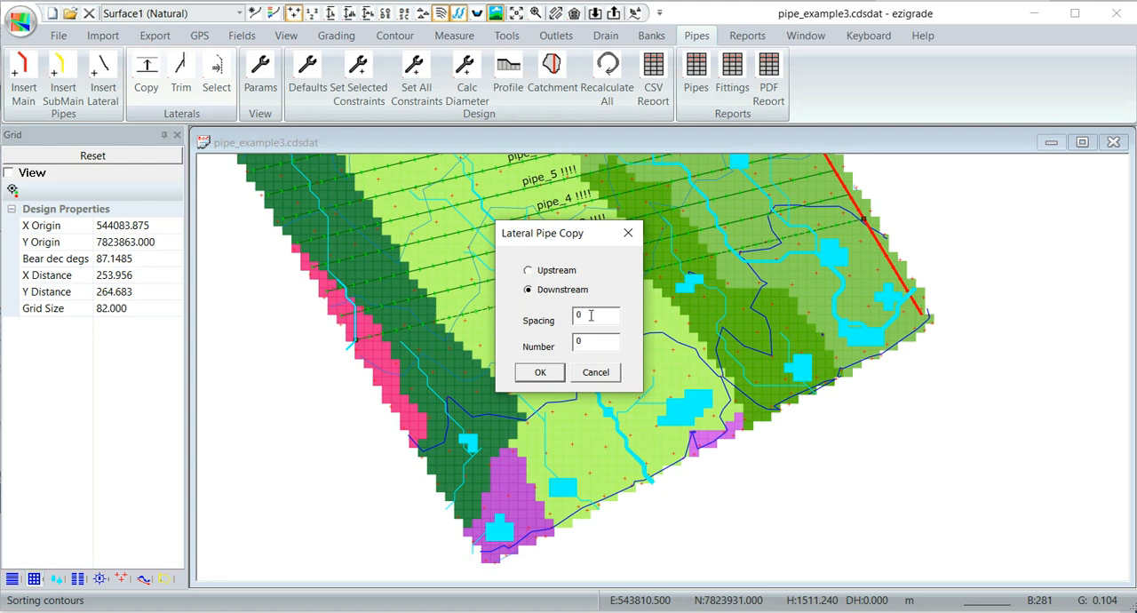
{"action": "type", "text": "2"}
{"action": "left_click", "coordinate": [538, 372]}
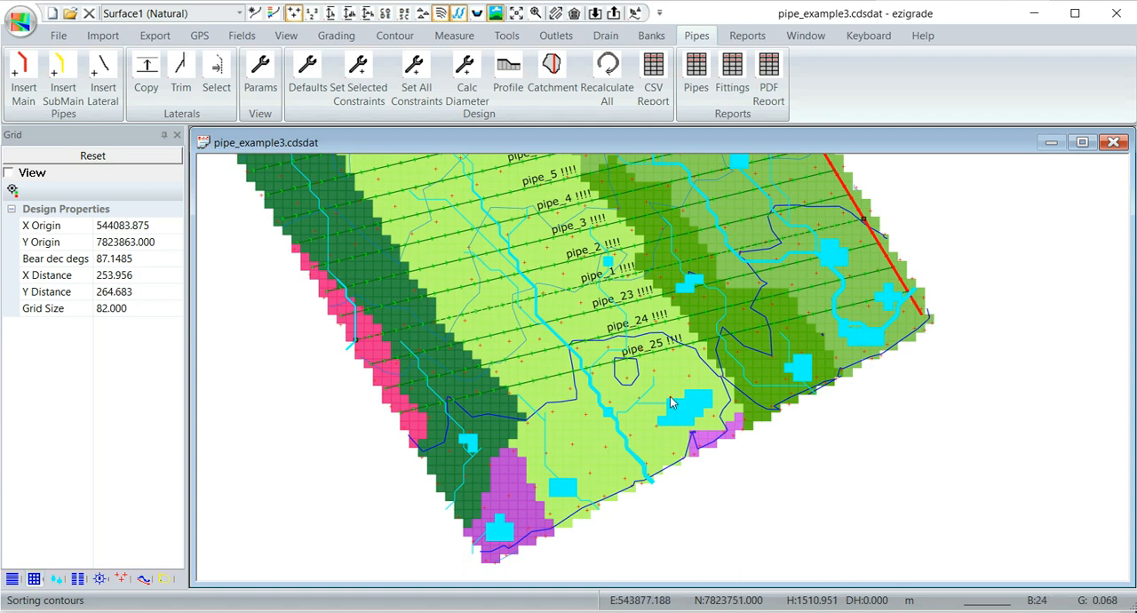
- Change the type of the southernmost lateral, pipe_25, to SubMain in its drain profile properties
{"action": "scroll", "coordinate": [786, 386], "scroll_direction": "down", "scroll_amount": 2}
{"action": "scroll", "coordinate": [786, 387], "scroll_direction": "up", "scroll_amount": 2}
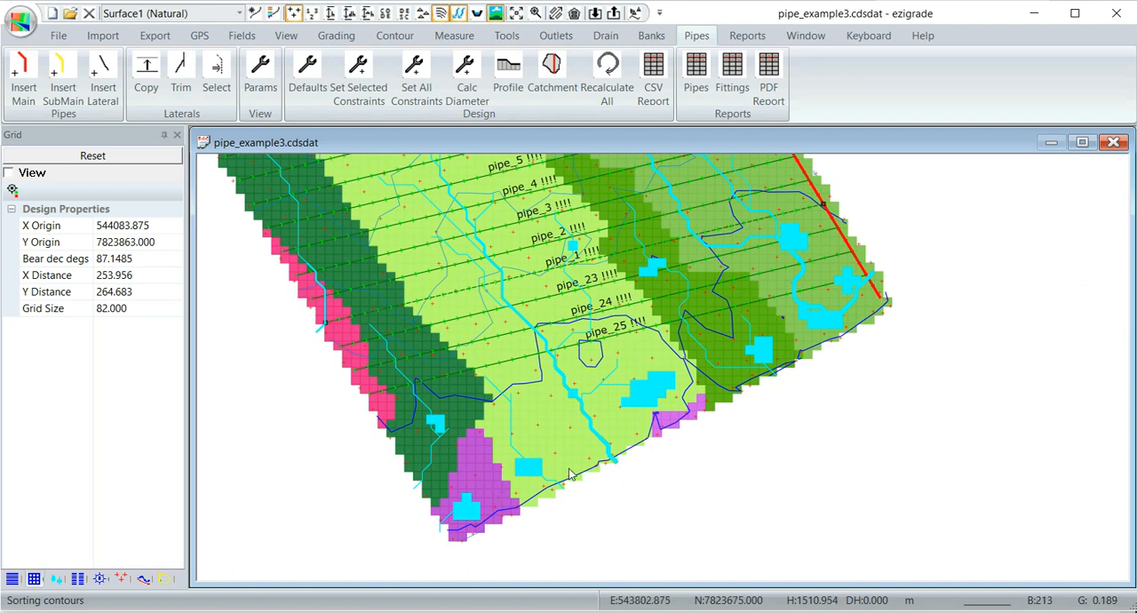
{"action": "scroll", "coordinate": [525, 373], "scroll_direction": "up", "scroll_amount": 1}
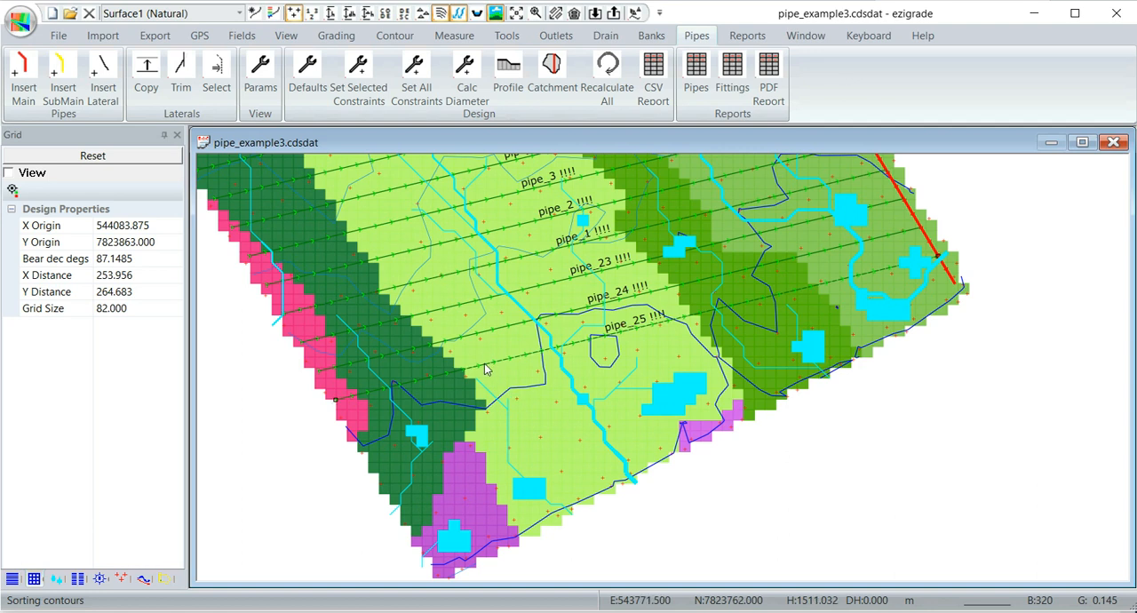
{"action": "left_click", "coordinate": [142, 580]}
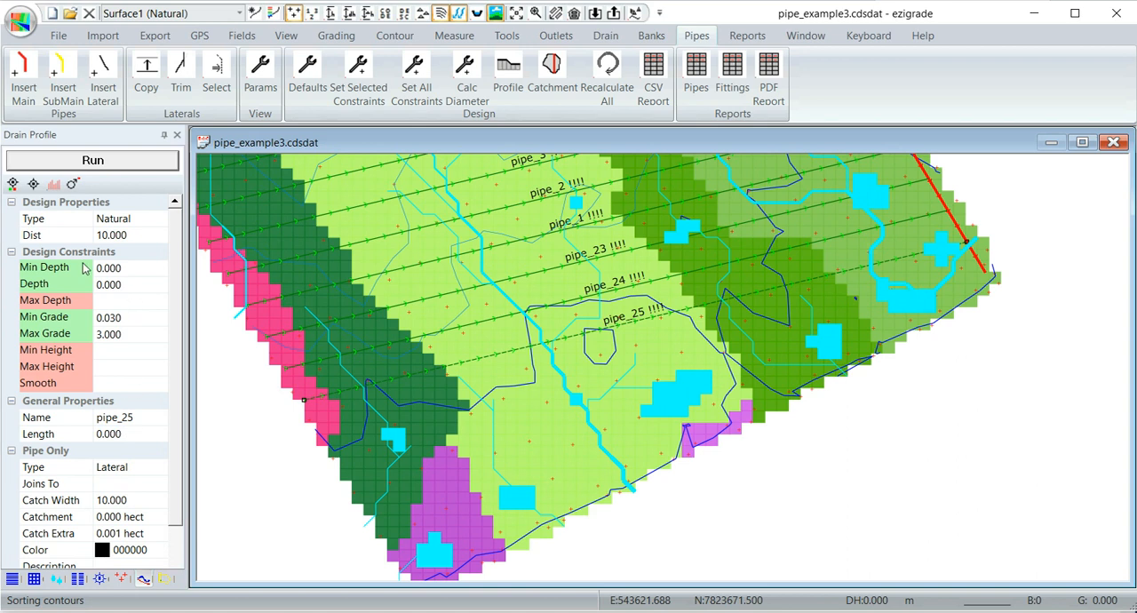
{"action": "left_click", "coordinate": [471, 331]}
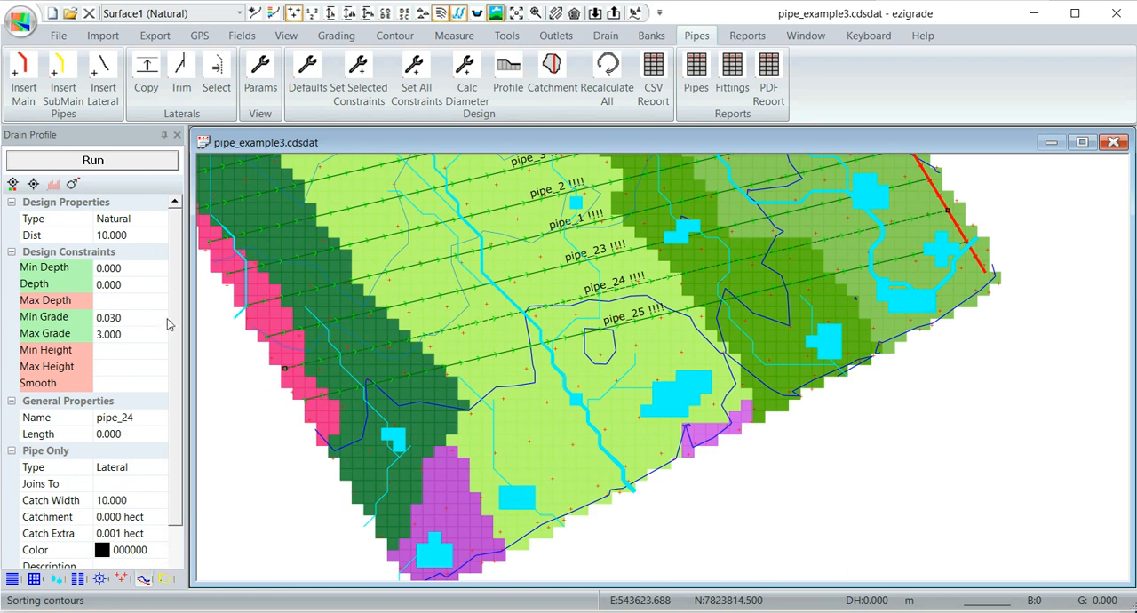
{"action": "left_click", "coordinate": [508, 355]}
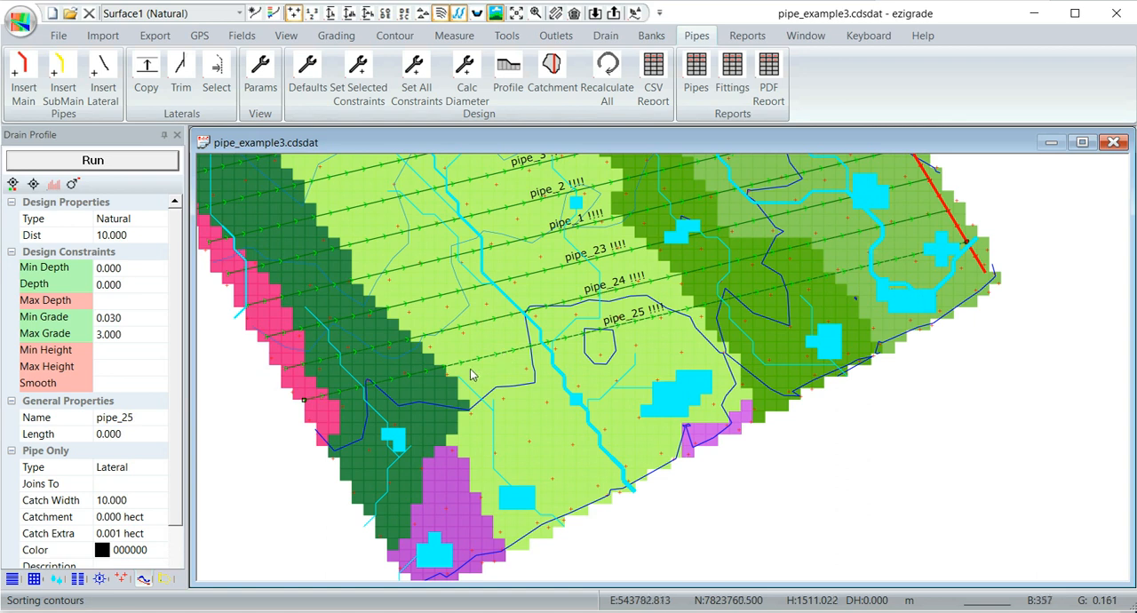
{"action": "left_click", "coordinate": [138, 470]}
{"action": "left_click", "coordinate": [161, 468]}
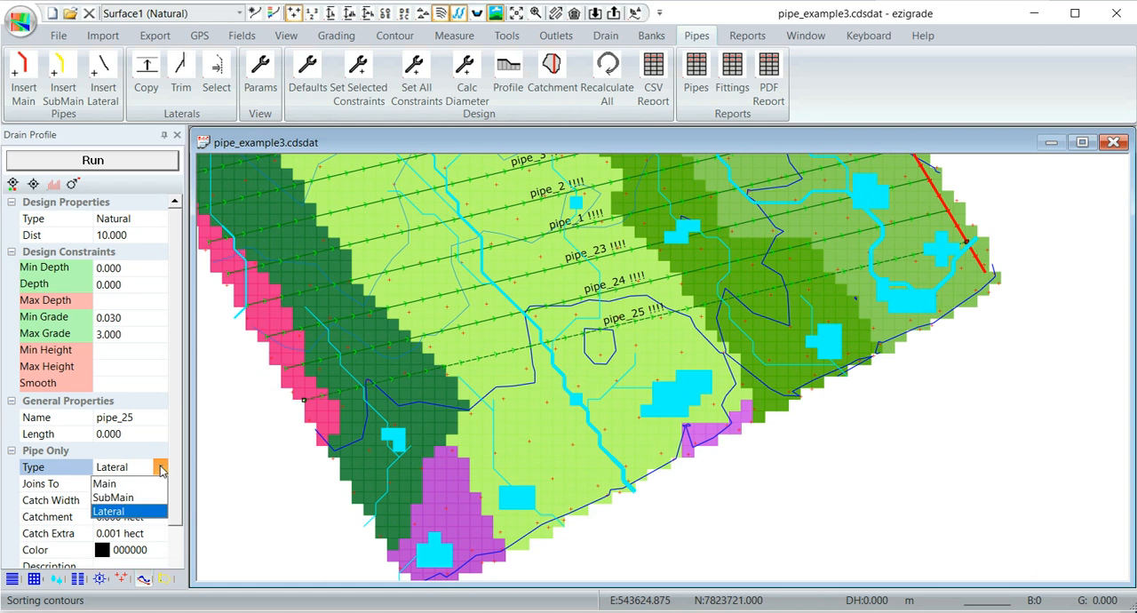
{"action": "left_click", "coordinate": [116, 498]}
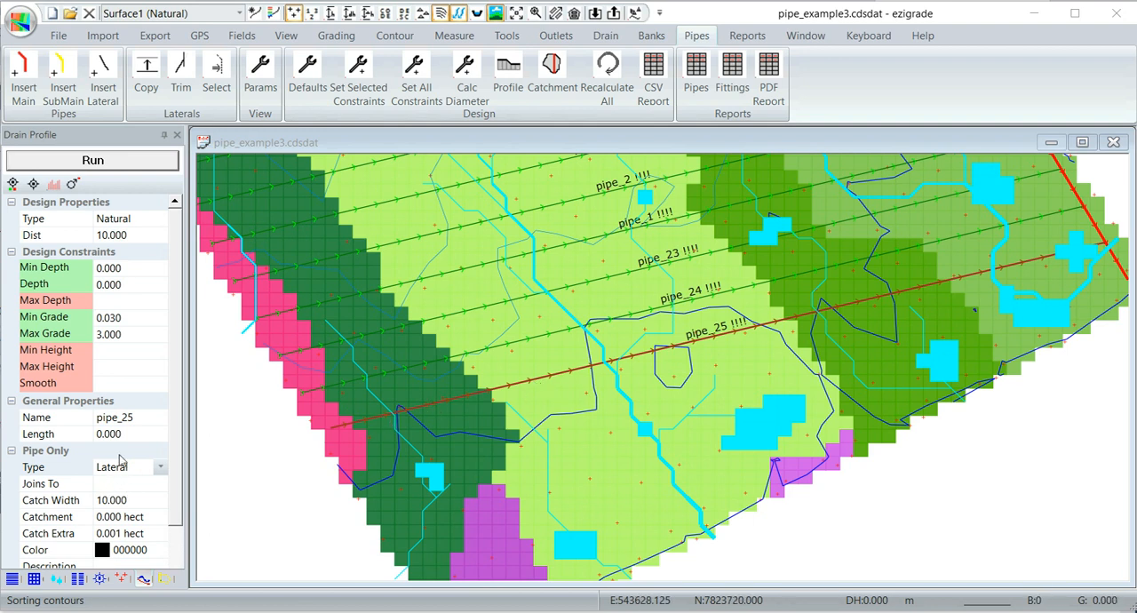
- Insert a lateral from the eastern part of the submain pipe_25 diagonally down to the field's south-western edge
{"action": "left_click", "coordinate": [102, 72]}
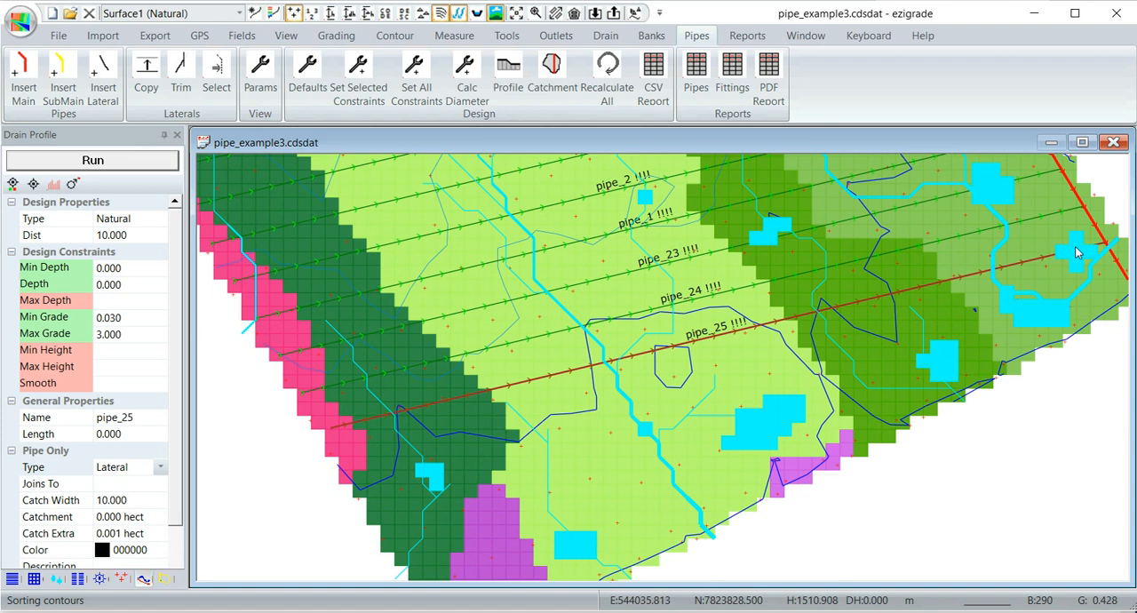
{"action": "left_click", "coordinate": [1032, 265]}
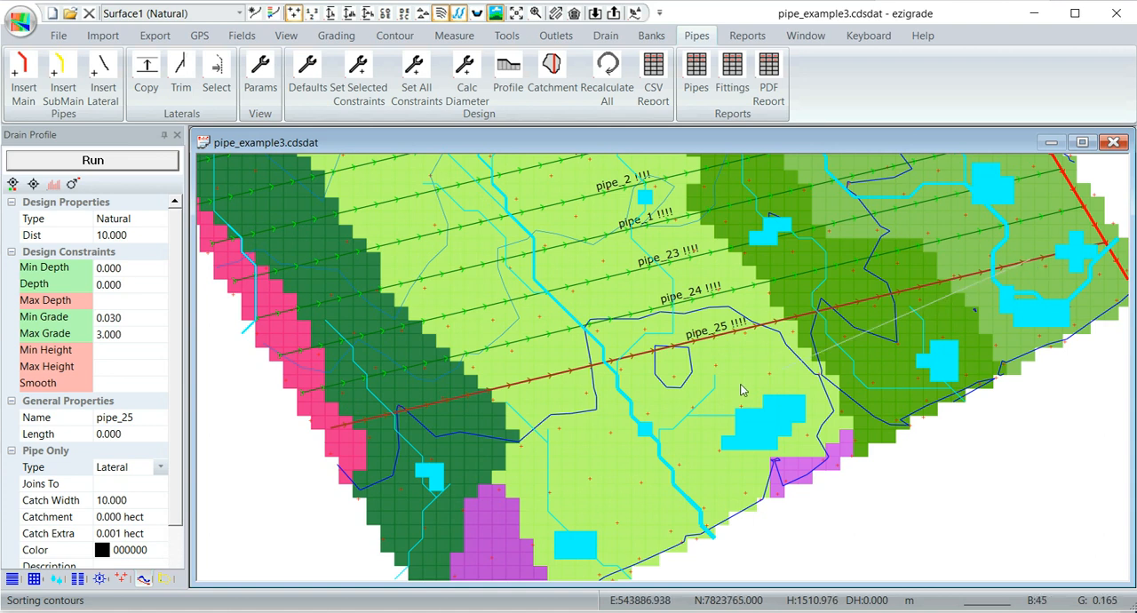
{"action": "left_click", "coordinate": [388, 551]}
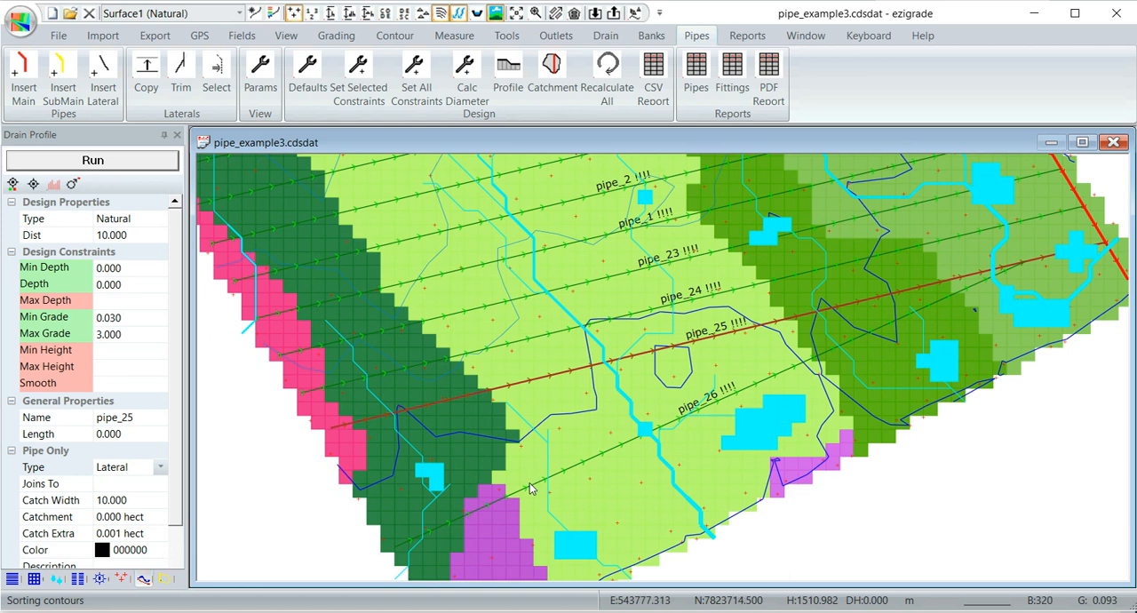
- Copy the lateral pipe_26 upstream along the submain at regular spacing
{"action": "left_click", "coordinate": [588, 459]}
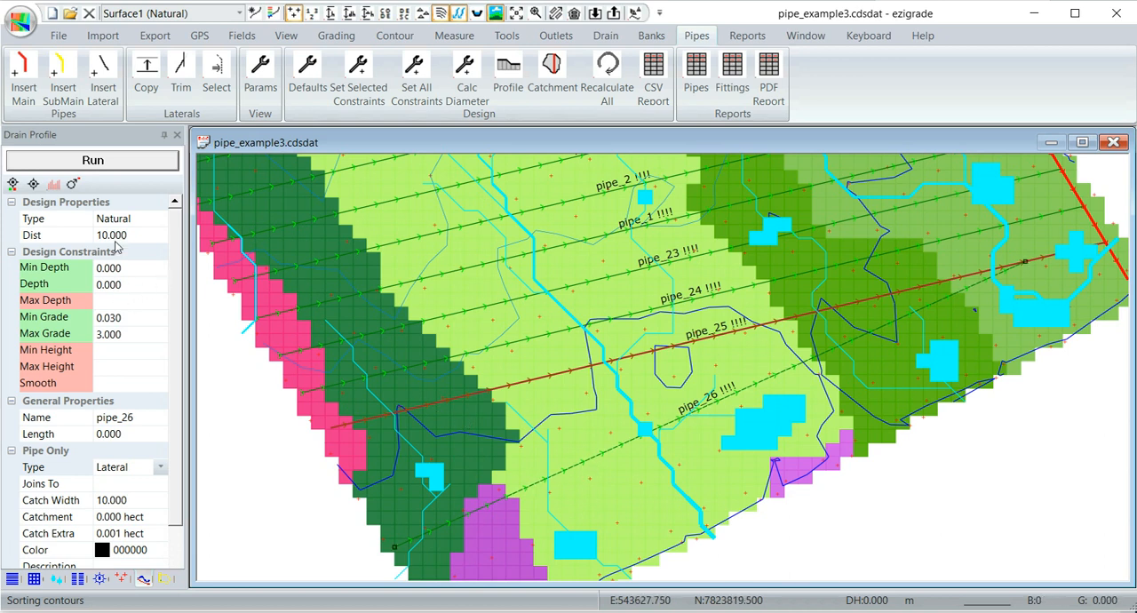
{"action": "left_click", "coordinate": [147, 76]}
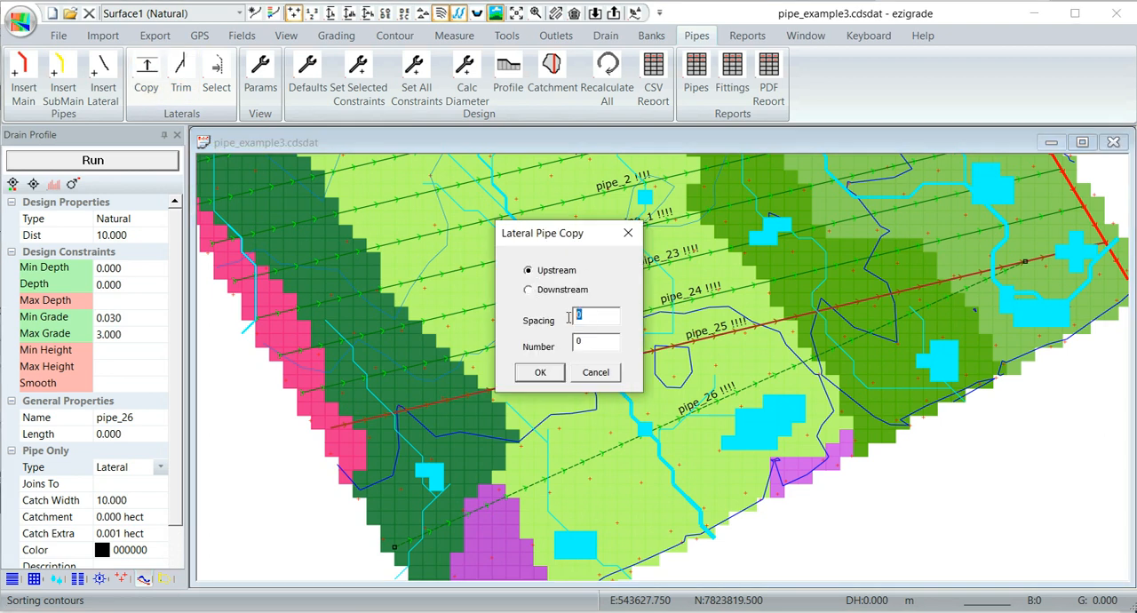
{"action": "type", "text": "2"}
{"action": "left_click", "coordinate": [542, 373]}
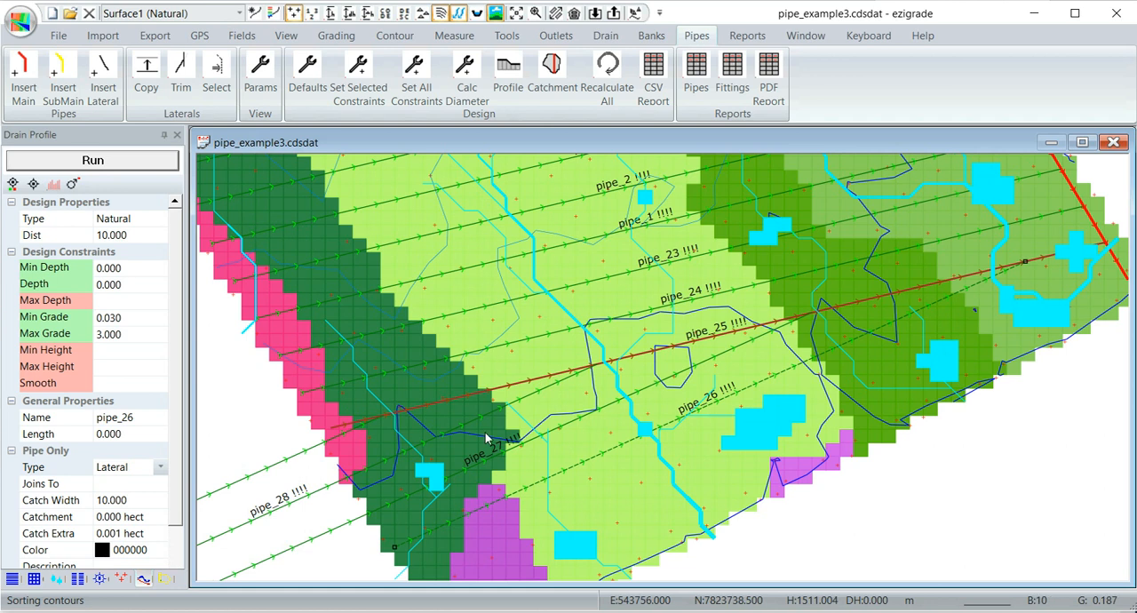
{"action": "scroll", "coordinate": [536, 466], "scroll_direction": "down", "scroll_amount": 3}
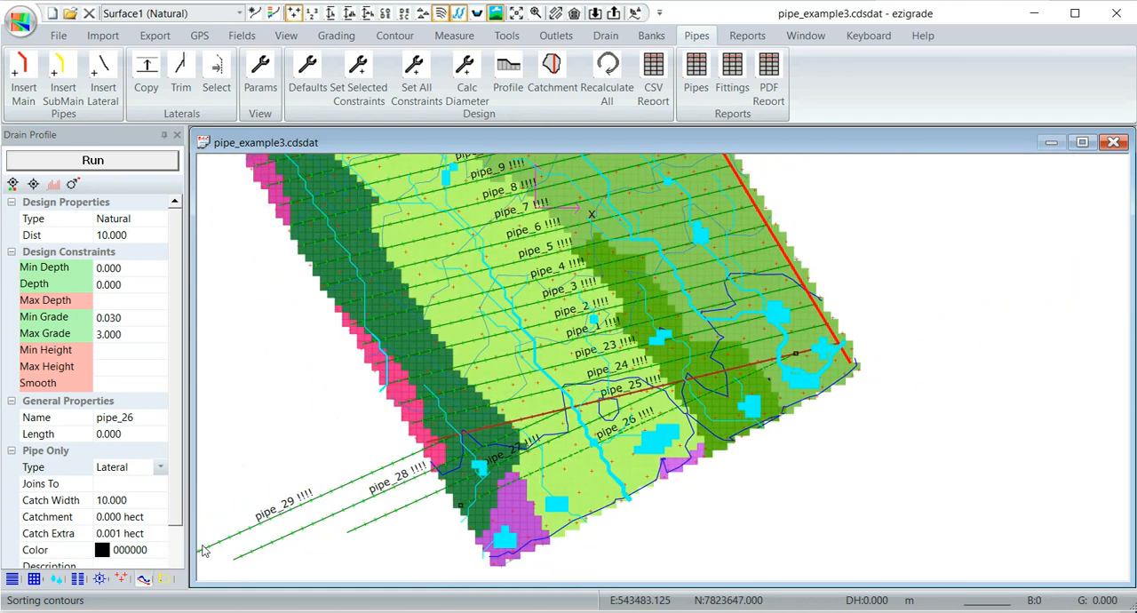
{"action": "scroll", "coordinate": [582, 475], "scroll_direction": "up", "scroll_amount": 4}
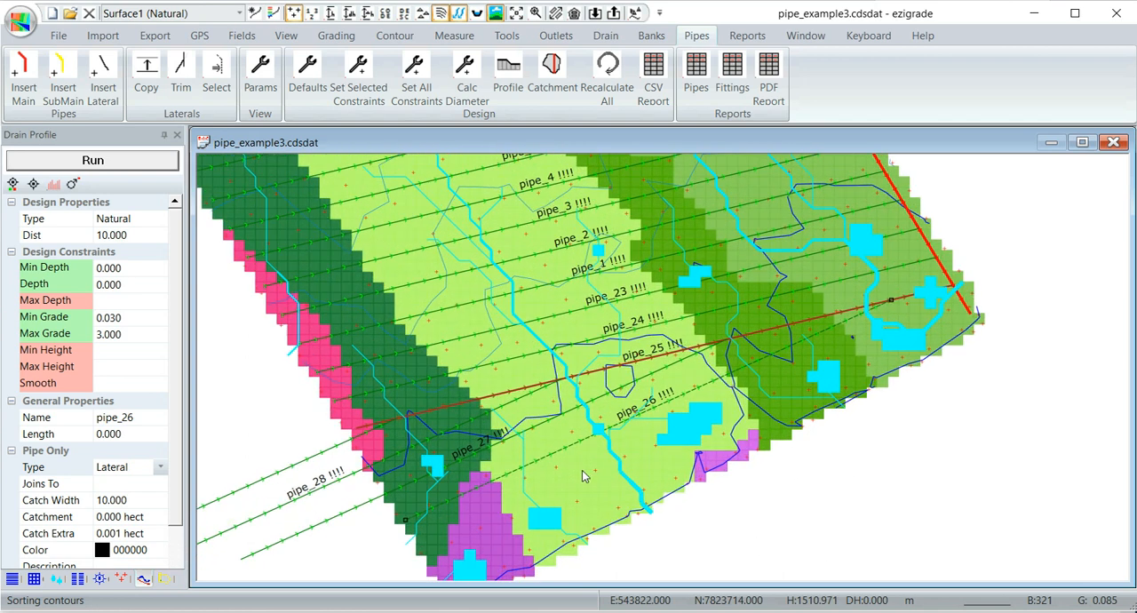
- Insert a lateral from the lower end of the main pipe diagonally down to the field's southern corner
{"action": "middle_click_drag", "start_coordinate": [582, 476], "coordinate": [555, 416]}
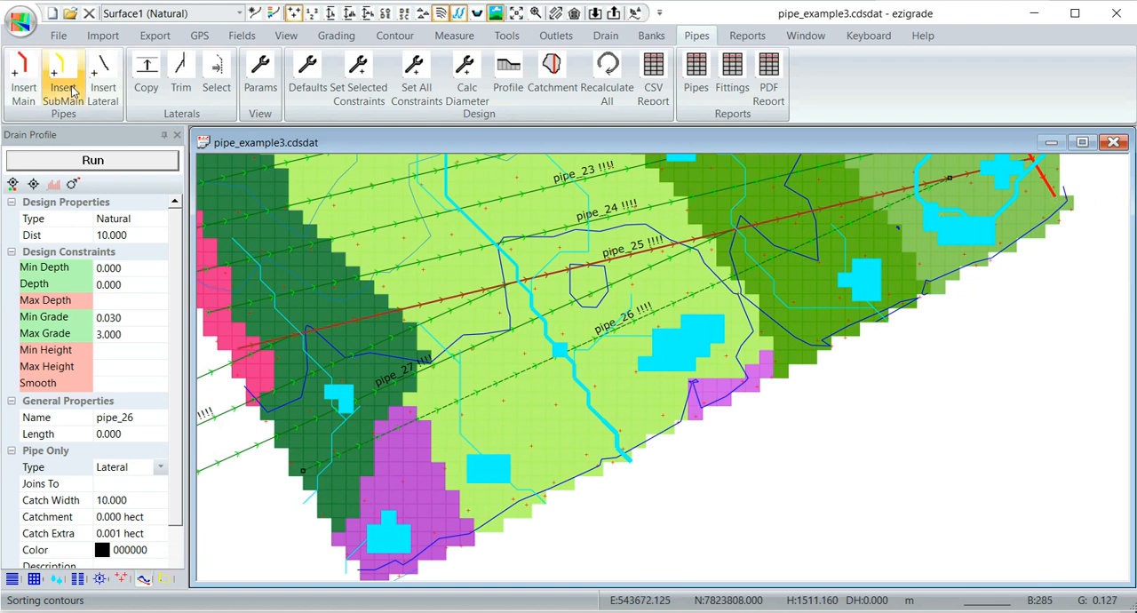
{"action": "left_click", "coordinate": [100, 71]}
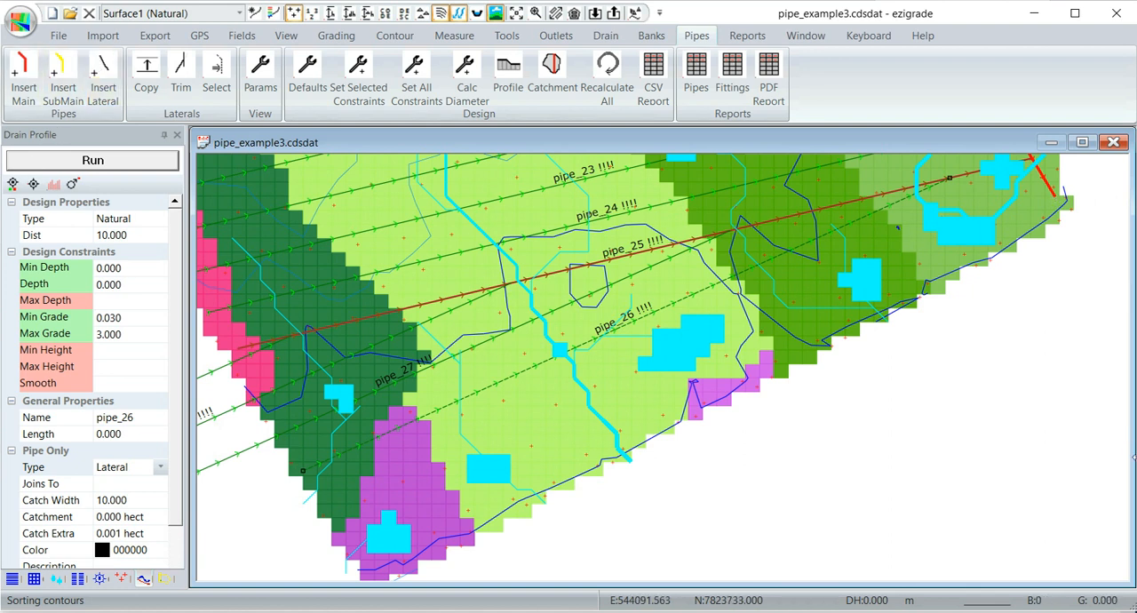
{"action": "left_click", "coordinate": [1055, 197]}
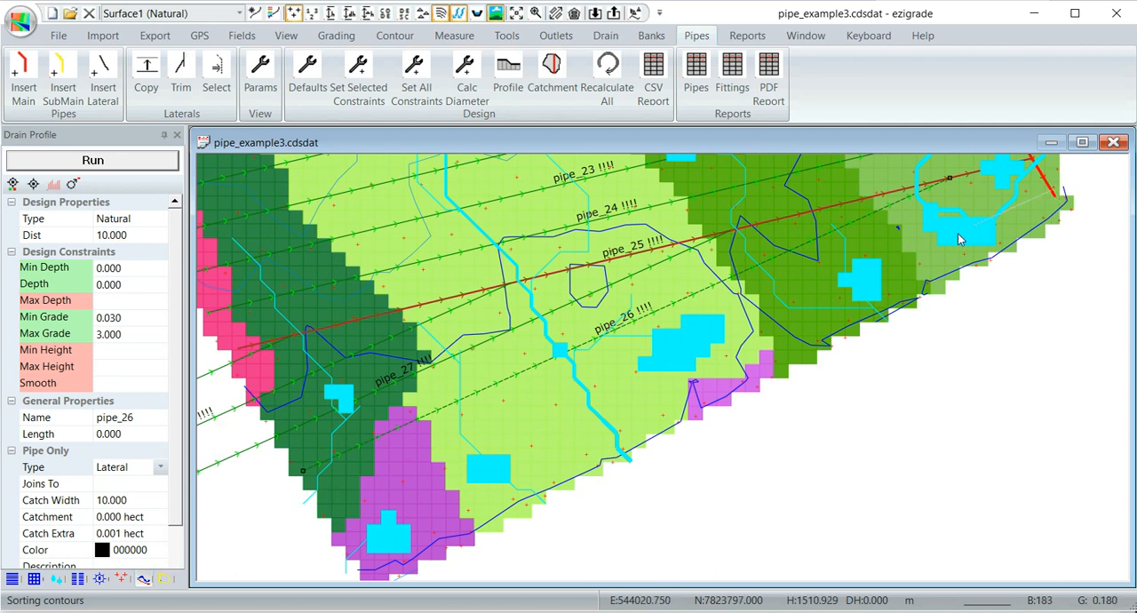
{"action": "left_click", "coordinate": [325, 544]}
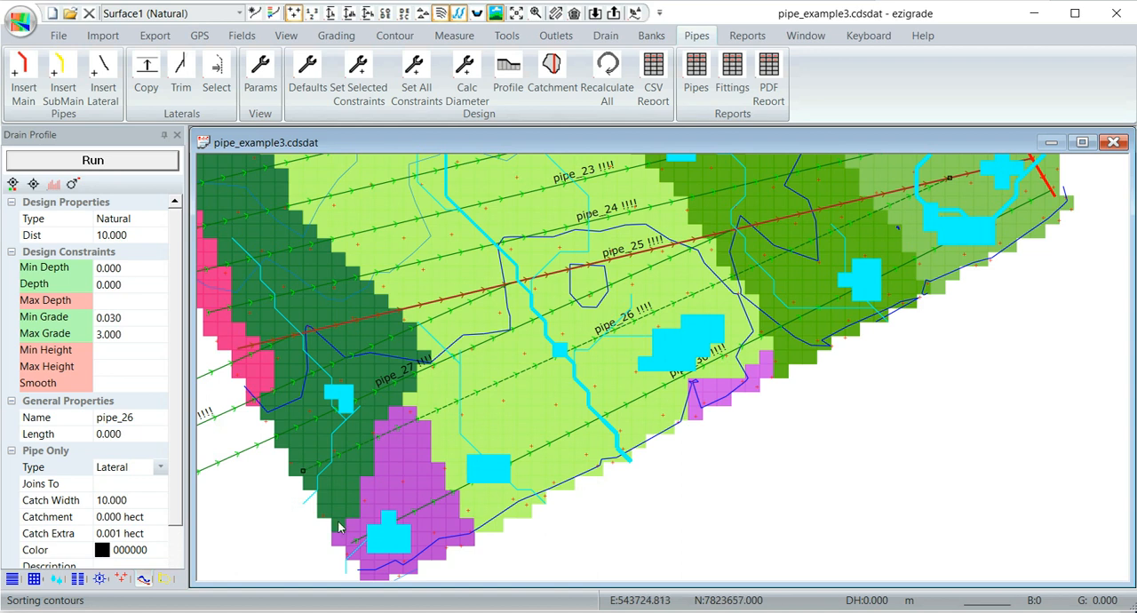
- Select all the laterals across the field by drawing a selection outline around them
{"action": "scroll", "coordinate": [487, 469], "scroll_direction": "down", "scroll_amount": 1}
{"action": "scroll", "coordinate": [488, 469], "scroll_direction": "down", "scroll_amount": 4}
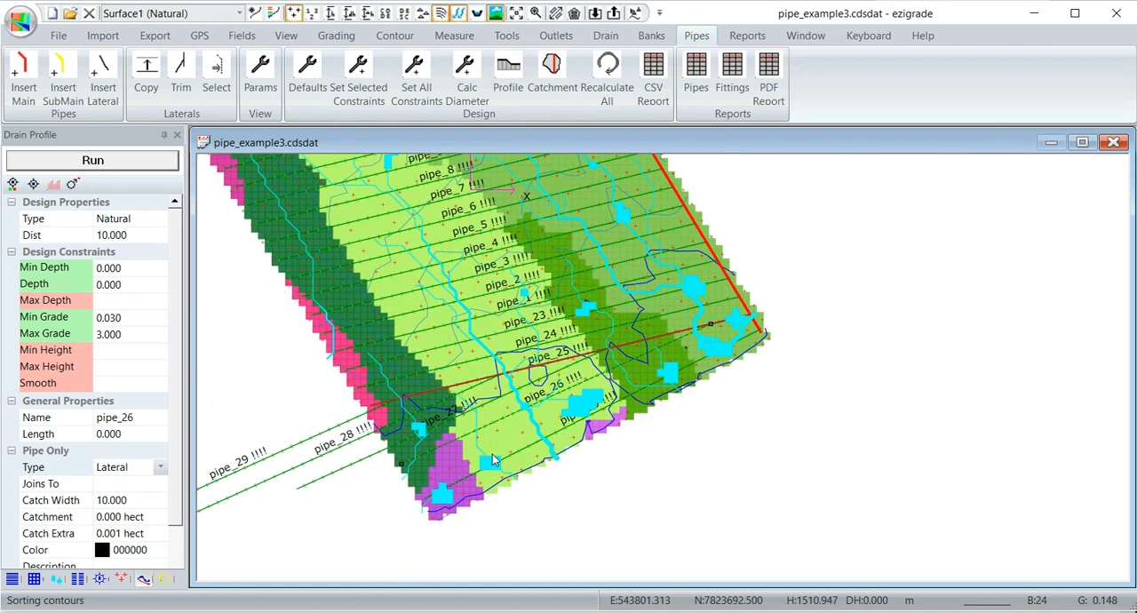
{"action": "scroll", "coordinate": [494, 460], "scroll_direction": "down", "scroll_amount": 1}
{"action": "middle_click_drag", "start_coordinate": [540, 415], "coordinate": [552, 479]}
{"action": "scroll", "coordinate": [552, 479], "scroll_direction": "down", "scroll_amount": 1}
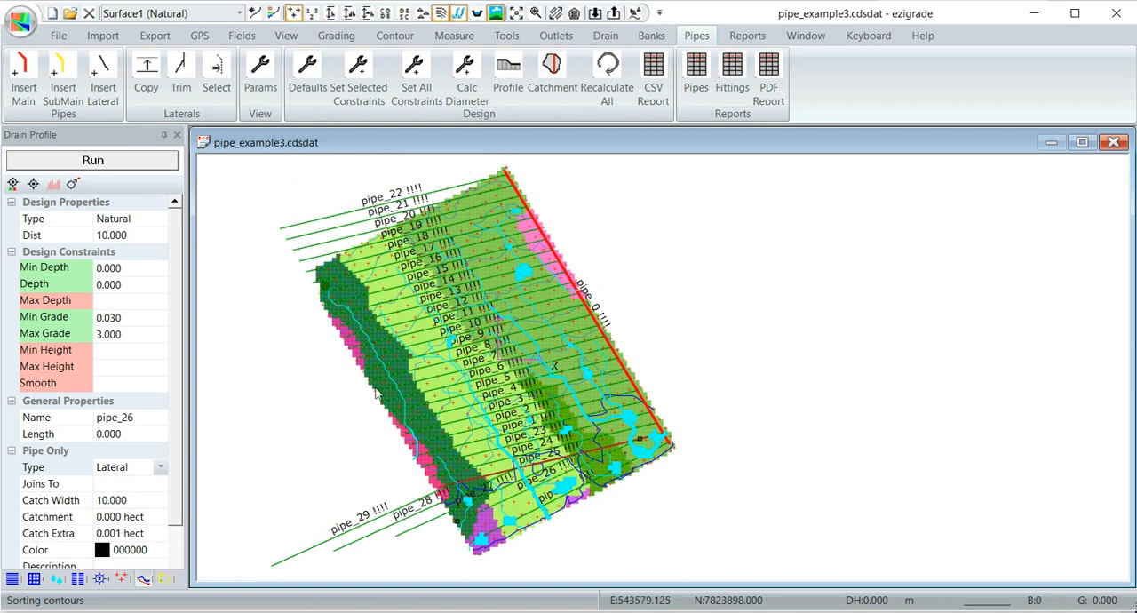
{"action": "scroll", "coordinate": [344, 311], "scroll_direction": "up", "scroll_amount": 1}
{"action": "scroll", "coordinate": [345, 311], "scroll_direction": "up", "scroll_amount": 1}
{"action": "scroll", "coordinate": [355, 325], "scroll_direction": "down", "scroll_amount": 2}
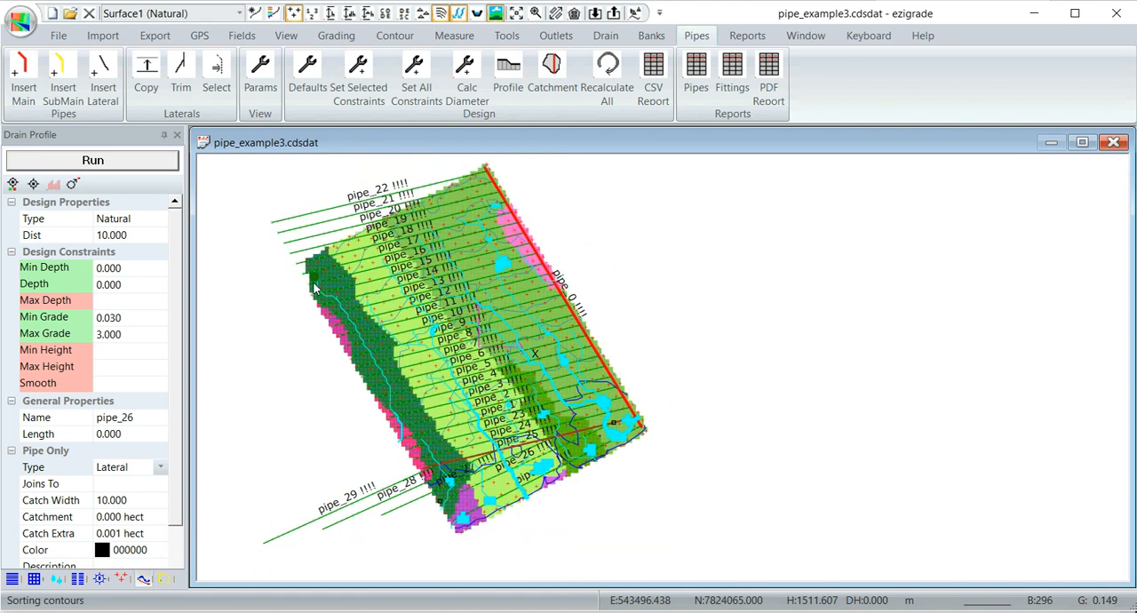
{"action": "middle_click_drag", "start_coordinate": [375, 343], "coordinate": [470, 360]}
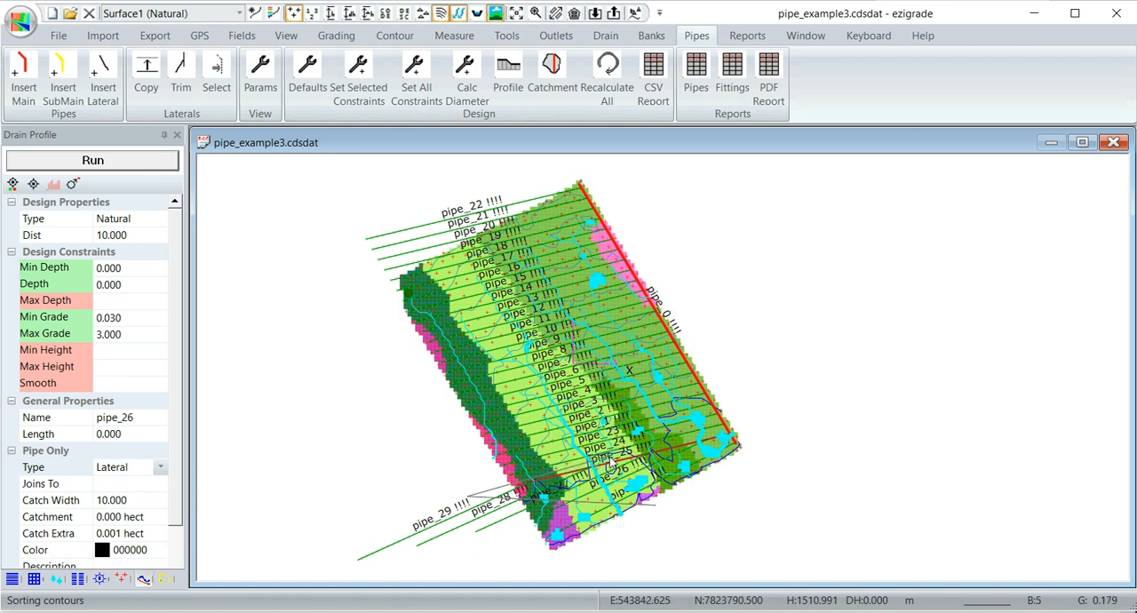
{"action": "left_click", "coordinate": [513, 178]}
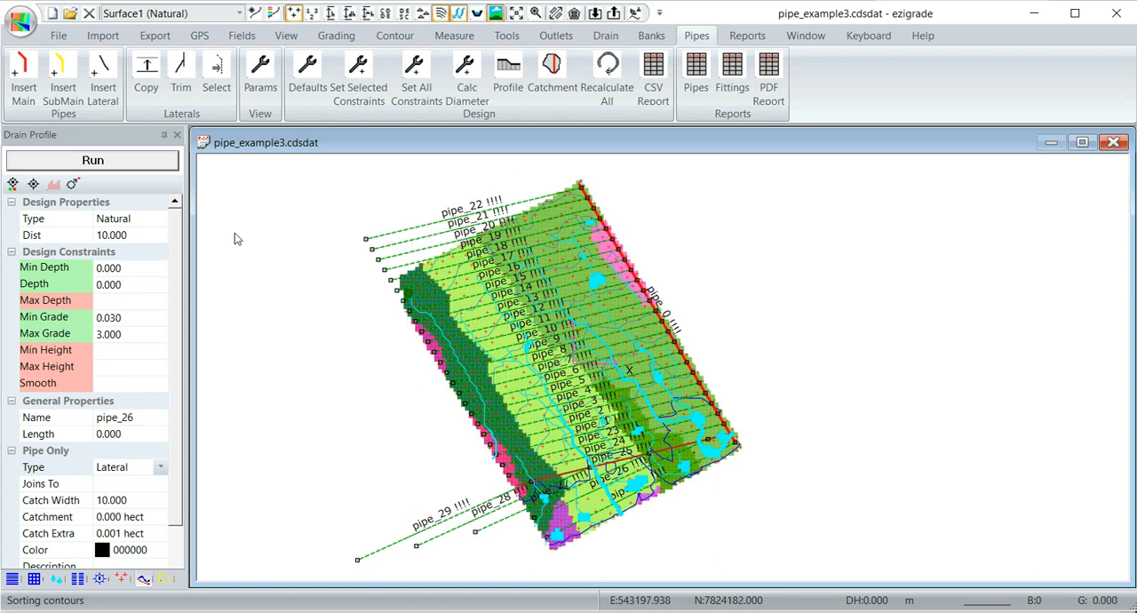
- Trim the selected laterals to the field boundary using the Trim option
{"action": "left_click", "coordinate": [182, 73]}
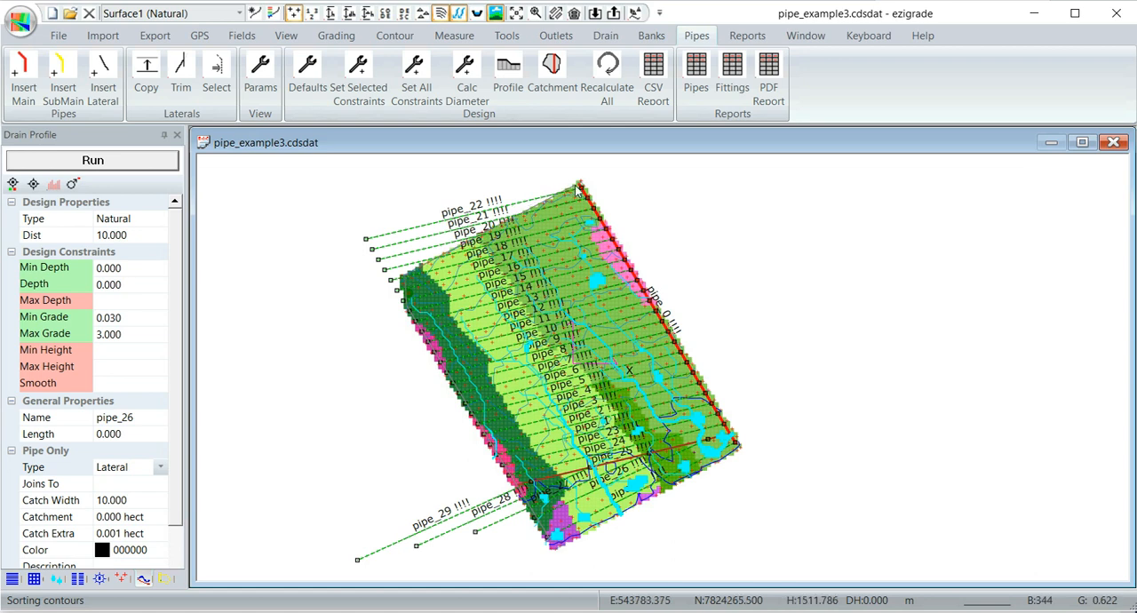
{"action": "left_click", "coordinate": [555, 201]}
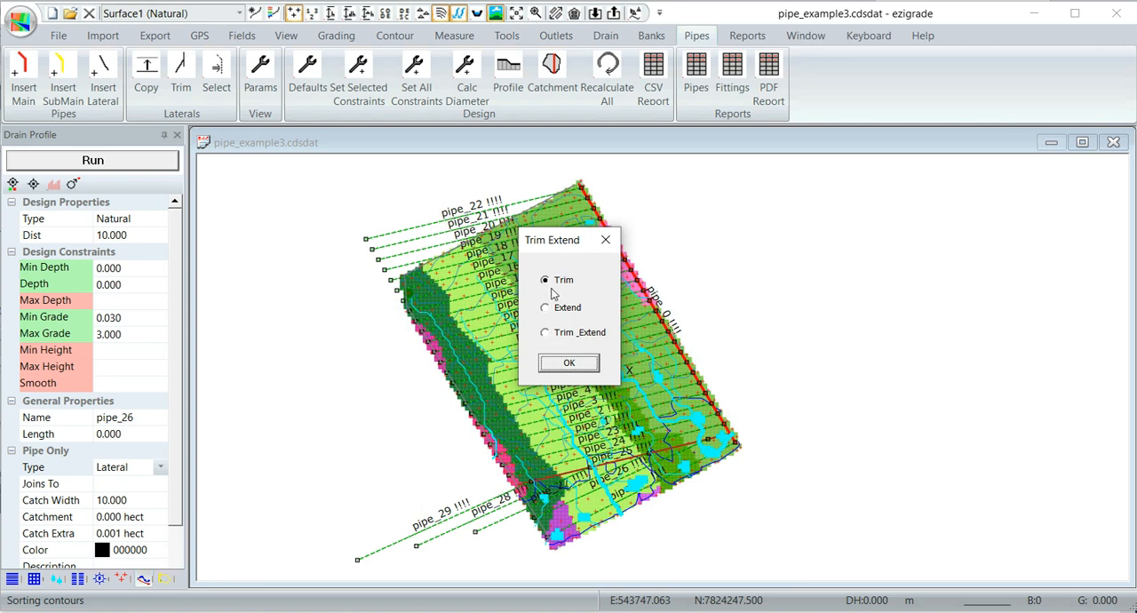
{"action": "left_click", "coordinate": [563, 364]}
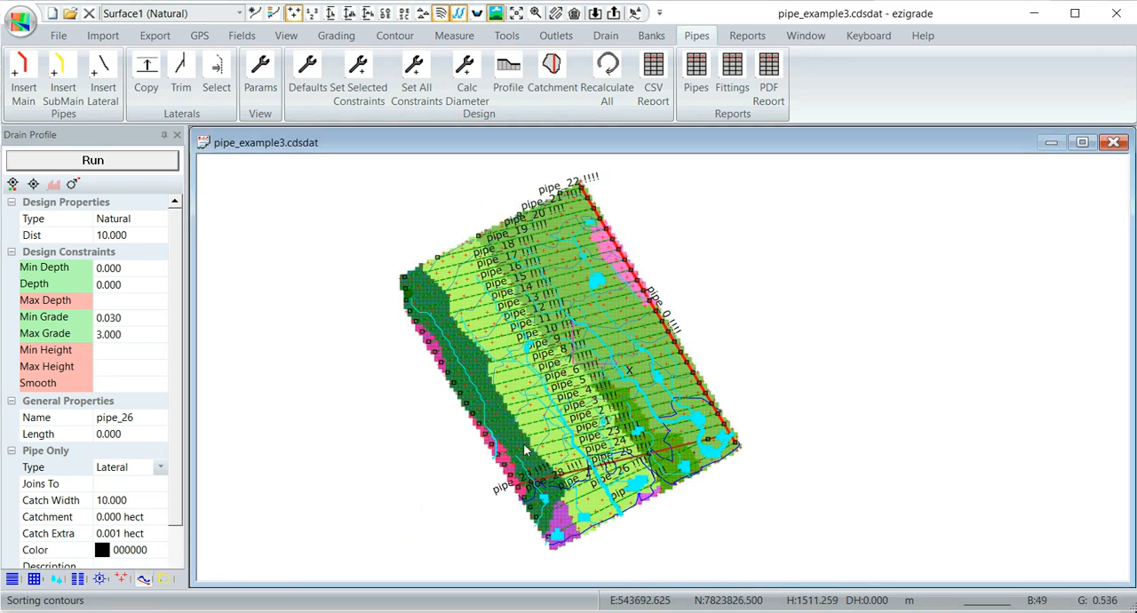
- Examine the ends of the laterals along the field boundary and clear the selection
{"action": "scroll", "coordinate": [552, 511], "scroll_direction": "up", "scroll_amount": 1}
{"action": "scroll", "coordinate": [554, 502], "scroll_direction": "down", "scroll_amount": 2}
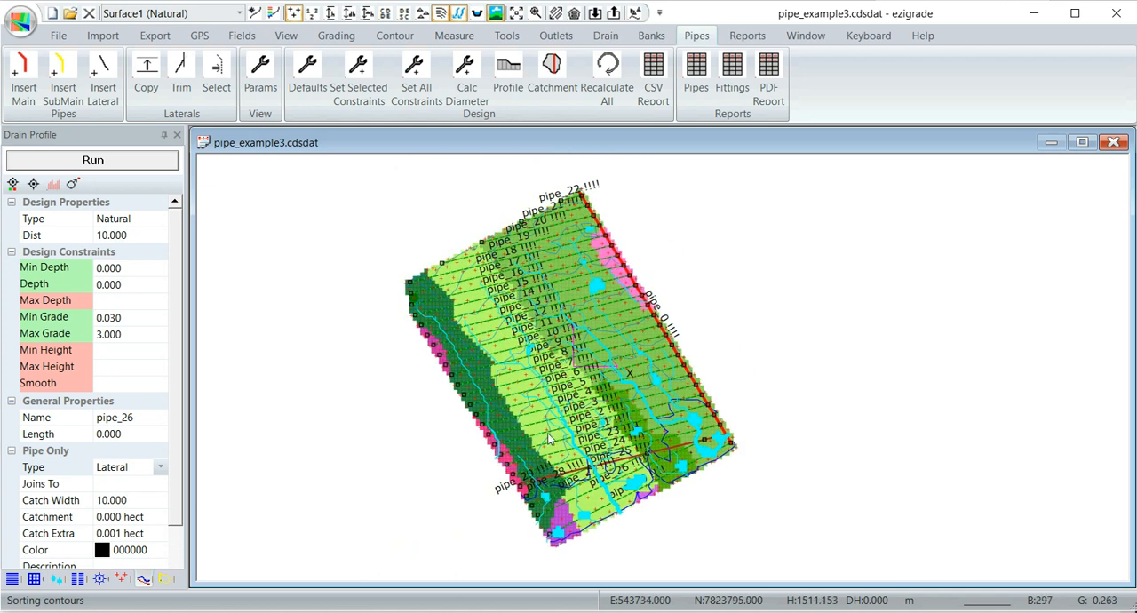
{"action": "scroll", "coordinate": [531, 322], "scroll_direction": "up", "scroll_amount": 1}
{"action": "scroll", "coordinate": [532, 326], "scroll_direction": "down", "scroll_amount": 1}
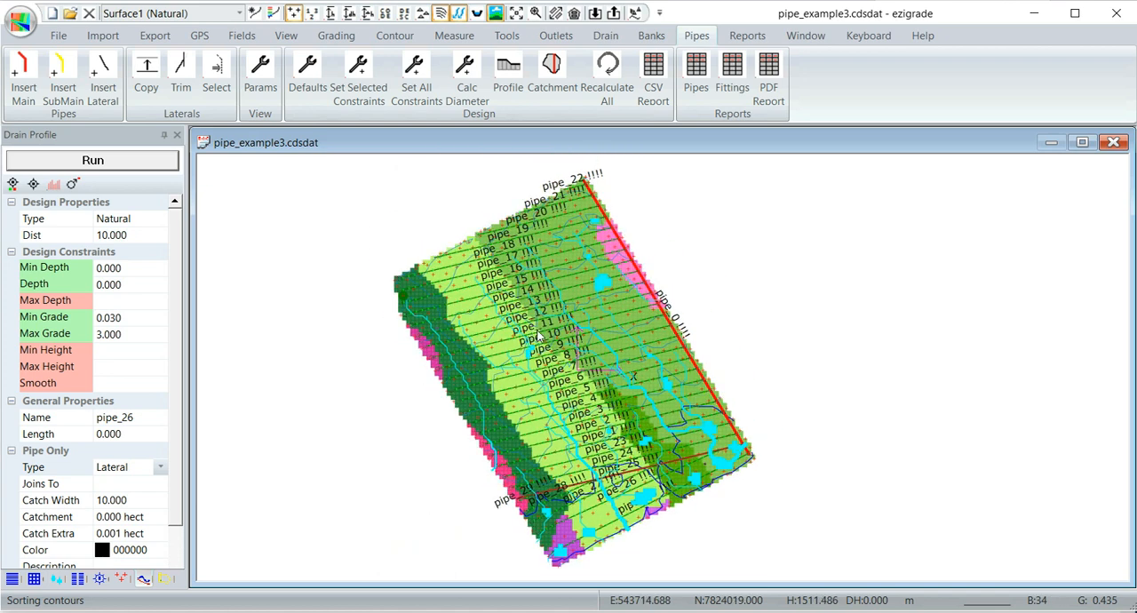
{"action": "scroll", "coordinate": [558, 346], "scroll_direction": "down", "scroll_amount": 1}
{"action": "scroll", "coordinate": [559, 349], "scroll_direction": "up", "scroll_amount": 1}
{"action": "scroll", "coordinate": [562, 353], "scroll_direction": "up", "scroll_amount": 1}
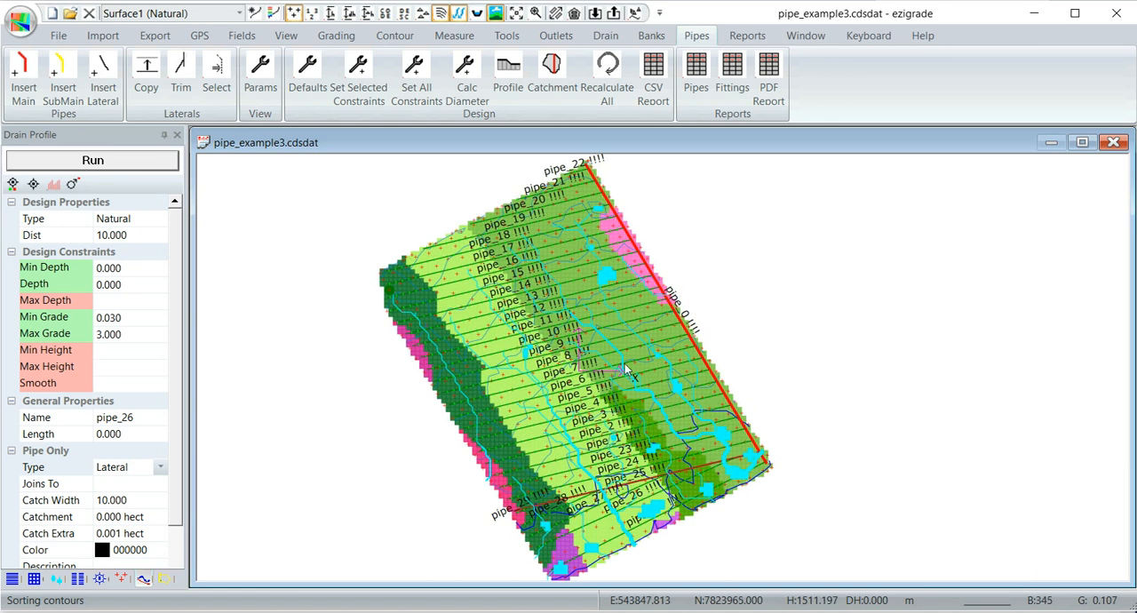
{"action": "scroll", "coordinate": [624, 364], "scroll_direction": "down", "scroll_amount": 1}
{"action": "middle_click_drag", "start_coordinate": [618, 372], "coordinate": [670, 365]}
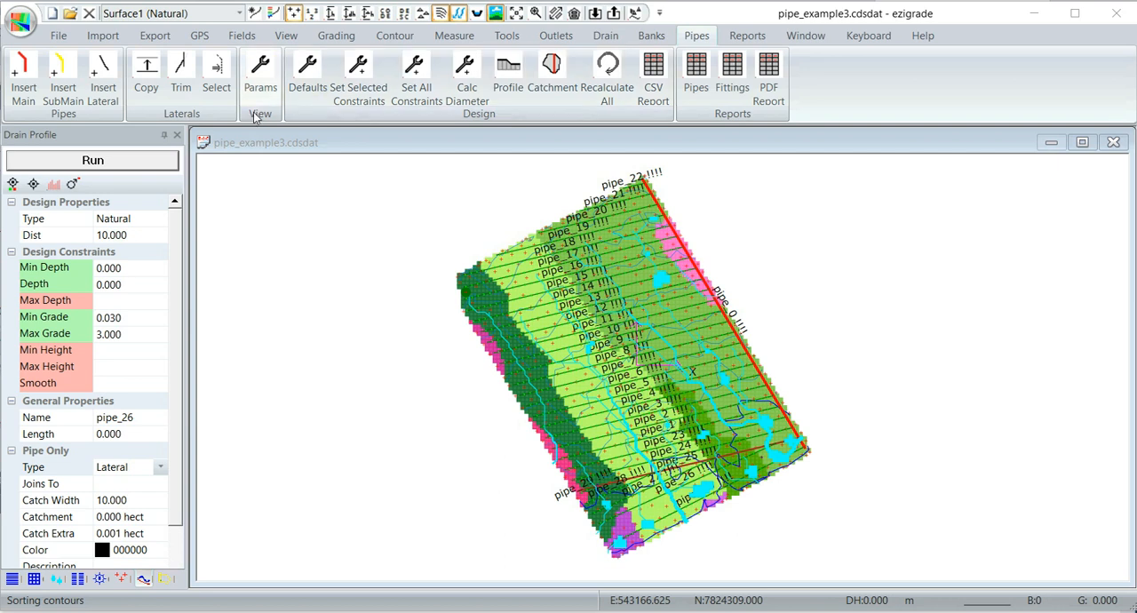
- Accept the pipe defaults for main, sub-main and lateral pipes and apply them as constraints to all pipes
{"action": "left_click", "coordinate": [307, 75]}
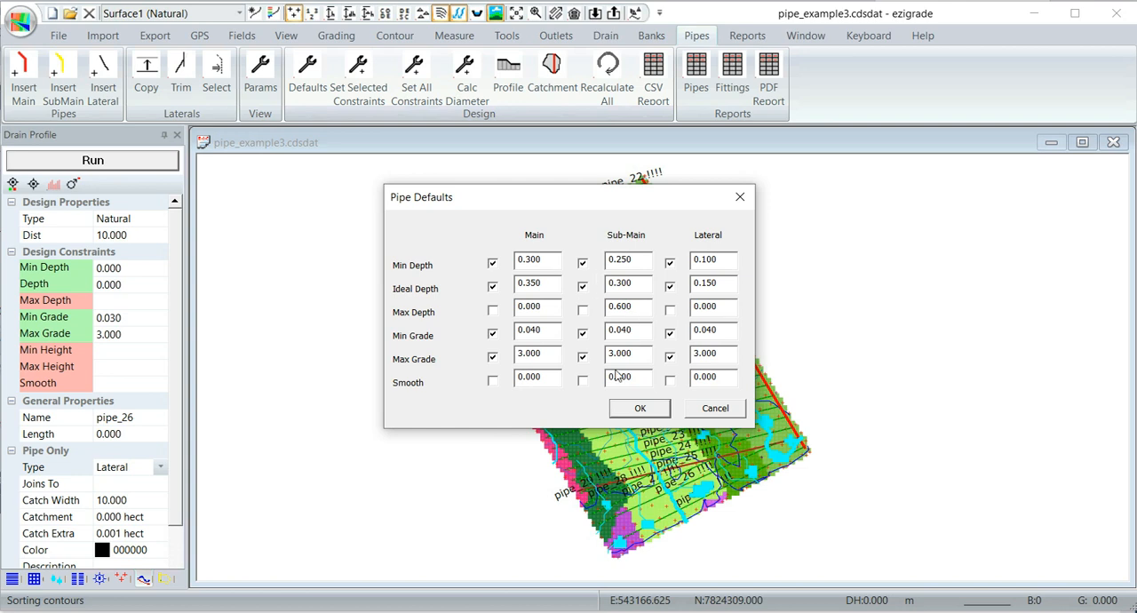
{"action": "left_click", "coordinate": [639, 409]}
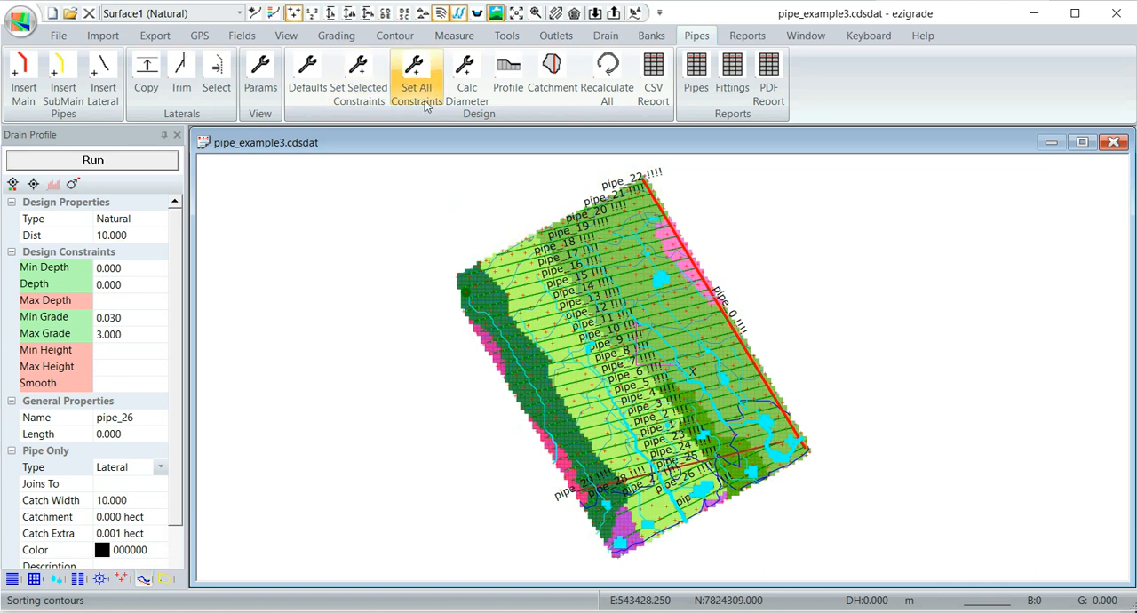
- Recalculate all pipes in the drainage network
{"action": "scroll", "coordinate": [605, 327], "scroll_direction": "up", "scroll_amount": 1}
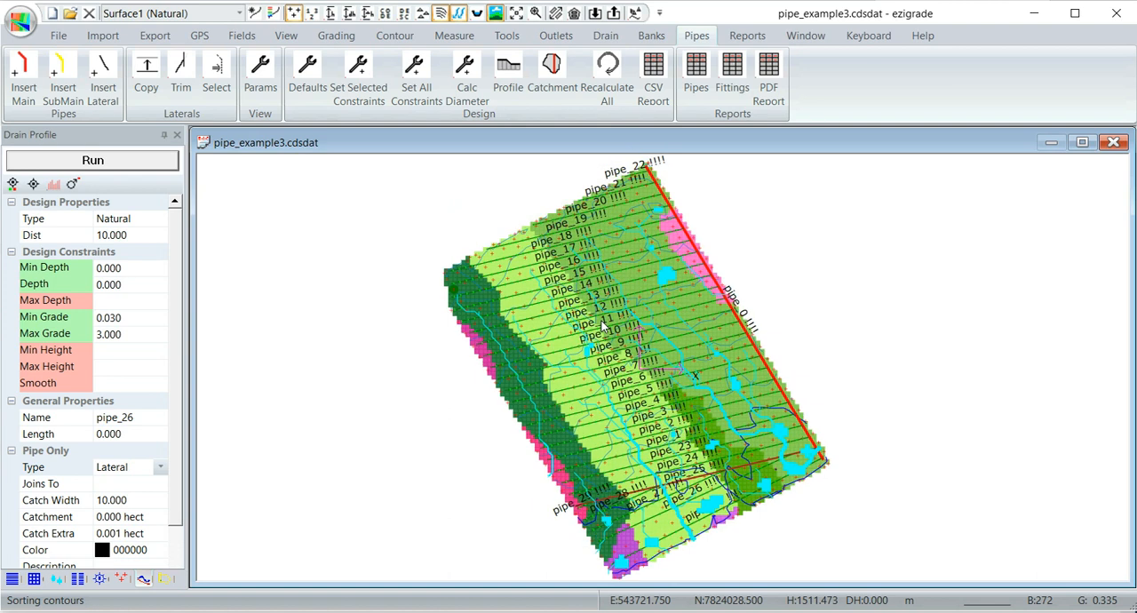
{"action": "scroll", "coordinate": [602, 321], "scroll_direction": "down", "scroll_amount": 1}
{"action": "scroll", "coordinate": [579, 331], "scroll_direction": "up", "scroll_amount": 1}
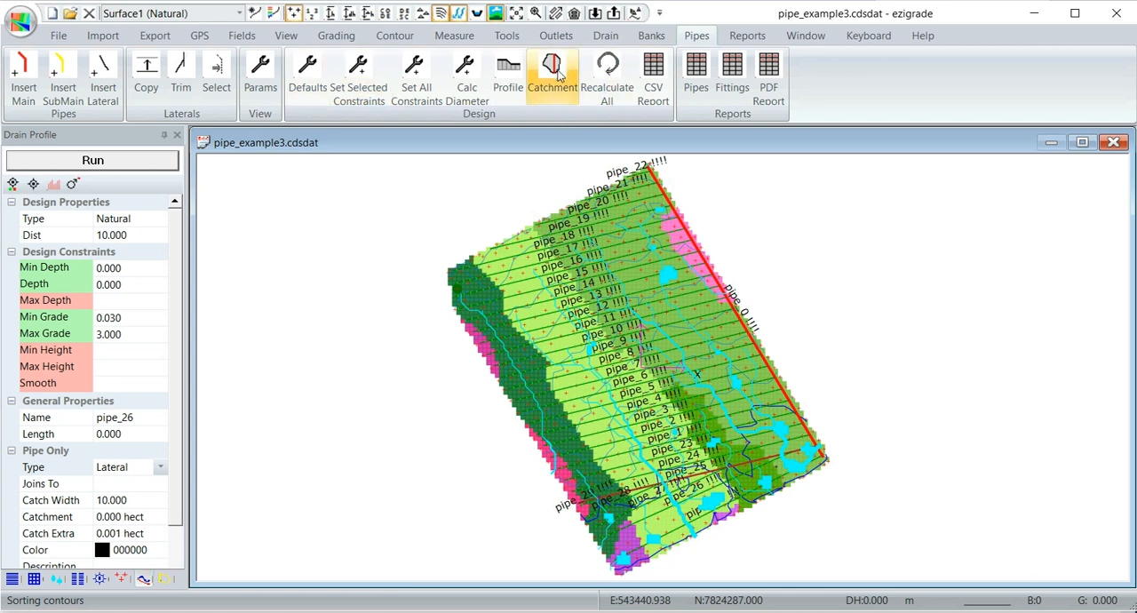
{"action": "left_click", "coordinate": [609, 78]}
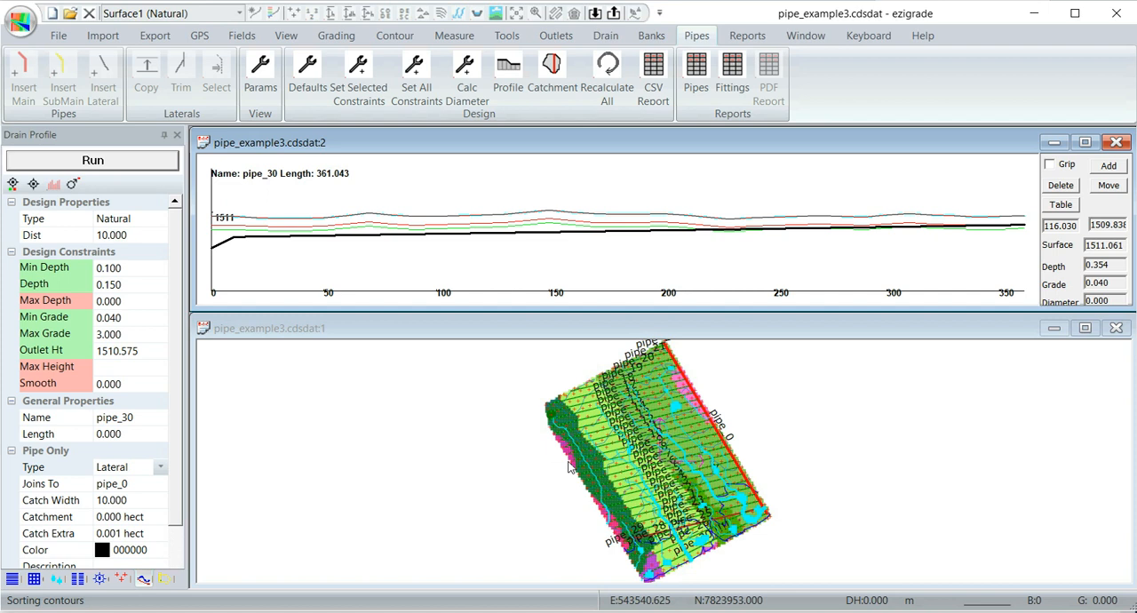
- Examine the pipe labels in the plan view for remaining design warnings across the recalculated network
{"action": "scroll", "coordinate": [569, 469], "scroll_direction": "down", "scroll_amount": 1}
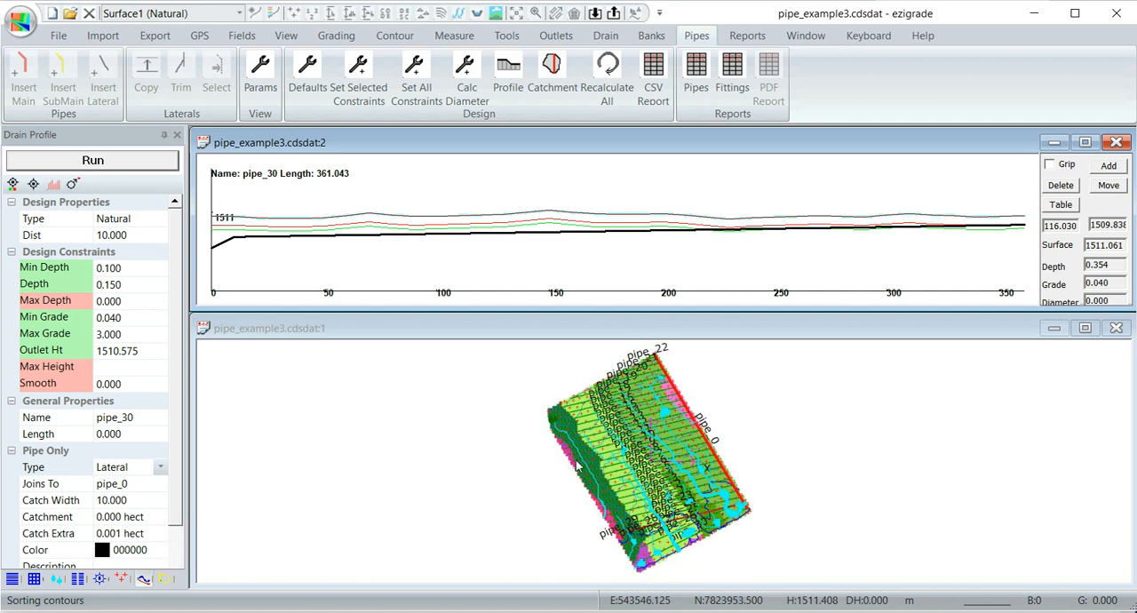
{"action": "scroll", "coordinate": [657, 458], "scroll_direction": "up", "scroll_amount": 1}
{"action": "scroll", "coordinate": [655, 457], "scroll_direction": "up", "scroll_amount": 1}
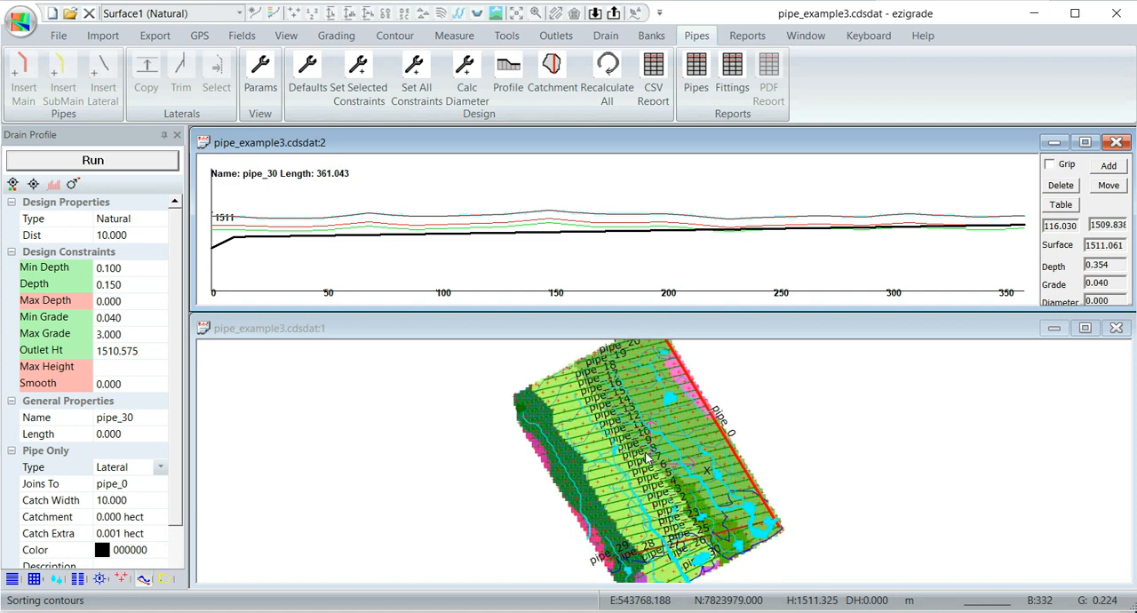
{"action": "scroll", "coordinate": [651, 460], "scroll_direction": "up", "scroll_amount": 1}
{"action": "left_click", "coordinate": [665, 527]}
{"action": "middle_click_drag", "start_coordinate": [663, 526], "coordinate": [671, 417]}
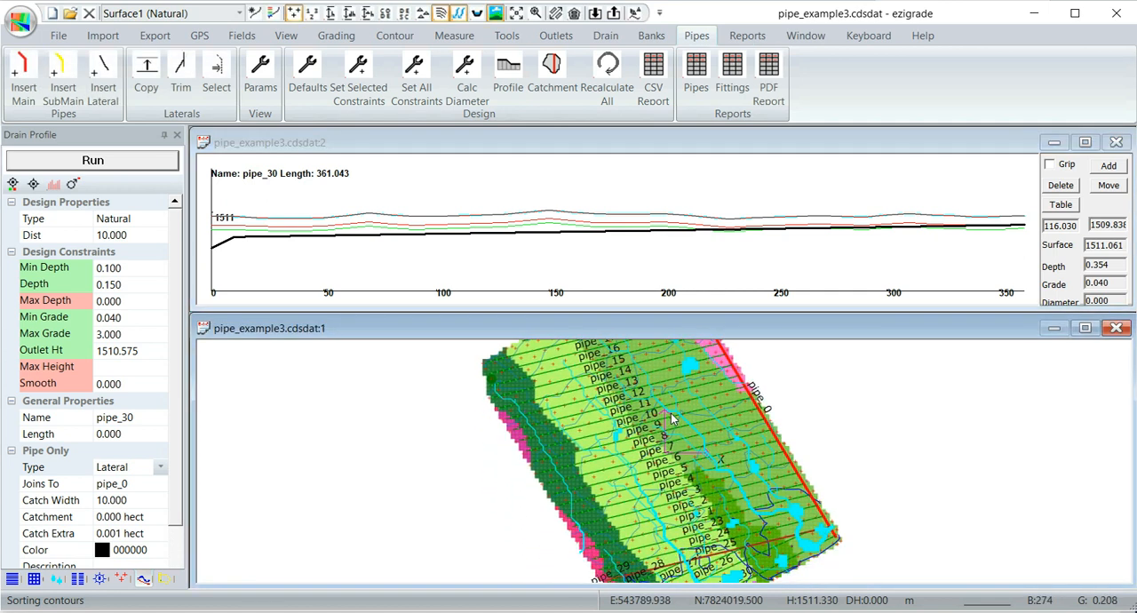
{"action": "middle_click_drag", "start_coordinate": [659, 503], "coordinate": [647, 415]}
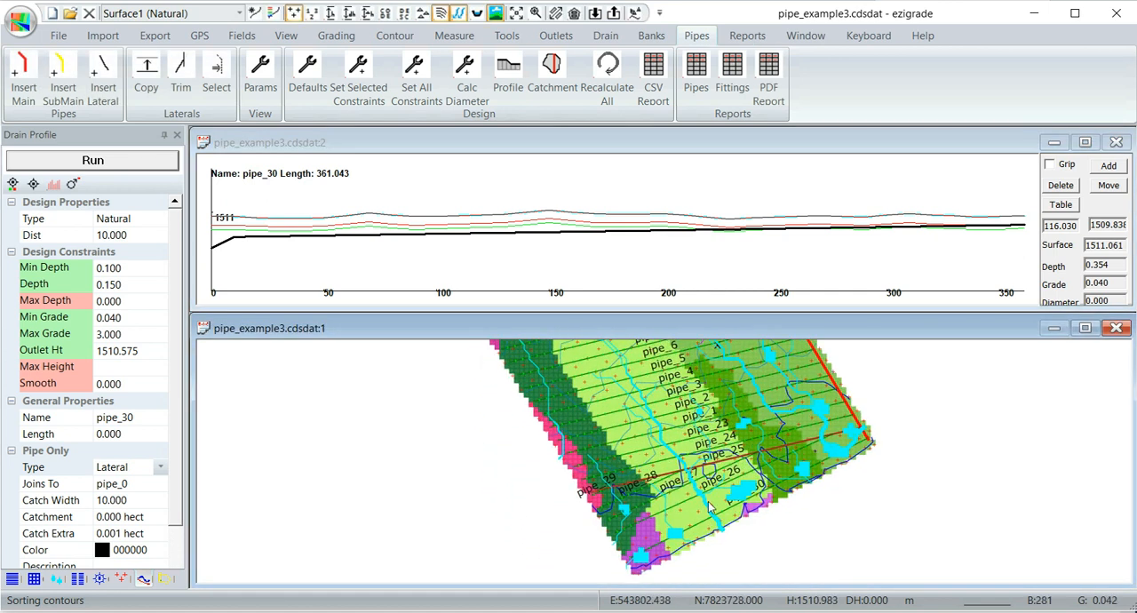
{"action": "scroll", "coordinate": [759, 504], "scroll_direction": "up", "scroll_amount": 1}
{"action": "scroll", "coordinate": [757, 494], "scroll_direction": "up", "scroll_amount": 1}
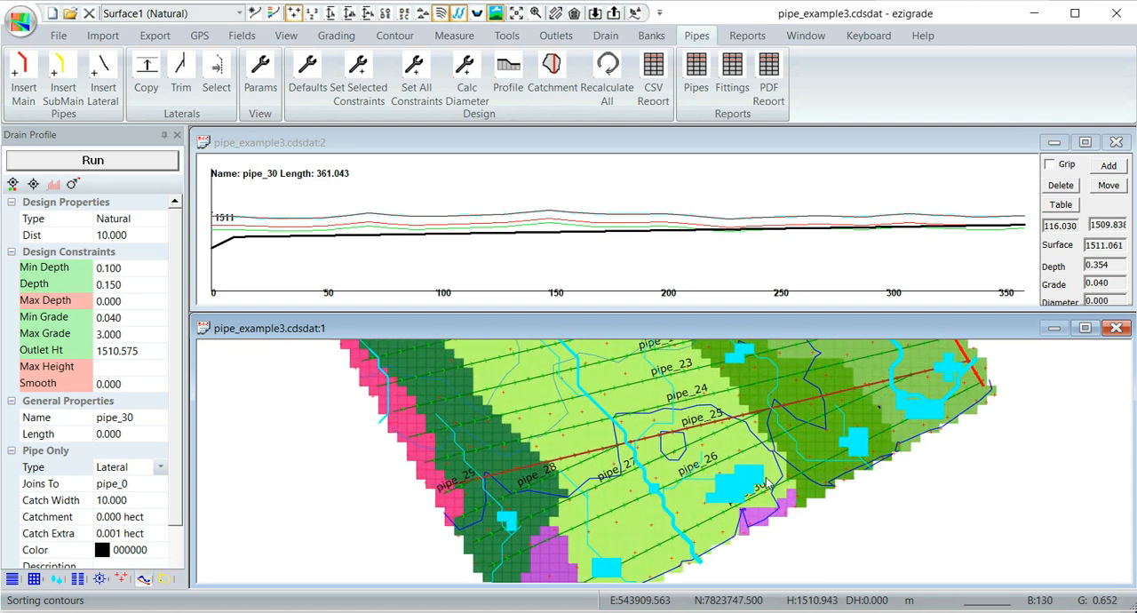
{"action": "scroll", "coordinate": [769, 484], "scroll_direction": "down", "scroll_amount": 1}
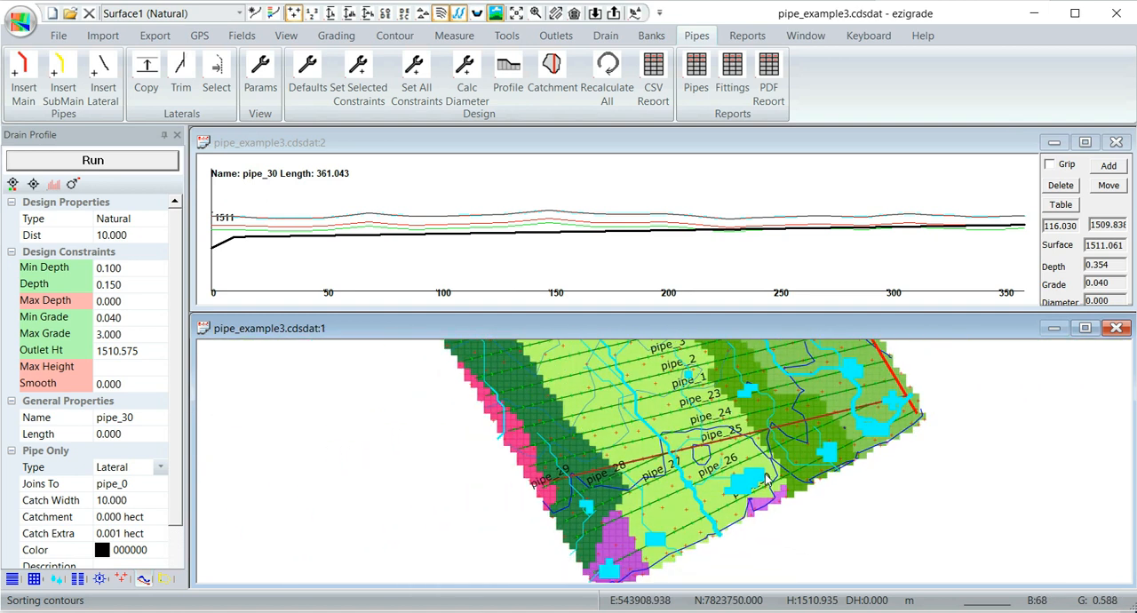
{"action": "scroll", "coordinate": [765, 473], "scroll_direction": "down", "scroll_amount": 1}
{"action": "middle_click_drag", "start_coordinate": [776, 372], "coordinate": [768, 475]}
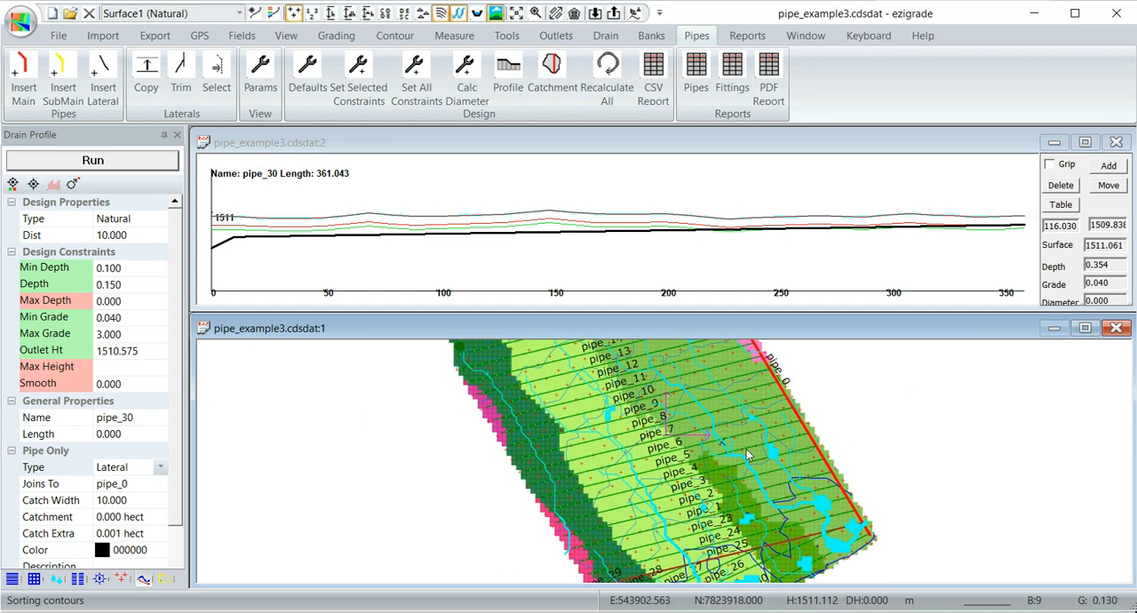
{"action": "scroll", "coordinate": [740, 429], "scroll_direction": "down", "scroll_amount": 1}
{"action": "middle_click_drag", "start_coordinate": [740, 428], "coordinate": [744, 485]}
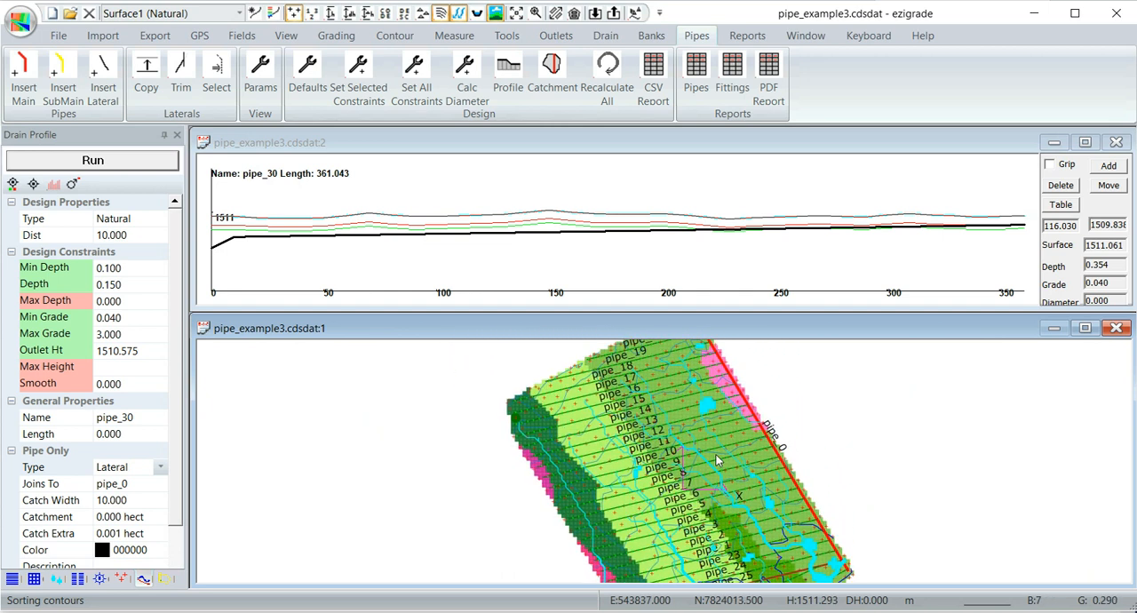
{"action": "scroll", "coordinate": [719, 459], "scroll_direction": "up", "scroll_amount": 2}
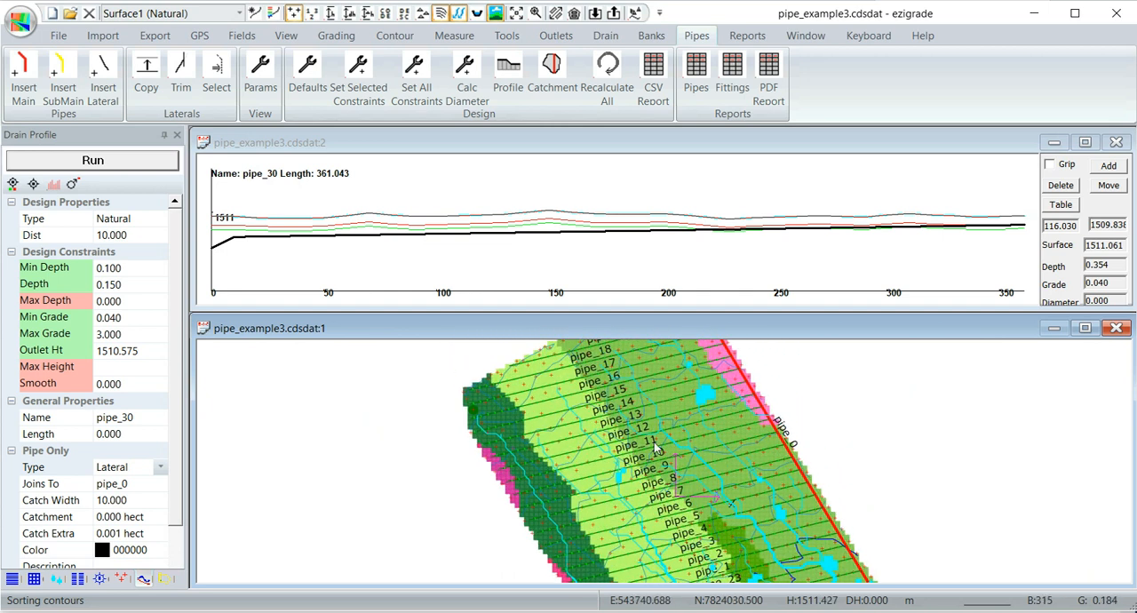
- Set the minimum depth and depth of lateral pipe_18 to 0.4 and run its design
{"action": "scroll", "coordinate": [650, 439], "scroll_direction": "up", "scroll_amount": 1}
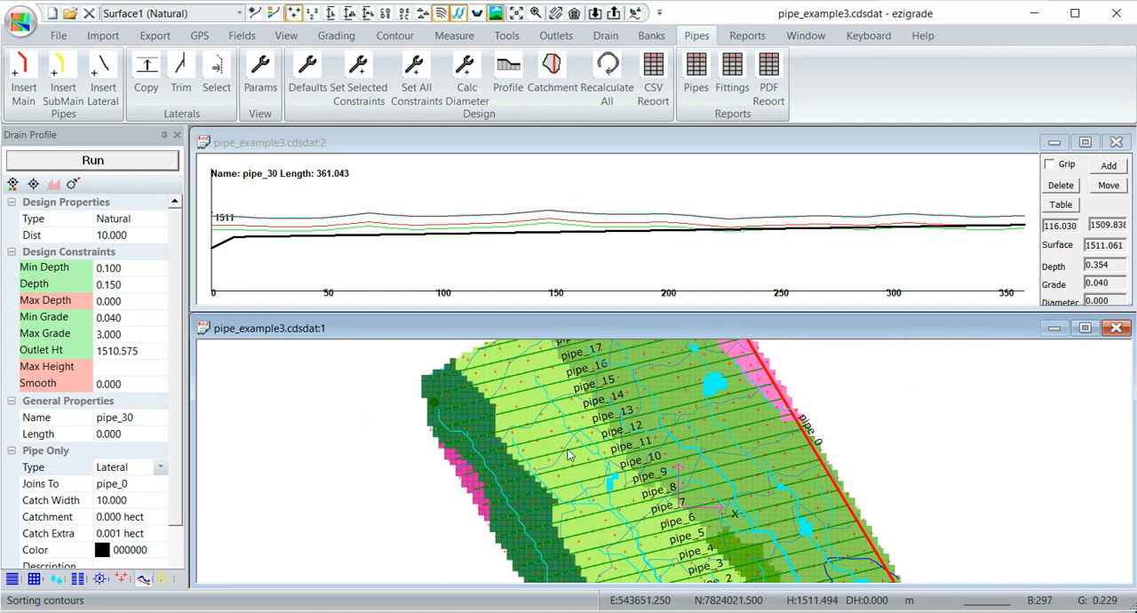
{"action": "scroll", "coordinate": [627, 442], "scroll_direction": "down", "scroll_amount": 1}
{"action": "scroll", "coordinate": [627, 444], "scroll_direction": "up", "scroll_amount": 1}
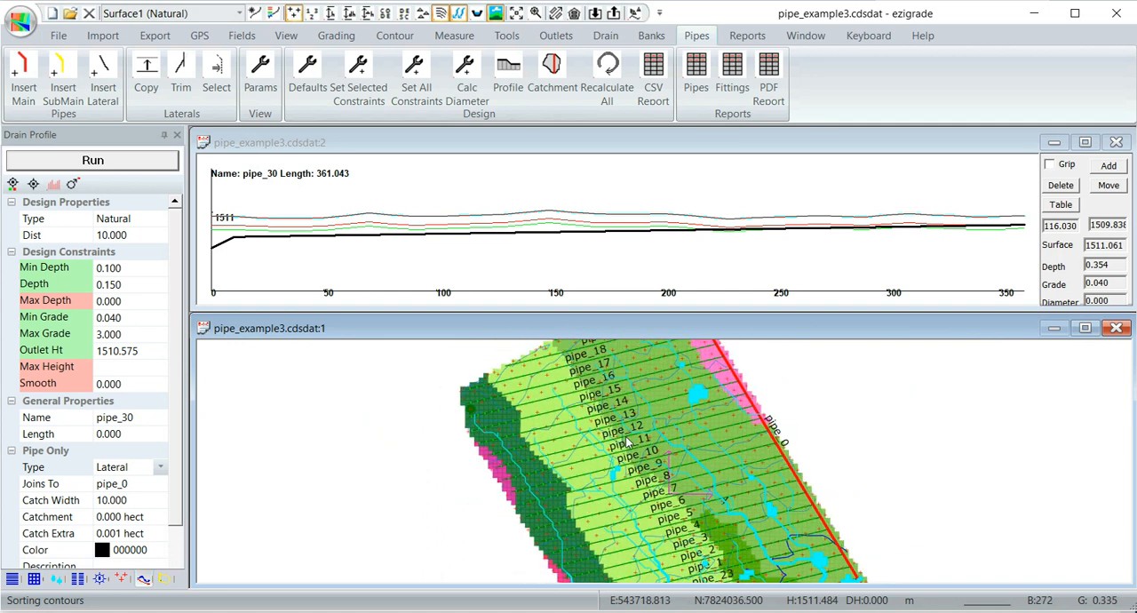
{"action": "middle_click_drag", "start_coordinate": [627, 447], "coordinate": [623, 489]}
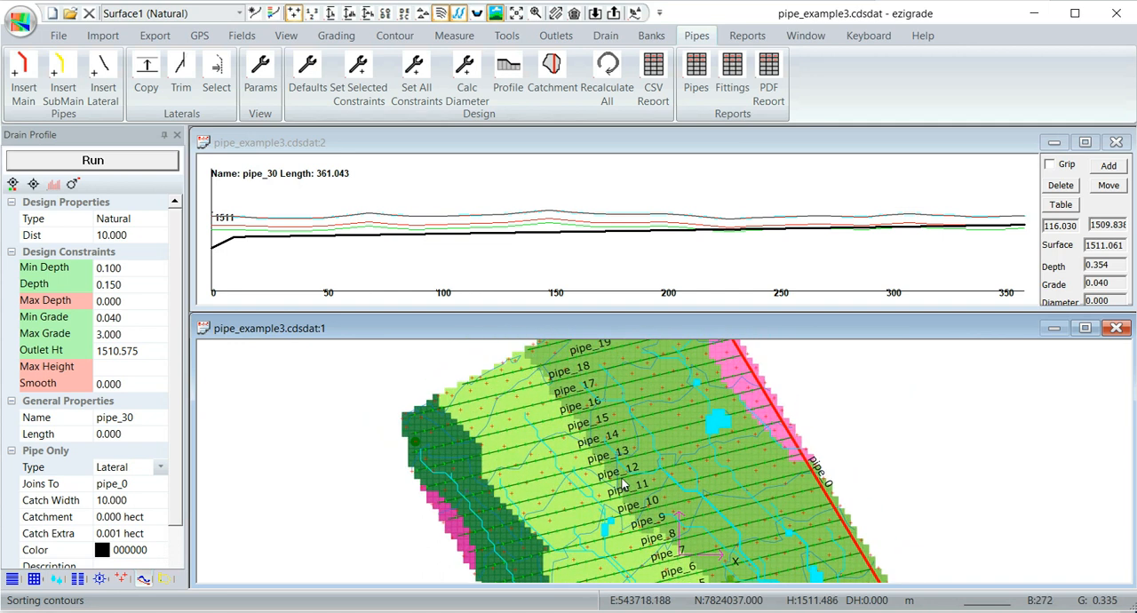
{"action": "left_click", "coordinate": [521, 395]}
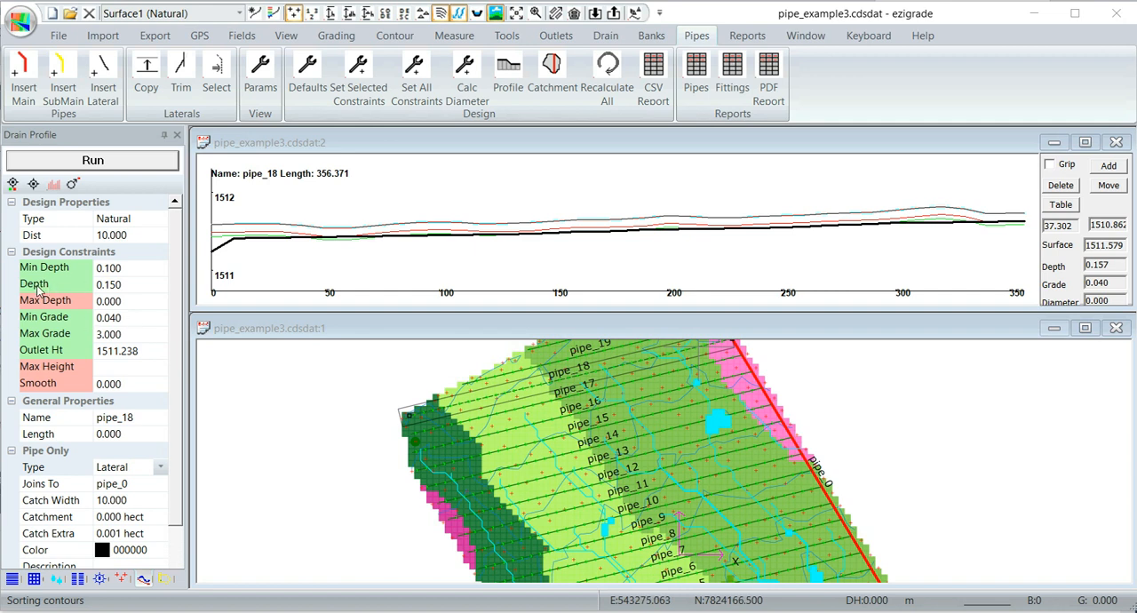
{"action": "left_click", "coordinate": [41, 286]}
{"action": "left_click", "coordinate": [42, 285]}
{"action": "left_click", "coordinate": [47, 270]}
{"action": "left_click", "coordinate": [128, 268]}
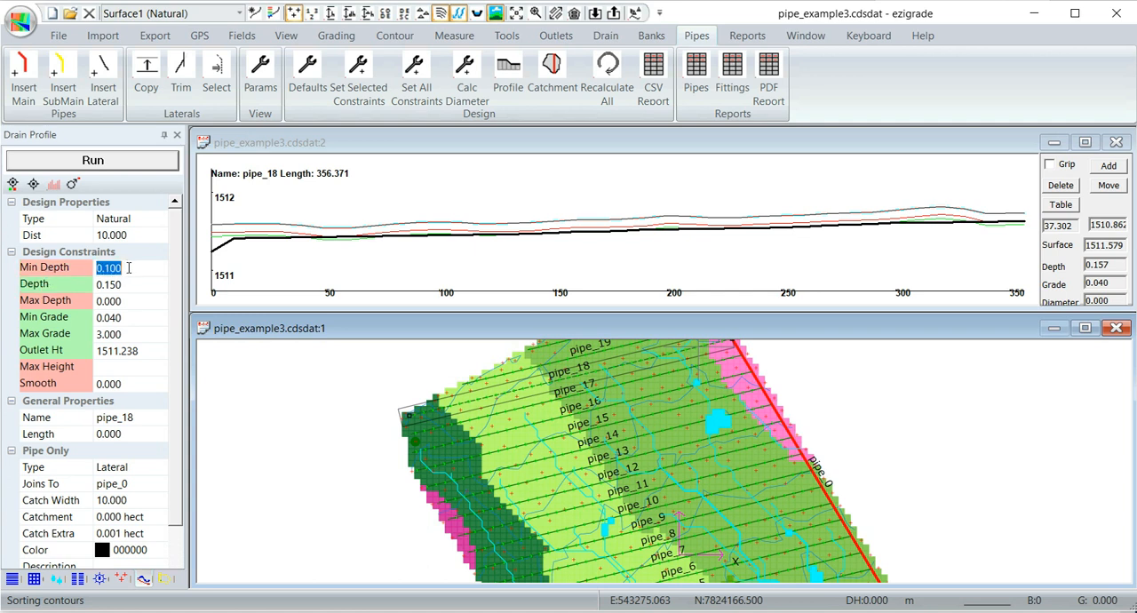
{"action": "type", "text": "0.4"}
{"action": "left_click", "coordinate": [106, 285]}
{"action": "type", "text": "0"}
{"action": "left_click", "coordinate": [125, 299]}
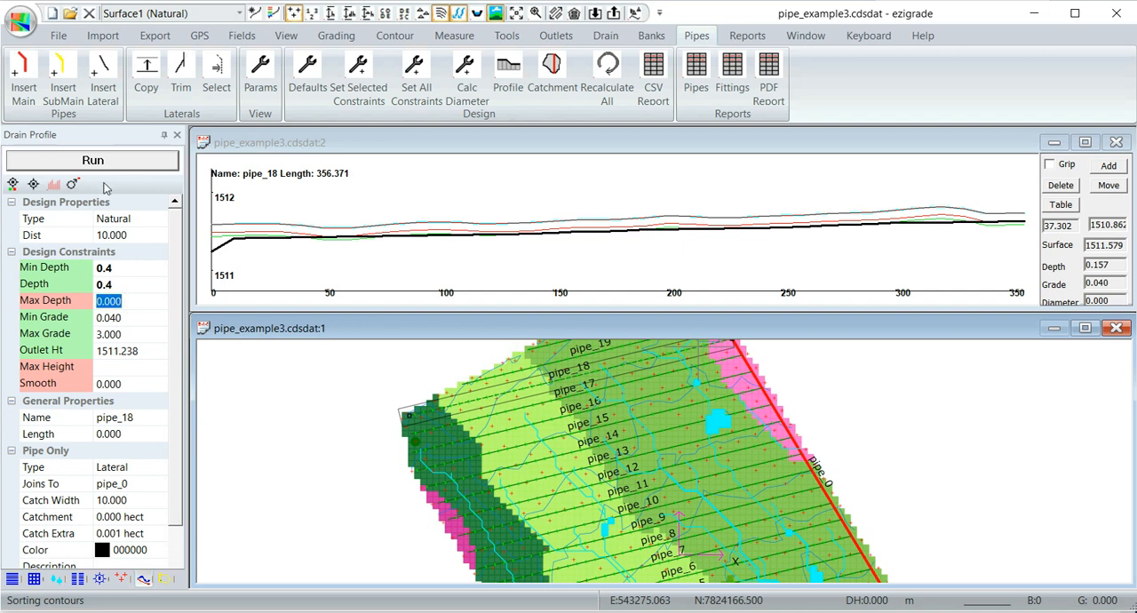
{"action": "left_click", "coordinate": [107, 164]}
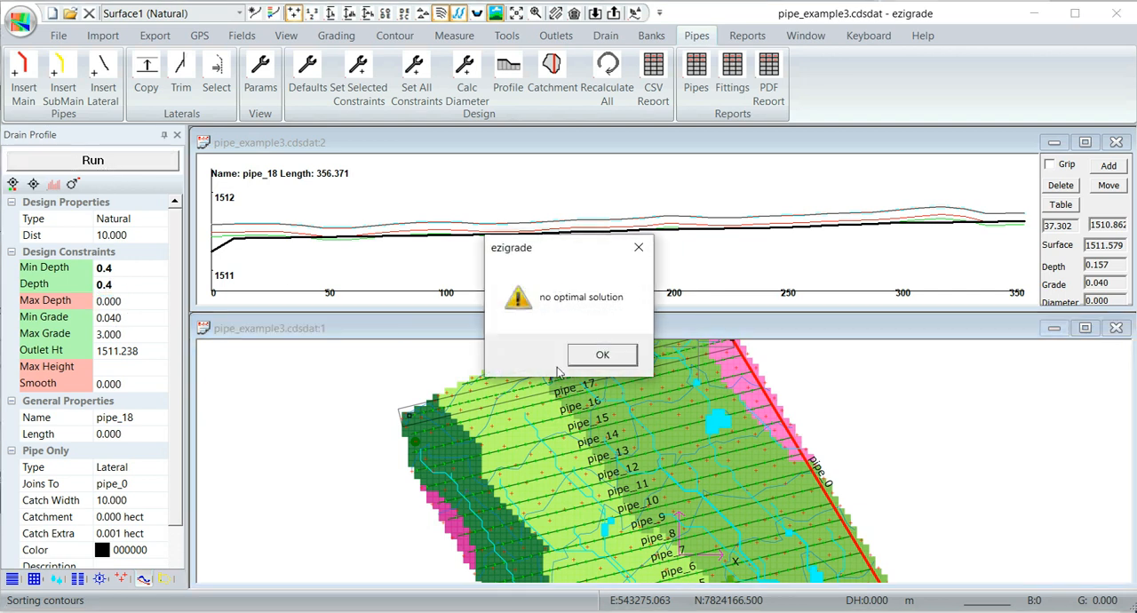
{"action": "left_click", "coordinate": [589, 358]}
- Reapply the default constraints to all pipes and rerun the design for pipe_18
{"action": "scroll", "coordinate": [586, 384], "scroll_direction": "up", "scroll_amount": 2}
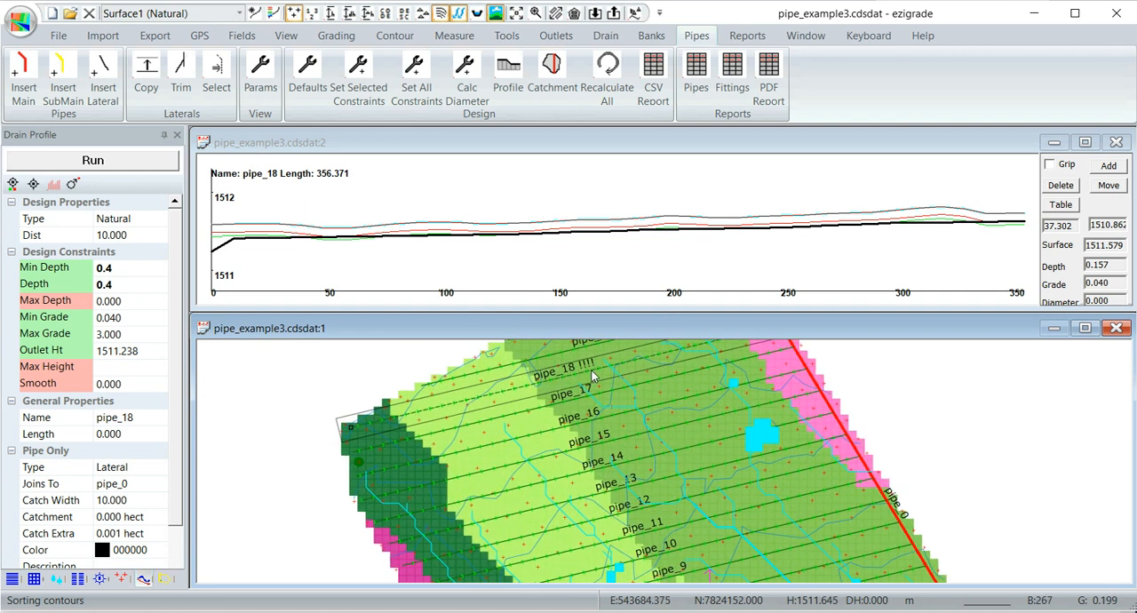
{"action": "scroll", "coordinate": [578, 379], "scroll_direction": "up", "scroll_amount": 1}
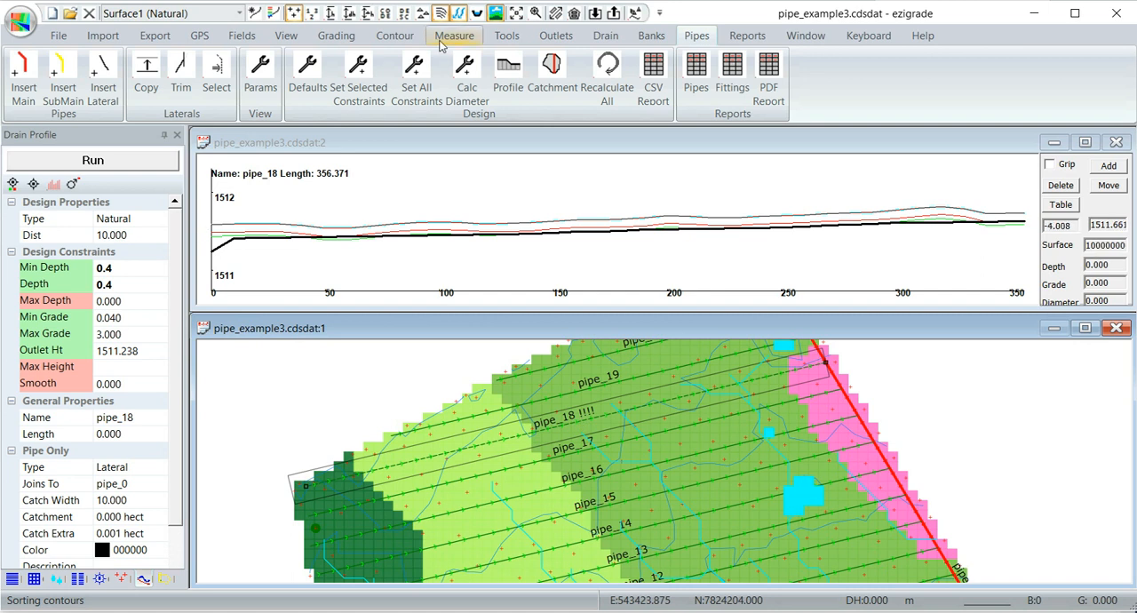
{"action": "left_click", "coordinate": [410, 67]}
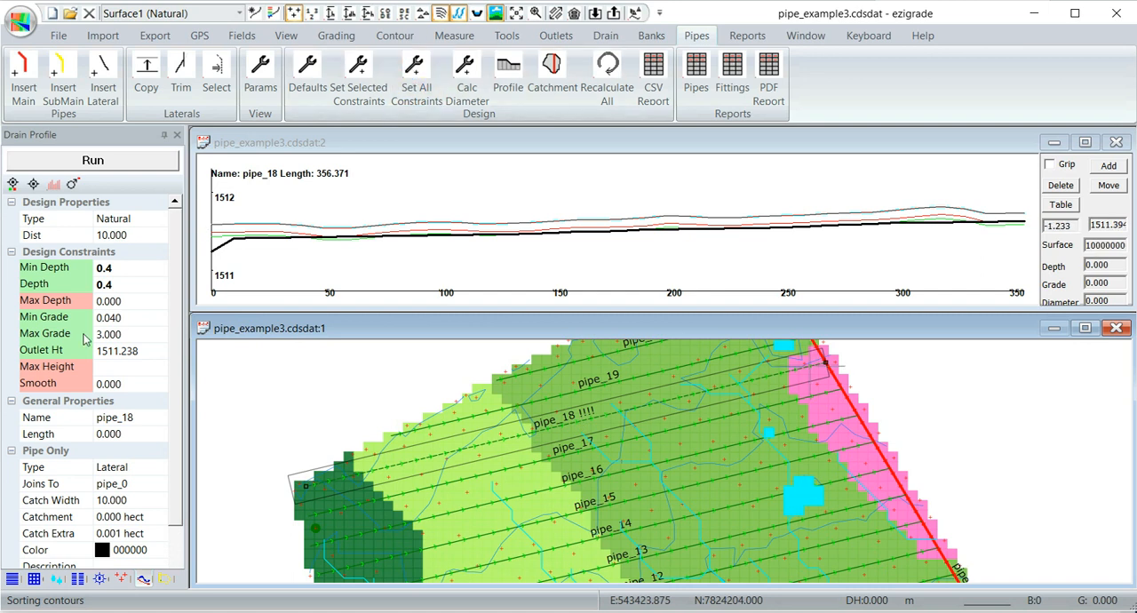
{"action": "left_click", "coordinate": [496, 416]}
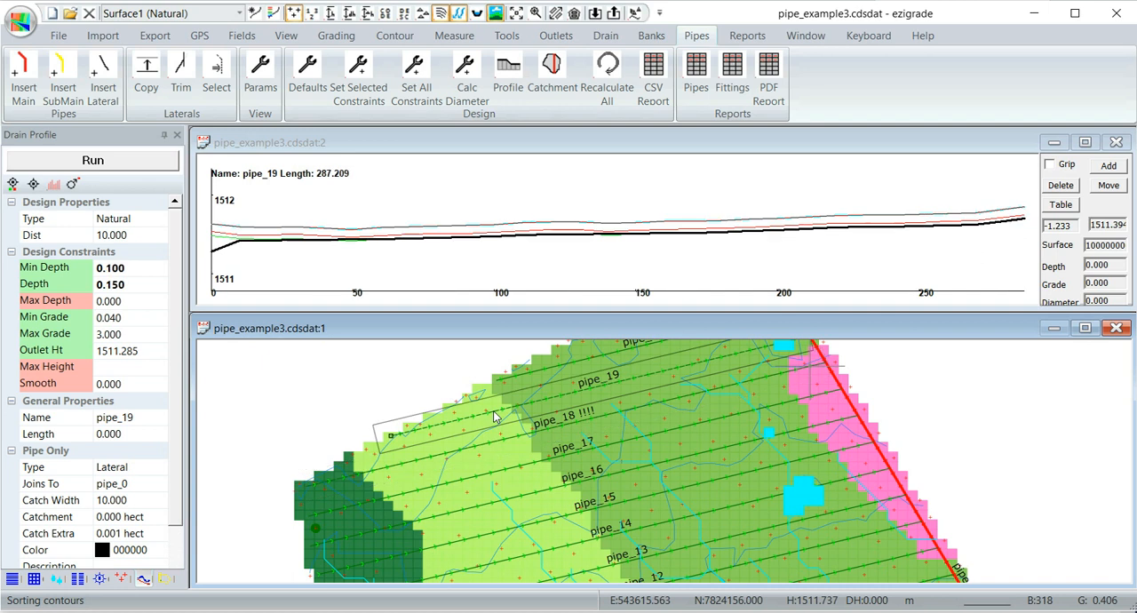
{"action": "left_click", "coordinate": [554, 430]}
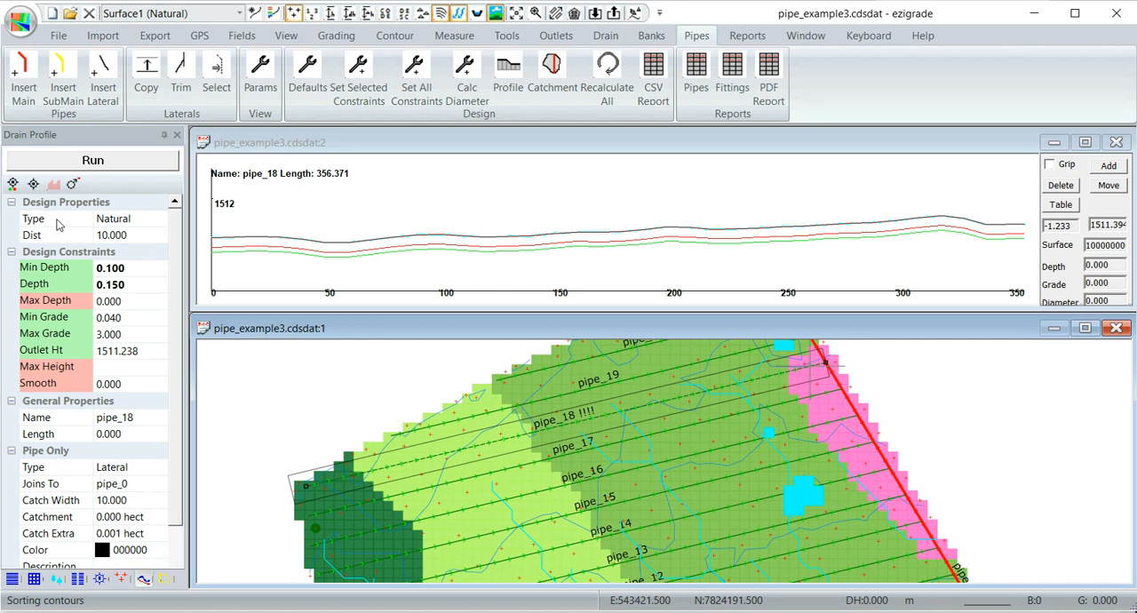
{"action": "left_click", "coordinate": [75, 162]}
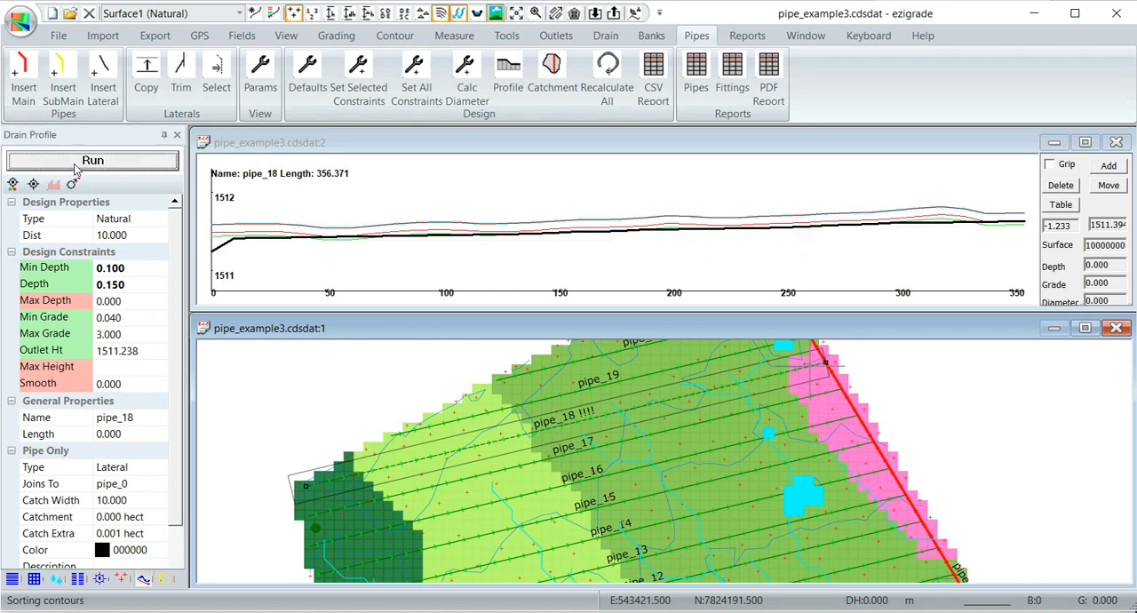
{"action": "left_click", "coordinate": [556, 437]}
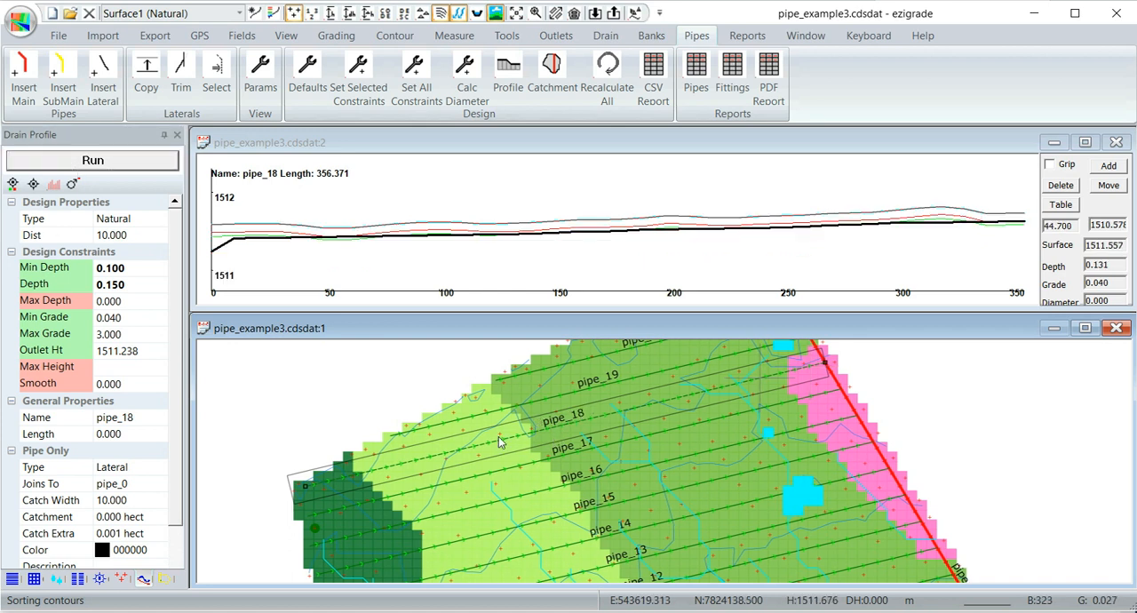
- Examine the lateral labels around pipe_18 for remaining design warnings and display the available export formats
{"action": "scroll", "coordinate": [540, 433], "scroll_direction": "up", "scroll_amount": 1}
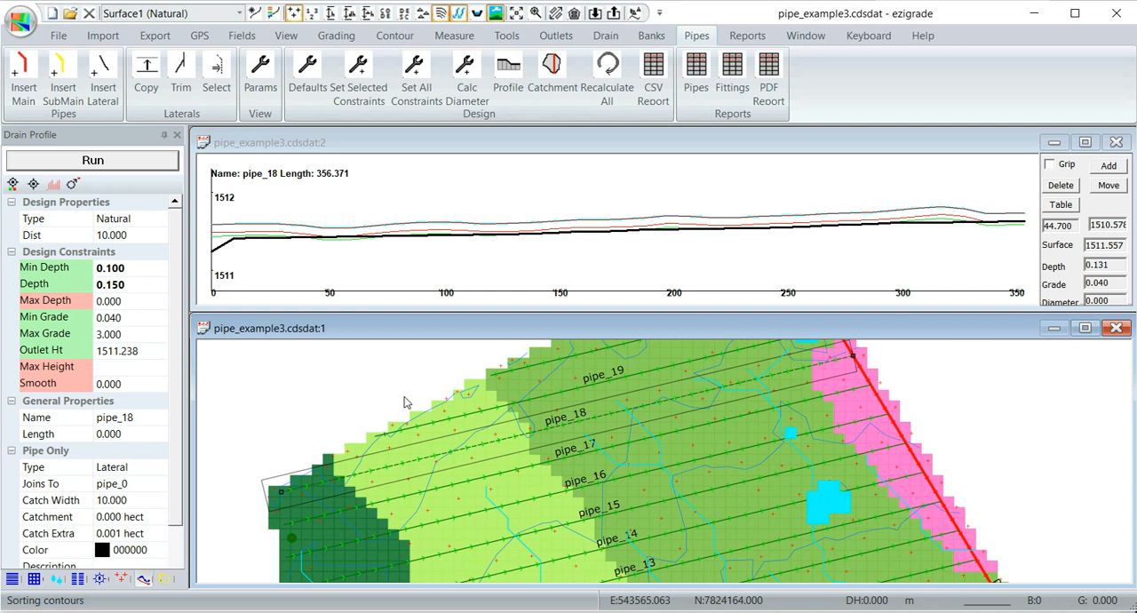
{"action": "scroll", "coordinate": [495, 450], "scroll_direction": "down", "scroll_amount": 2}
{"action": "scroll", "coordinate": [495, 451], "scroll_direction": "up", "scroll_amount": 1}
{"action": "middle_click_drag", "start_coordinate": [532, 469], "coordinate": [548, 425]}
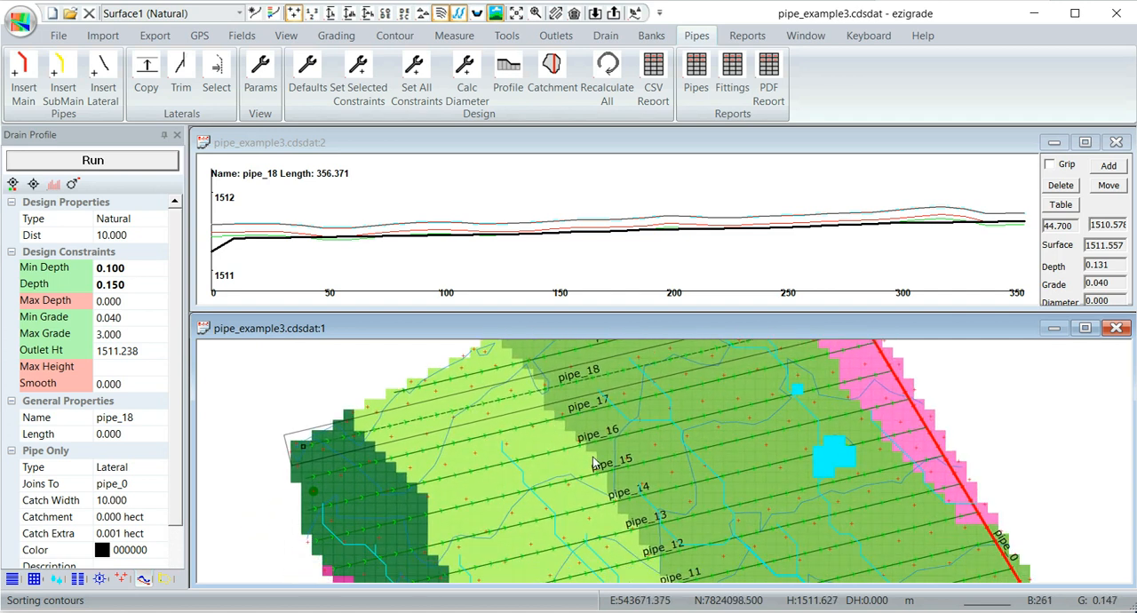
{"action": "scroll", "coordinate": [571, 449], "scroll_direction": "down", "scroll_amount": 1}
{"action": "scroll", "coordinate": [572, 448], "scroll_direction": "up", "scroll_amount": 3}
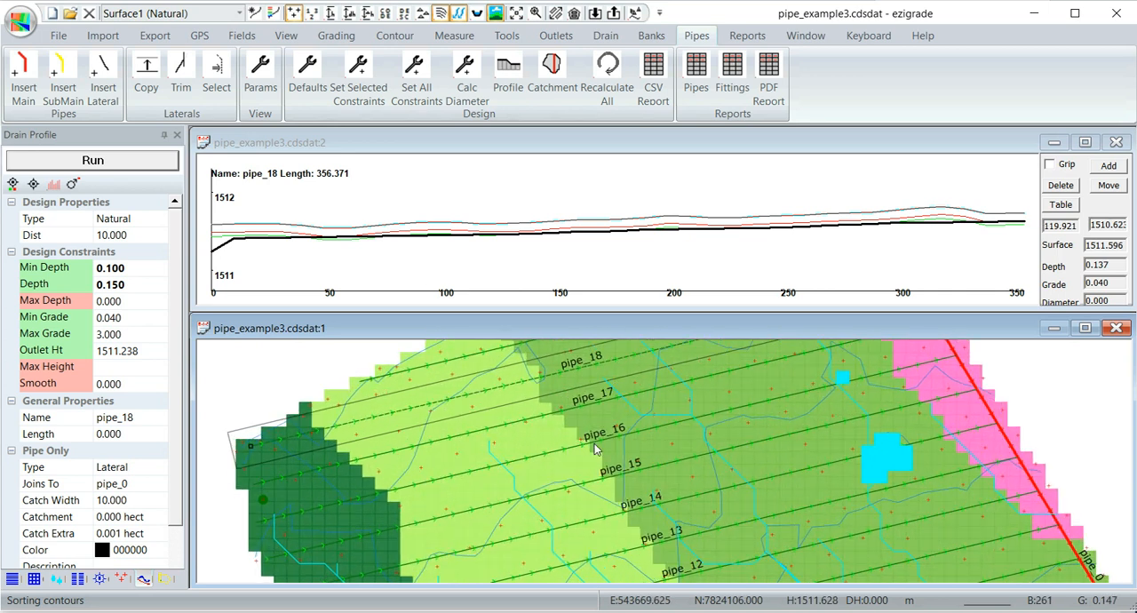
{"action": "scroll", "coordinate": [595, 449], "scroll_direction": "down", "scroll_amount": 3}
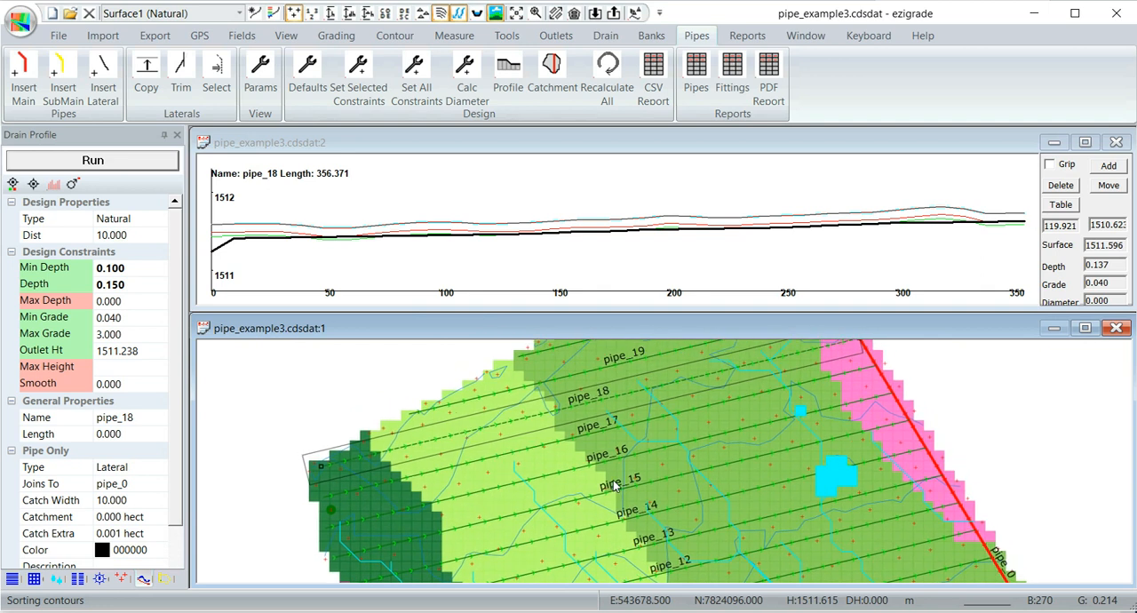
{"action": "middle_click_drag", "start_coordinate": [613, 481], "coordinate": [610, 502]}
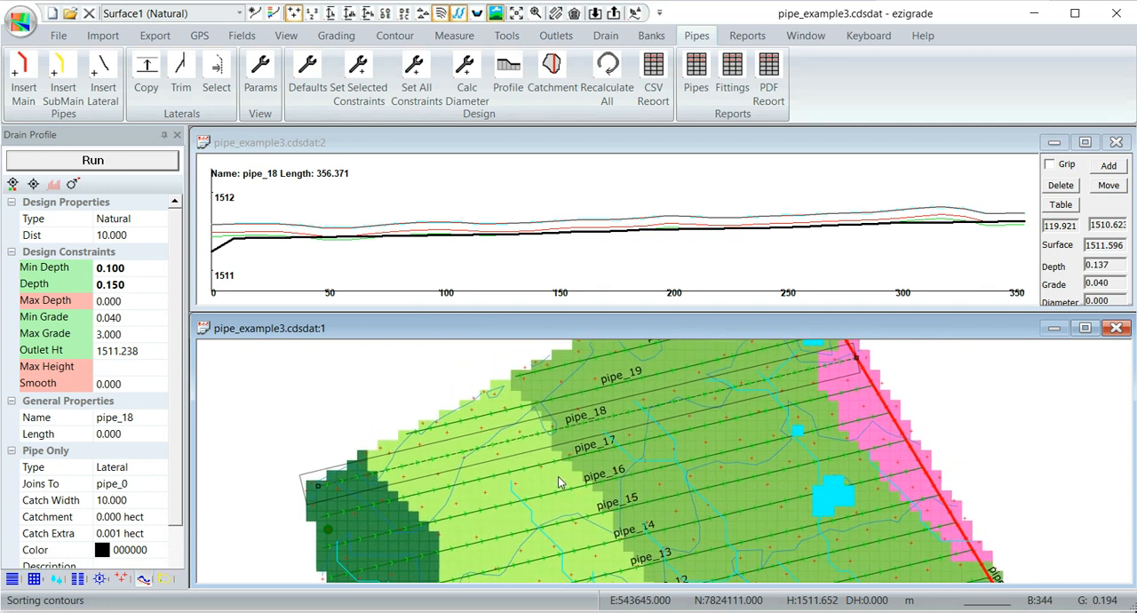
{"action": "left_click", "coordinate": [151, 37]}
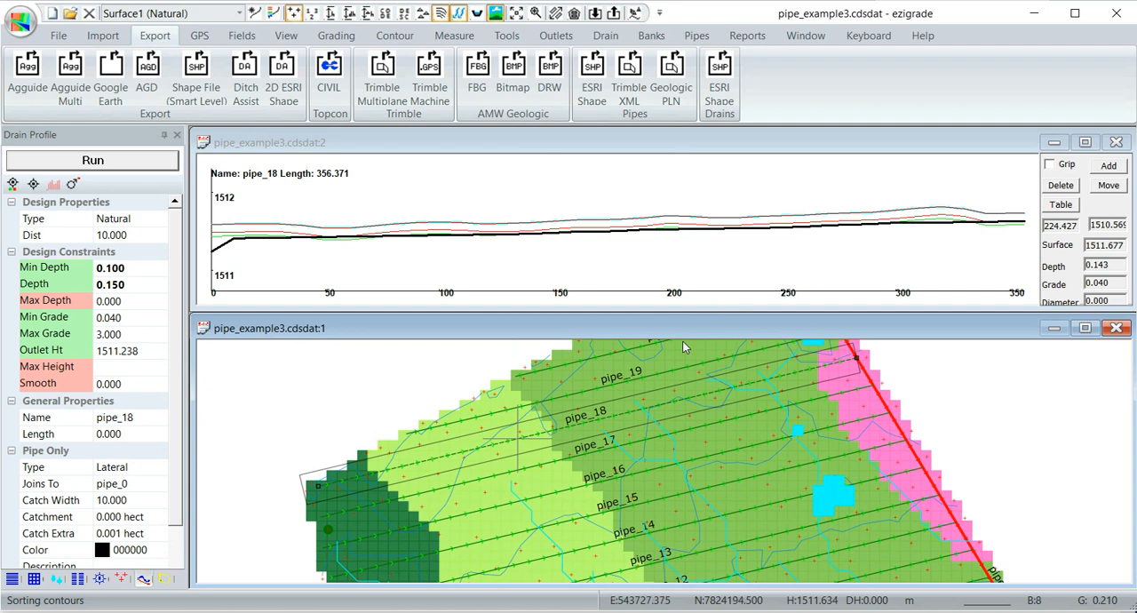
- Reduce the height of the profile window and extend the plan view window up to it
{"action": "scroll", "coordinate": [741, 395], "scroll_direction": "down", "scroll_amount": 2}
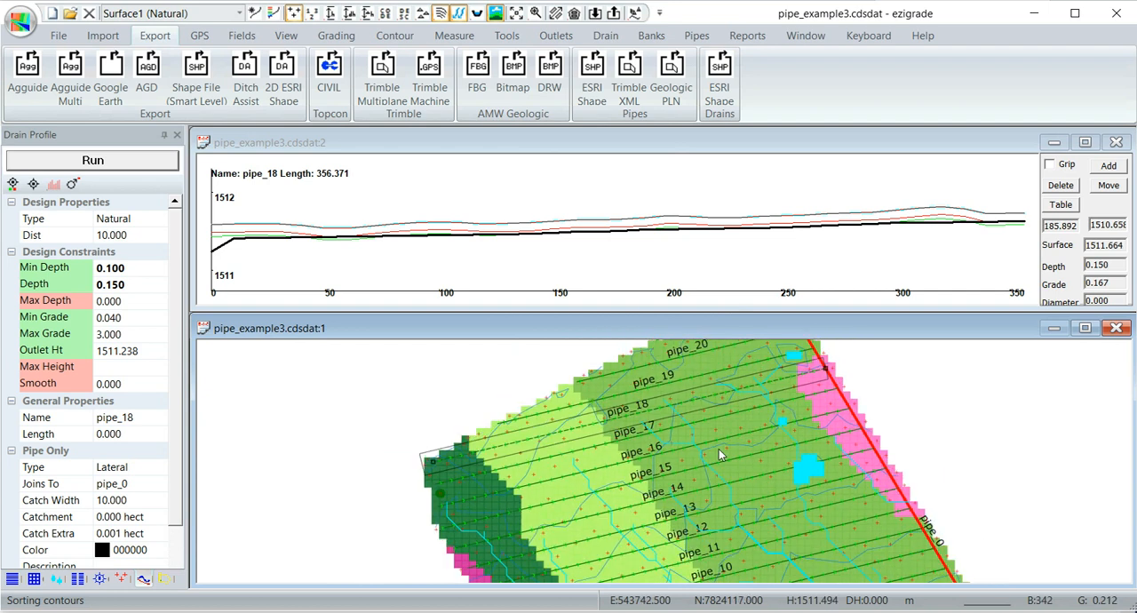
{"action": "middle_click_drag", "start_coordinate": [719, 454], "coordinate": [645, 416]}
{"action": "scroll", "coordinate": [673, 448], "scroll_direction": "down", "scroll_amount": 2}
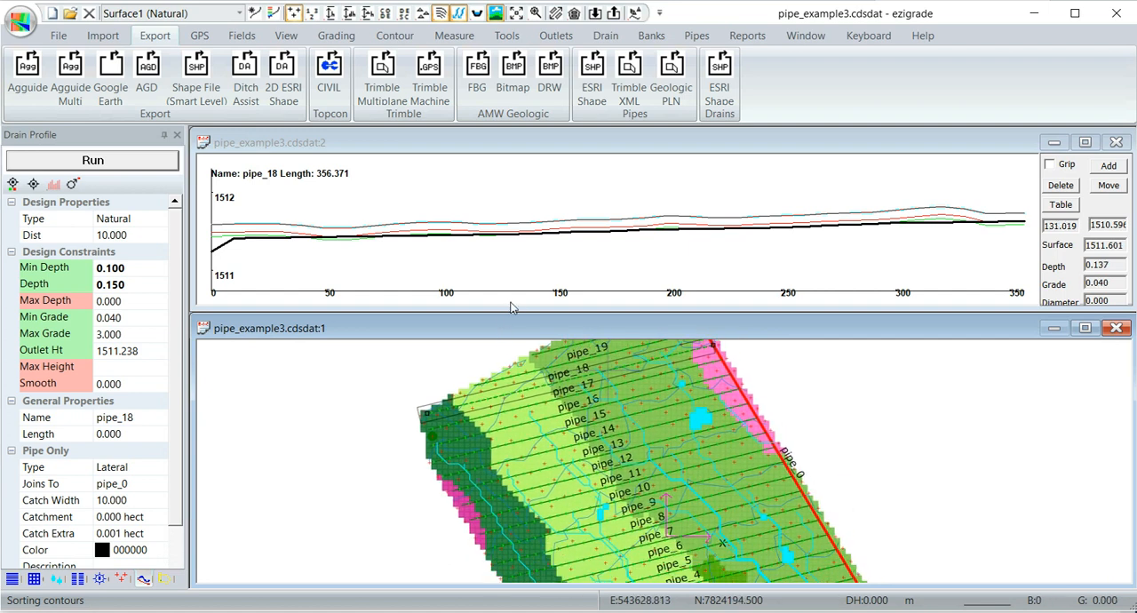
{"action": "left_click_drag", "start_coordinate": [513, 308], "coordinate": [521, 296]}
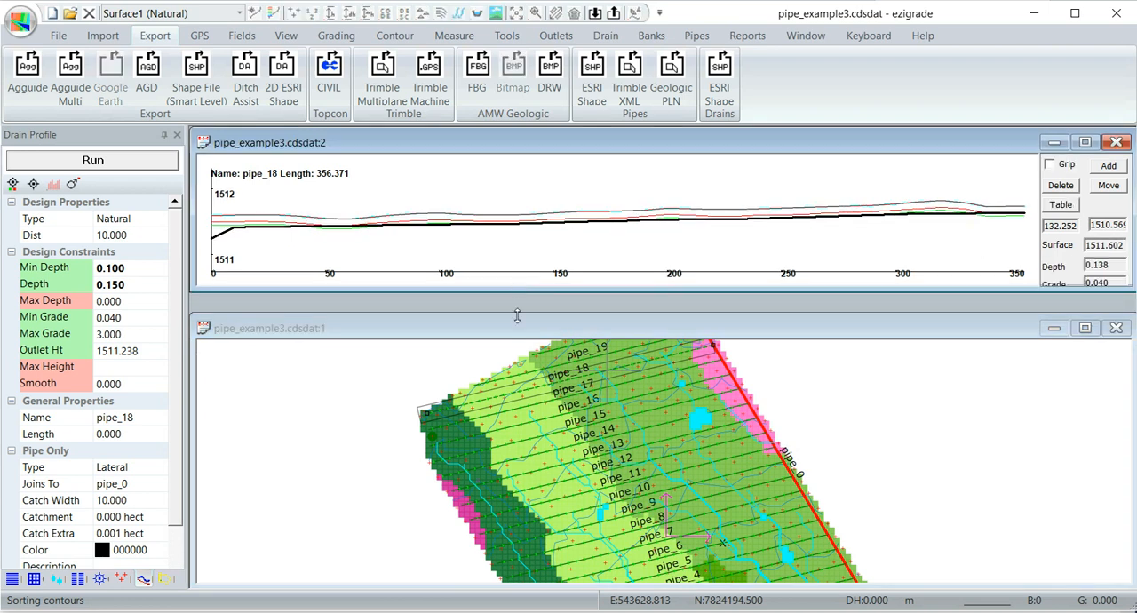
{"action": "scroll", "coordinate": [649, 424], "scroll_direction": "up", "scroll_amount": 3}
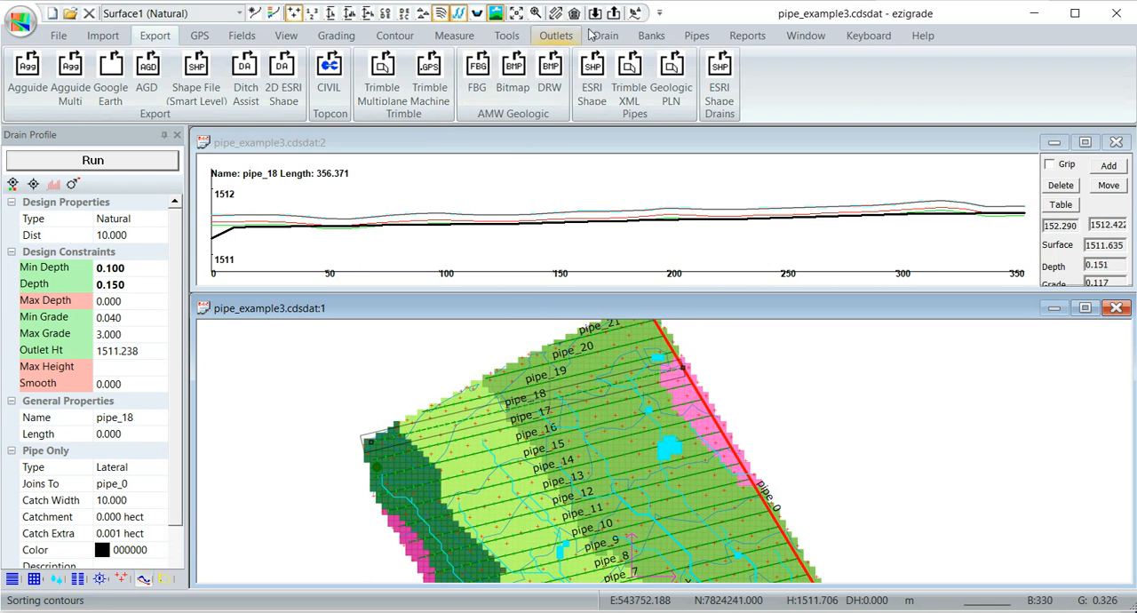
- Turn on the pipe catchment display for pipe_18 and select pipe_19 to show its catchment
{"action": "left_click", "coordinate": [694, 37]}
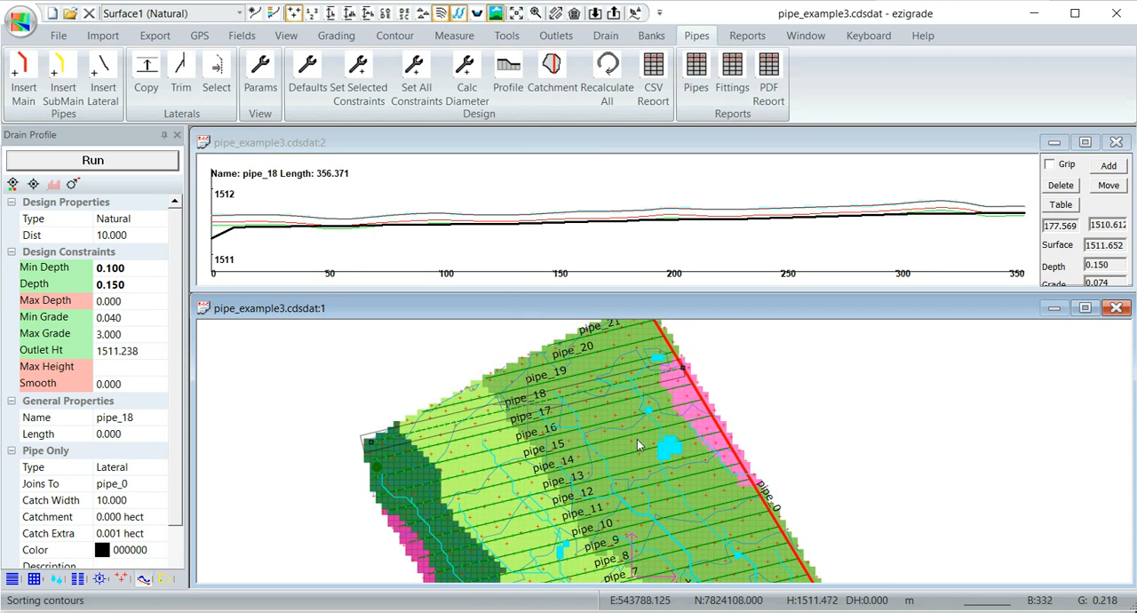
{"action": "middle_click_drag", "start_coordinate": [638, 440], "coordinate": [656, 491]}
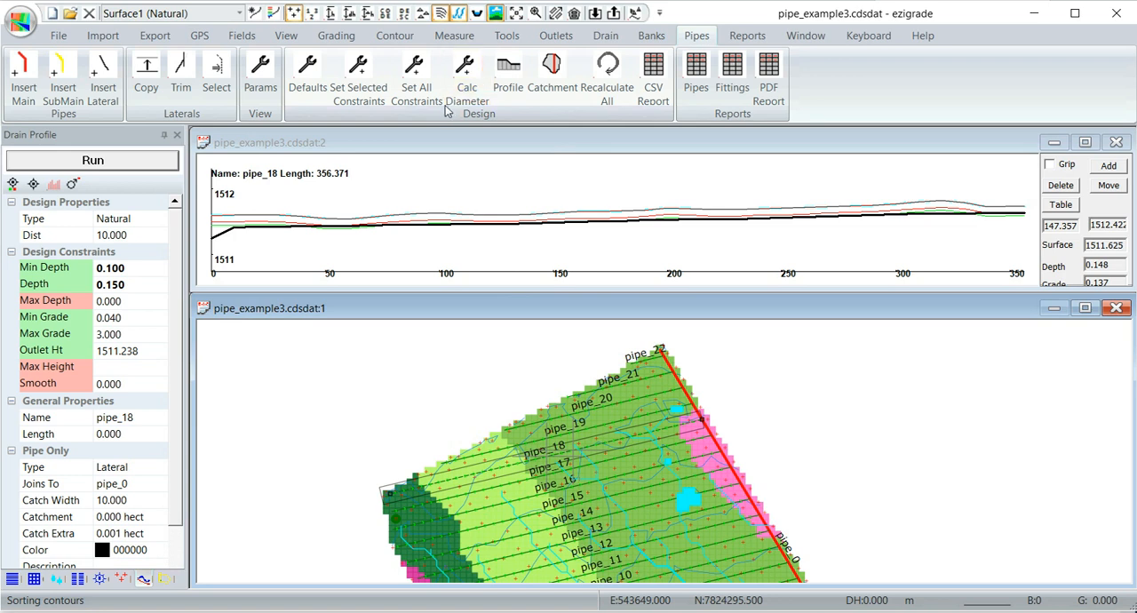
{"action": "left_click", "coordinate": [551, 73]}
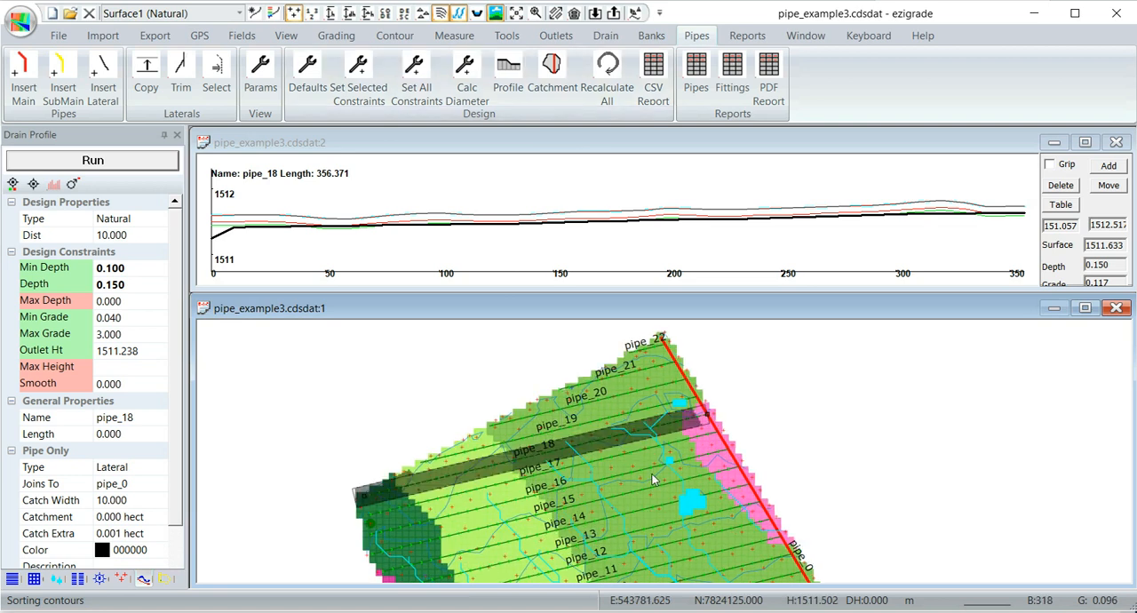
{"action": "left_click", "coordinate": [591, 432]}
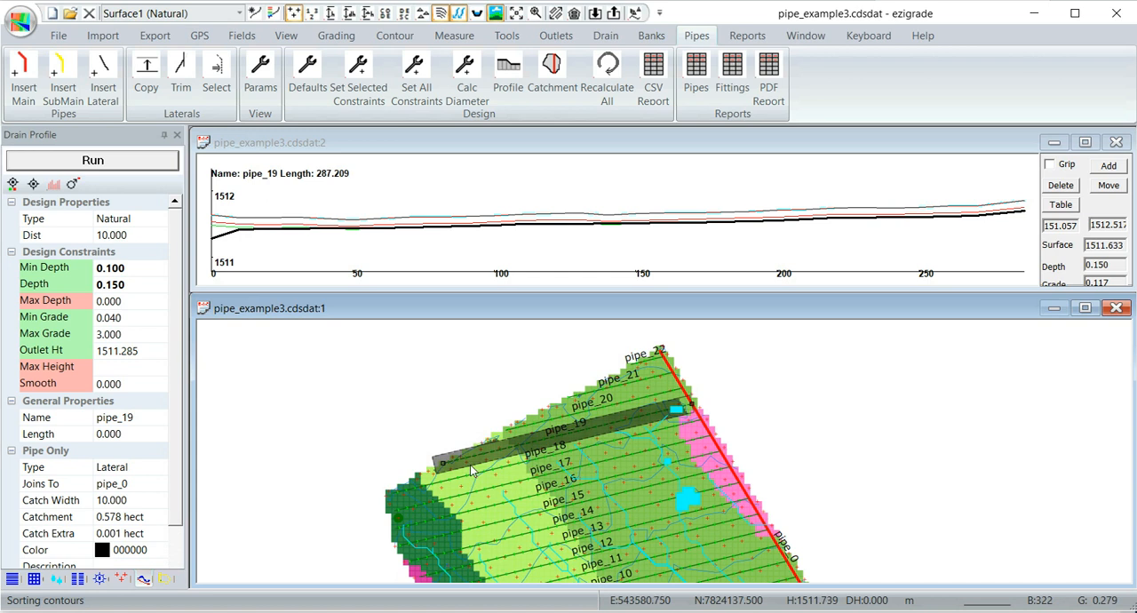
- Select sub-main pipe_25 near the southern field boundary to show its catchment and profile
{"action": "scroll", "coordinate": [640, 502], "scroll_direction": "down", "scroll_amount": 3}
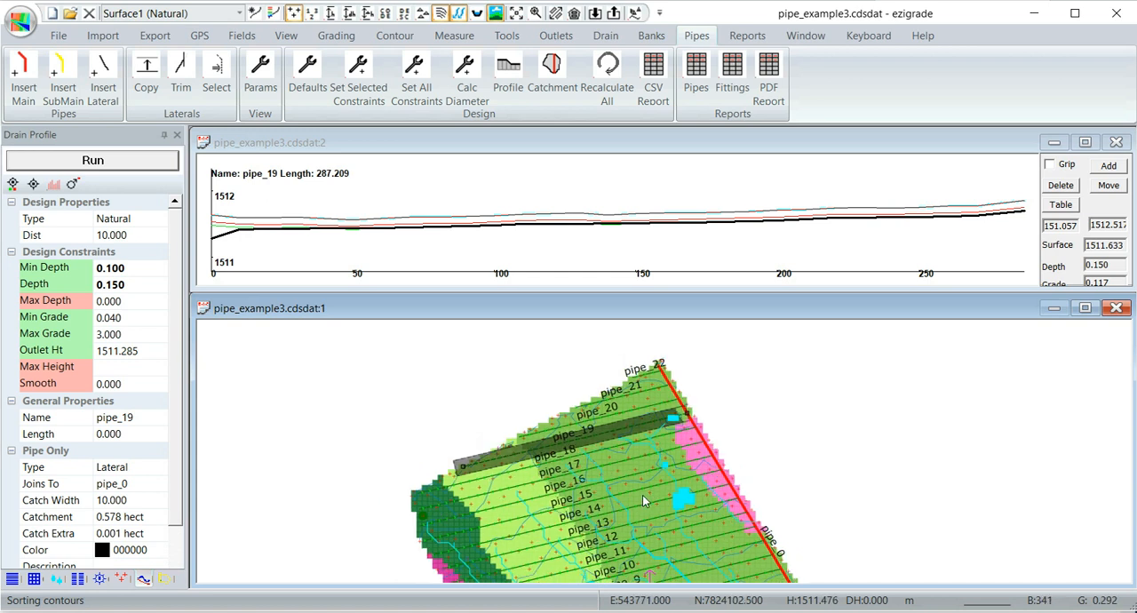
{"action": "middle_click_drag", "start_coordinate": [634, 509], "coordinate": [595, 419]}
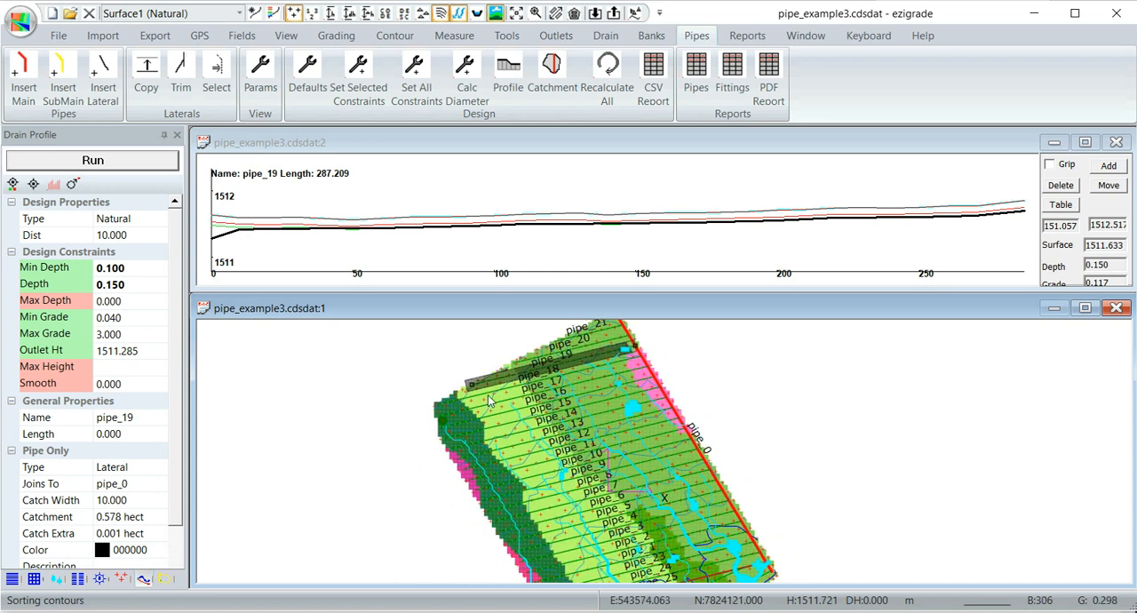
{"action": "middle_click_drag", "start_coordinate": [635, 498], "coordinate": [627, 392]}
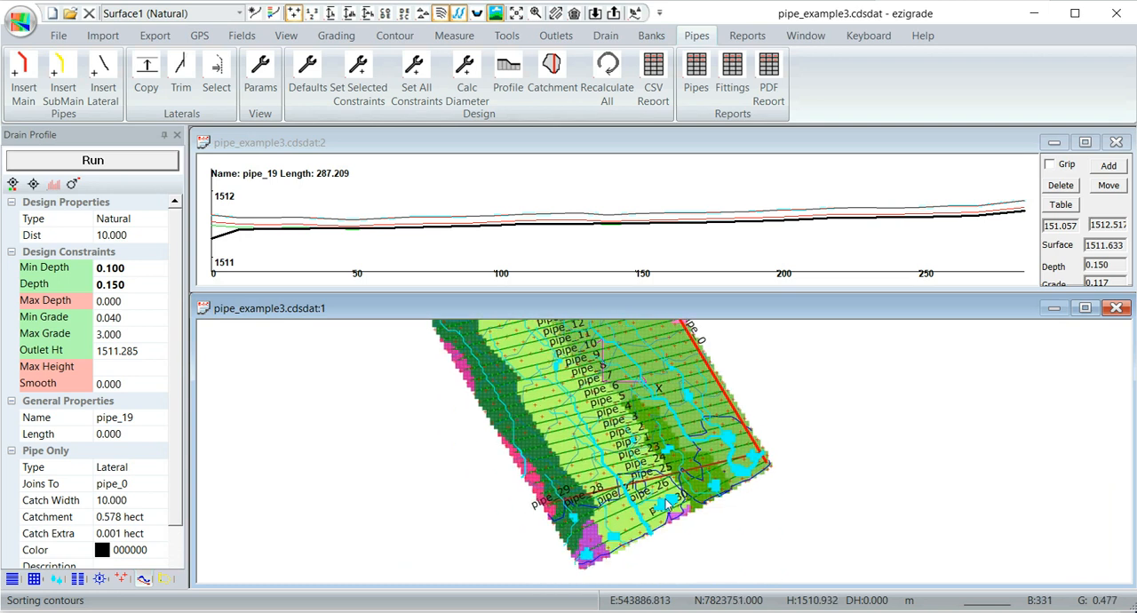
{"action": "scroll", "coordinate": [632, 482], "scroll_direction": "up", "scroll_amount": 3}
{"action": "left_click", "coordinate": [542, 502]}
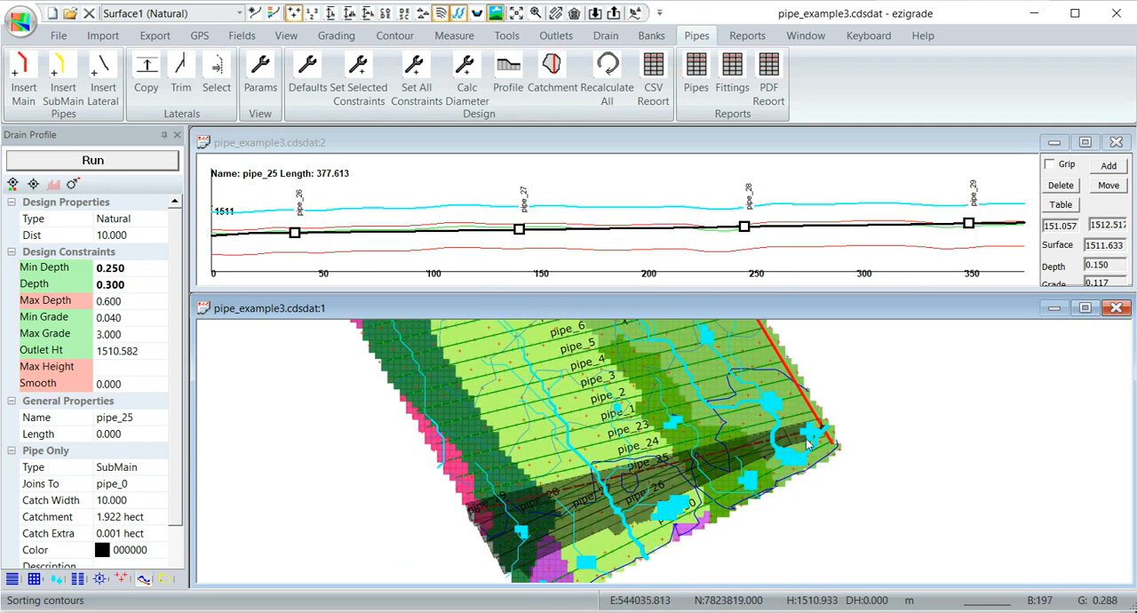
- Calculate and set the diameters of all pipes with a drainage coefficient of 9 mm/24
{"action": "scroll", "coordinate": [600, 487], "scroll_direction": "down", "scroll_amount": 3}
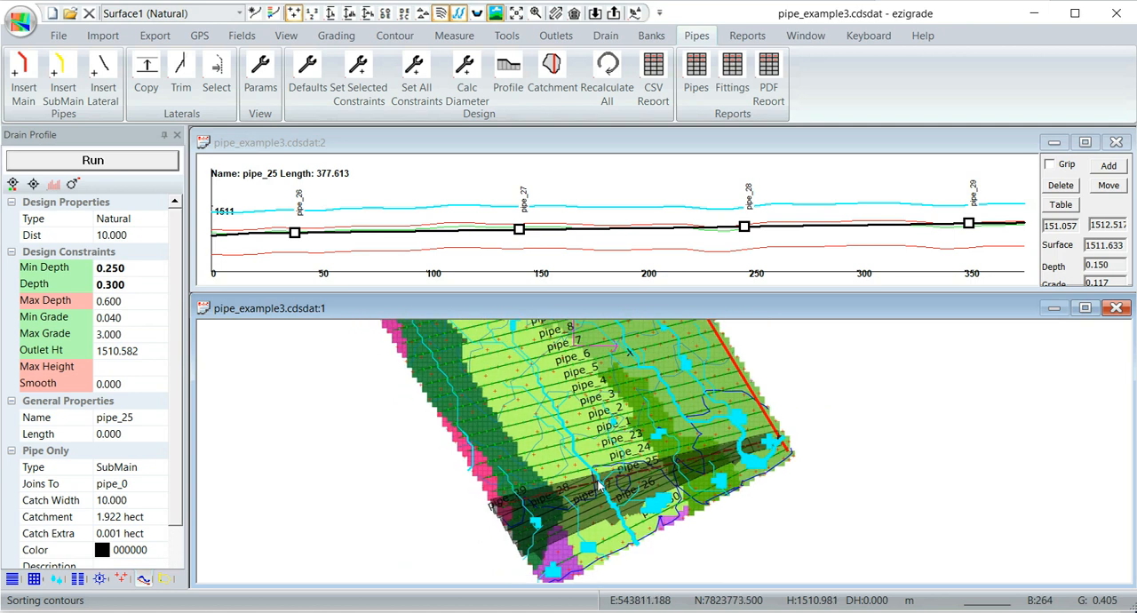
{"action": "scroll", "coordinate": [655, 460], "scroll_direction": "down", "scroll_amount": 2}
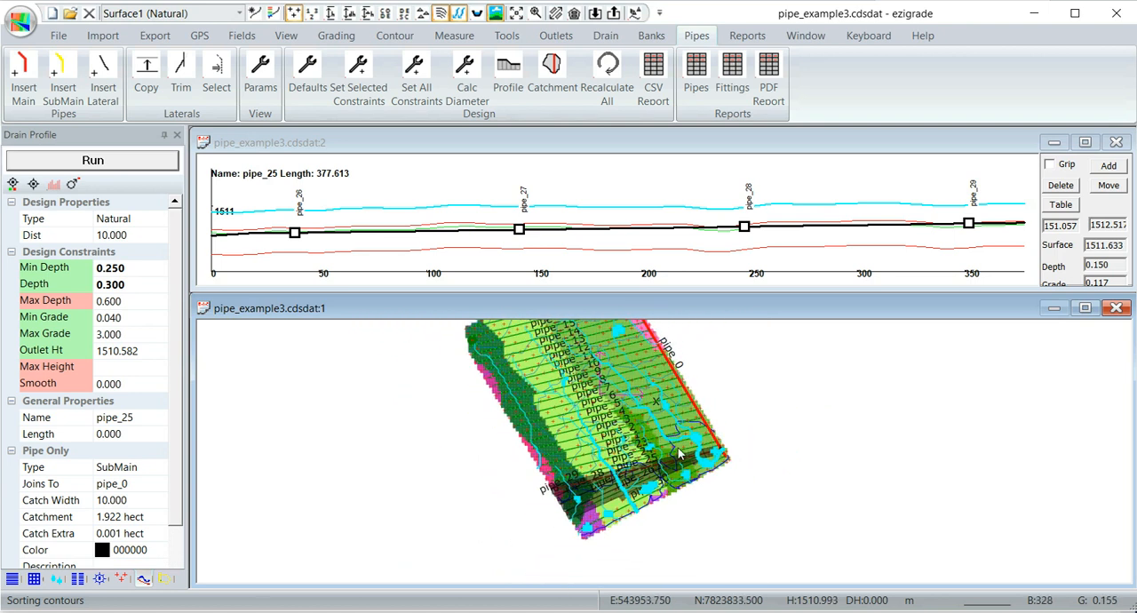
{"action": "scroll", "coordinate": [654, 459], "scroll_direction": "up", "scroll_amount": 1}
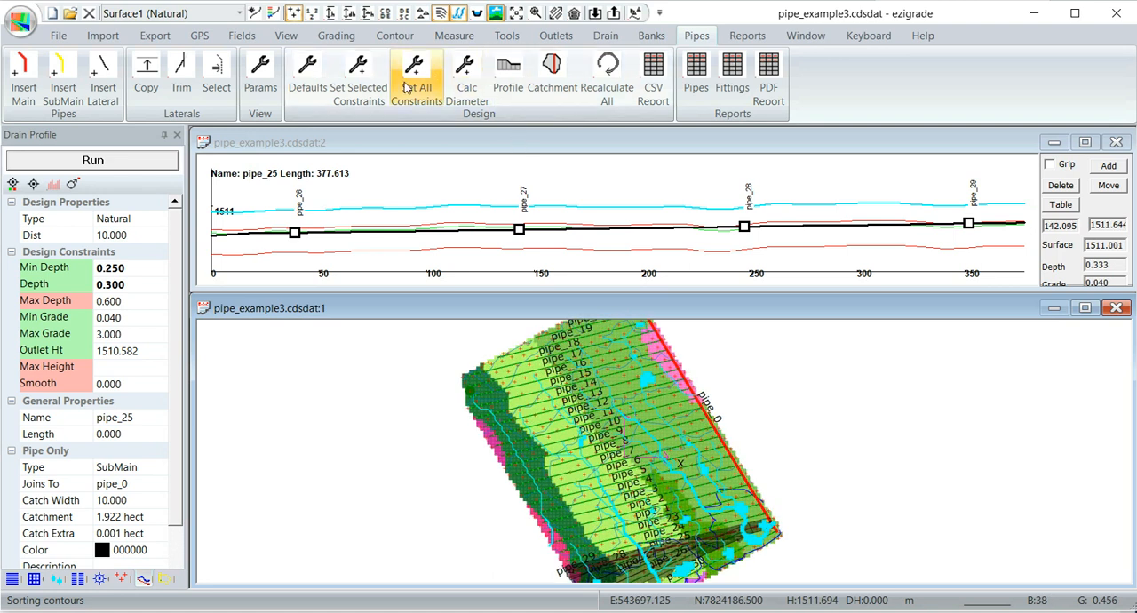
{"action": "left_click", "coordinate": [464, 78]}
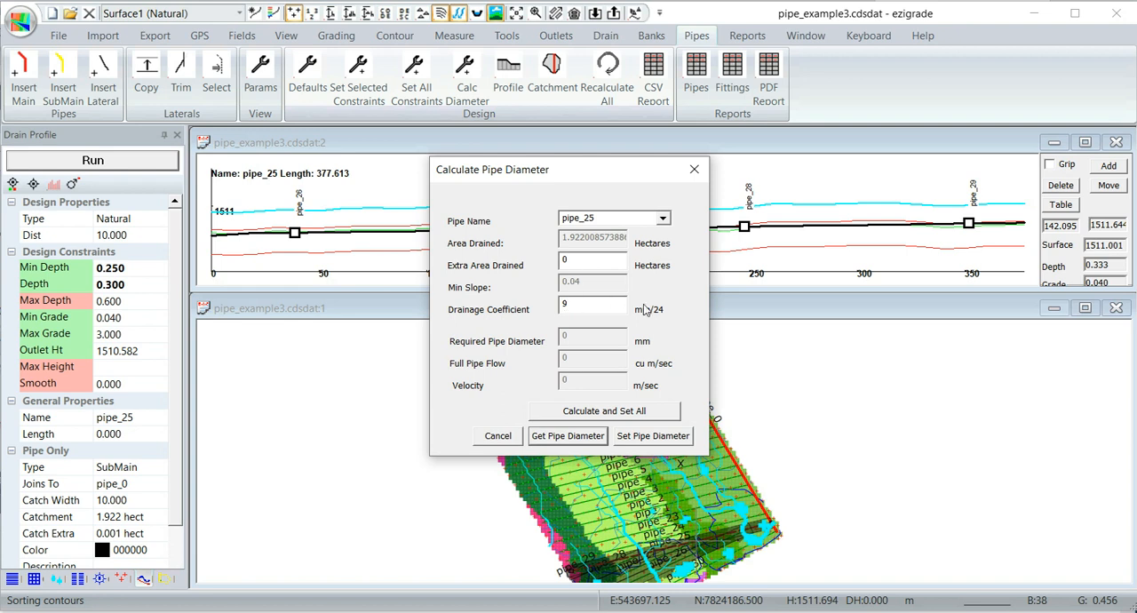
{"action": "left_click", "coordinate": [583, 412]}
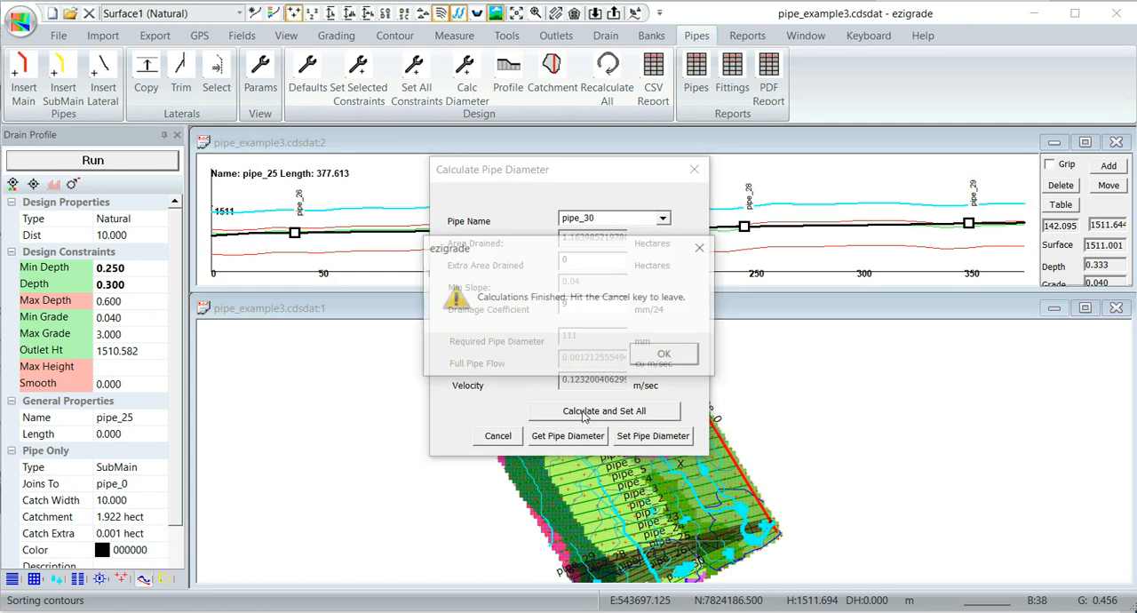
{"action": "left_click", "coordinate": [658, 358]}
{"action": "left_click", "coordinate": [497, 435]}
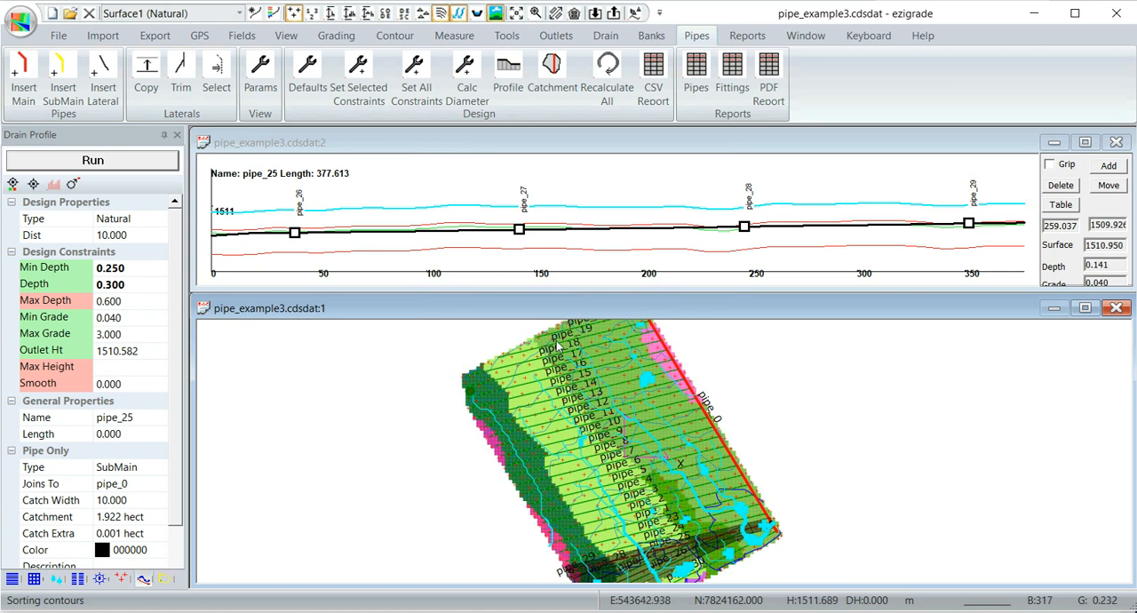
- Lower the top edge of the plan view window and extend the profile window down to it
{"action": "left_click_drag", "start_coordinate": [560, 298], "coordinate": [563, 407]}
{"action": "scroll", "coordinate": [655, 480], "scroll_direction": "up", "scroll_amount": 3}
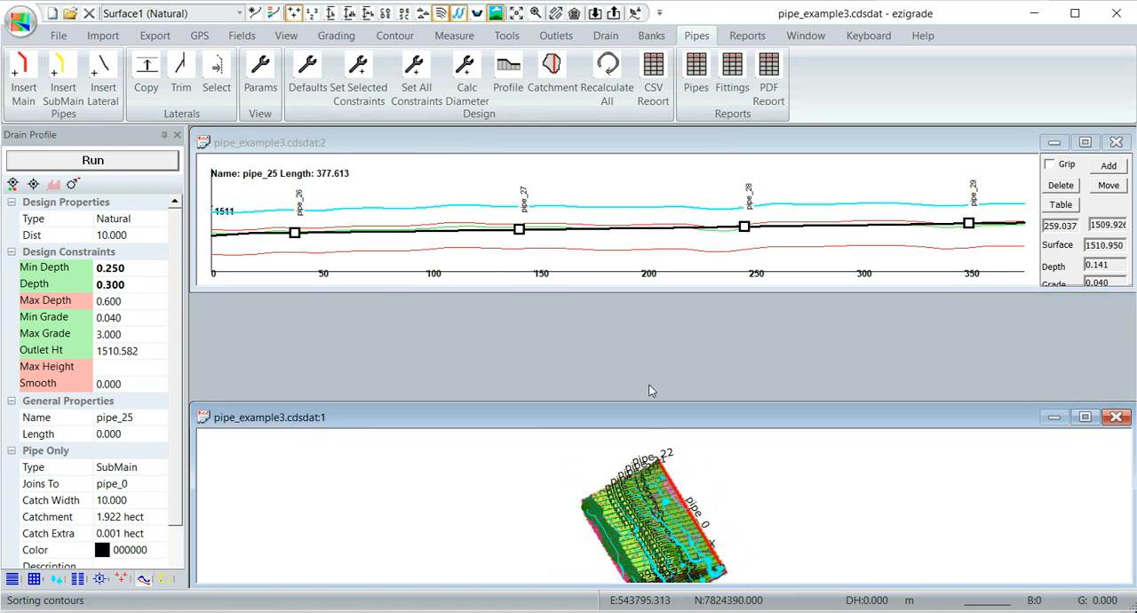
{"action": "left_click_drag", "start_coordinate": [626, 290], "coordinate": [627, 400]}
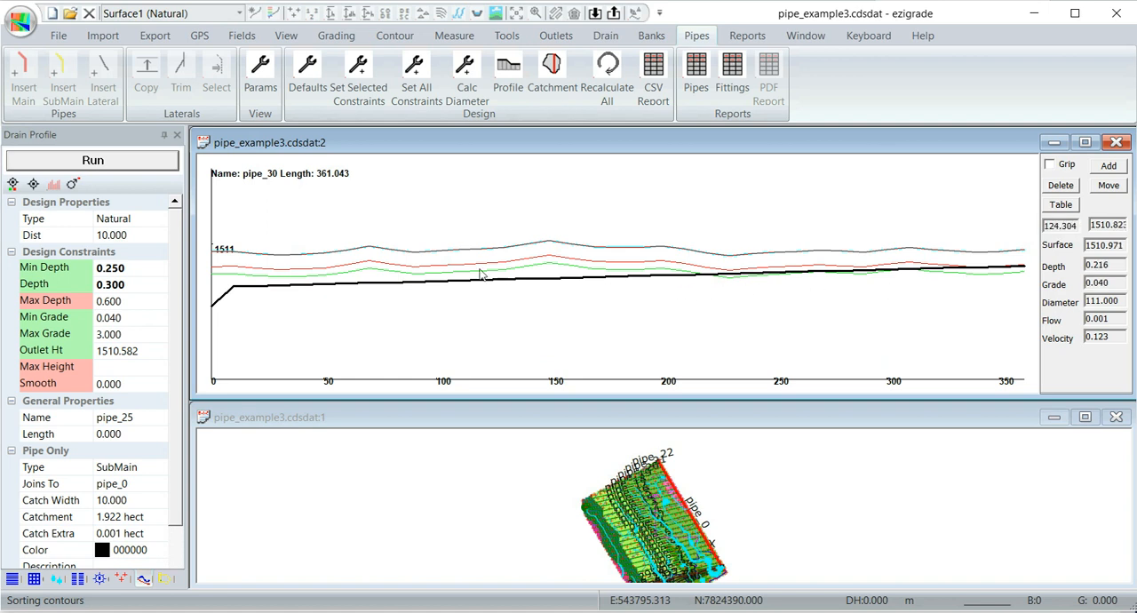
- Select main pipe_0 along the eastern field boundary to show its profile, catchment and calculated diameter
{"action": "scroll", "coordinate": [729, 516], "scroll_direction": "up", "scroll_amount": 10}
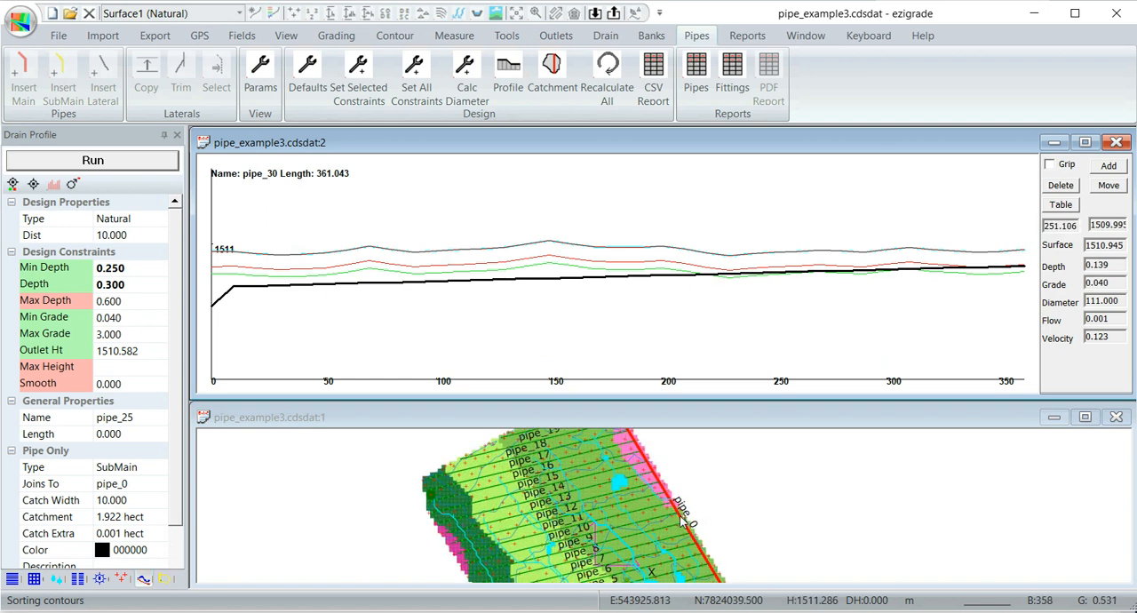
{"action": "scroll", "coordinate": [648, 515], "scroll_direction": "up", "scroll_amount": 1}
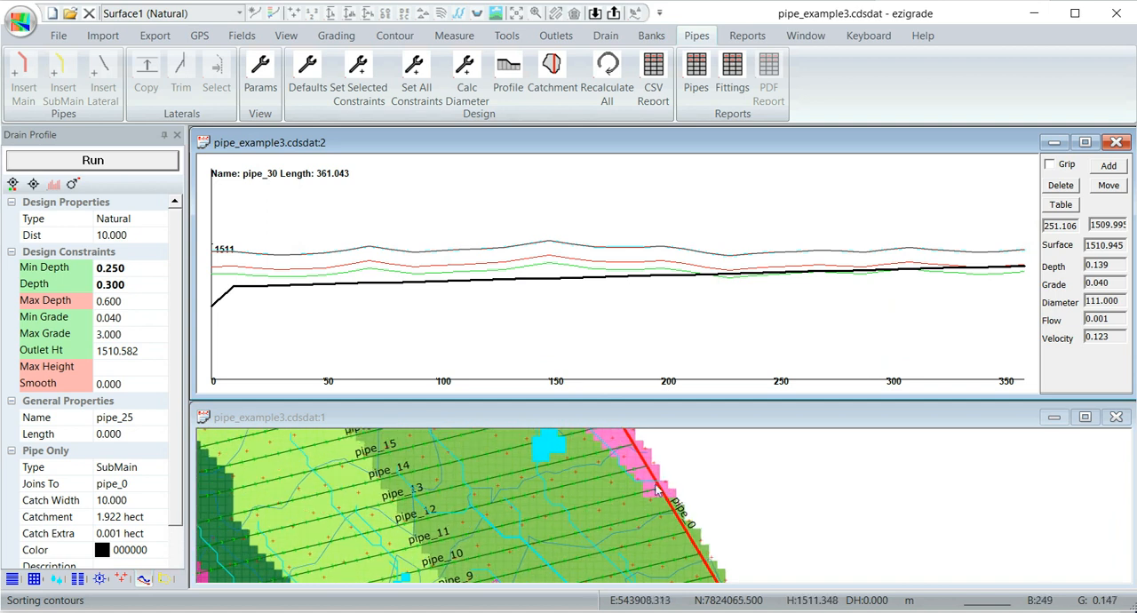
{"action": "left_click", "coordinate": [652, 484]}
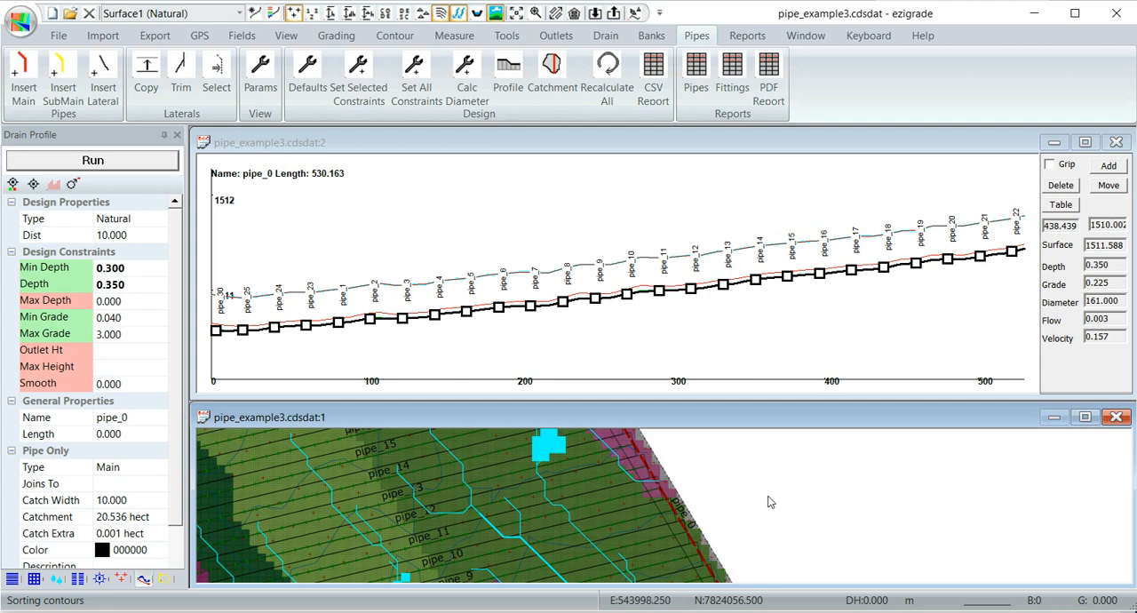
- Select lateral pipe_20 near the northern end of the field to show its profile and calculated diameter
{"action": "scroll", "coordinate": [769, 502], "scroll_direction": "down", "scroll_amount": 5}
{"action": "middle_click_drag", "start_coordinate": [768, 522], "coordinate": [771, 546]}
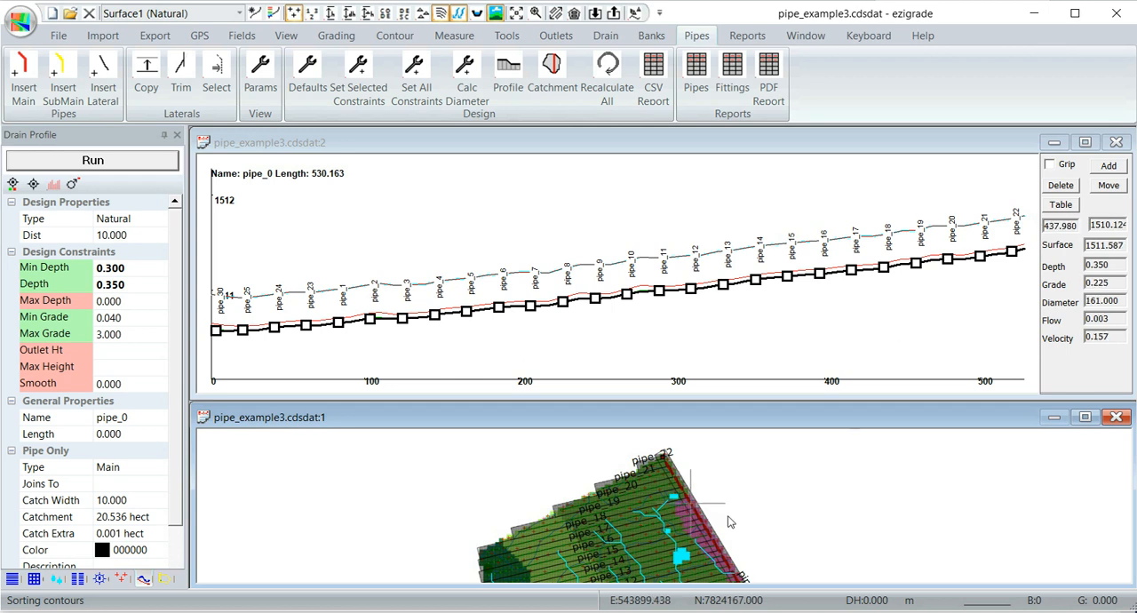
{"action": "scroll", "coordinate": [647, 481], "scroll_direction": "up", "scroll_amount": 3}
{"action": "scroll", "coordinate": [645, 479], "scroll_direction": "up", "scroll_amount": 3}
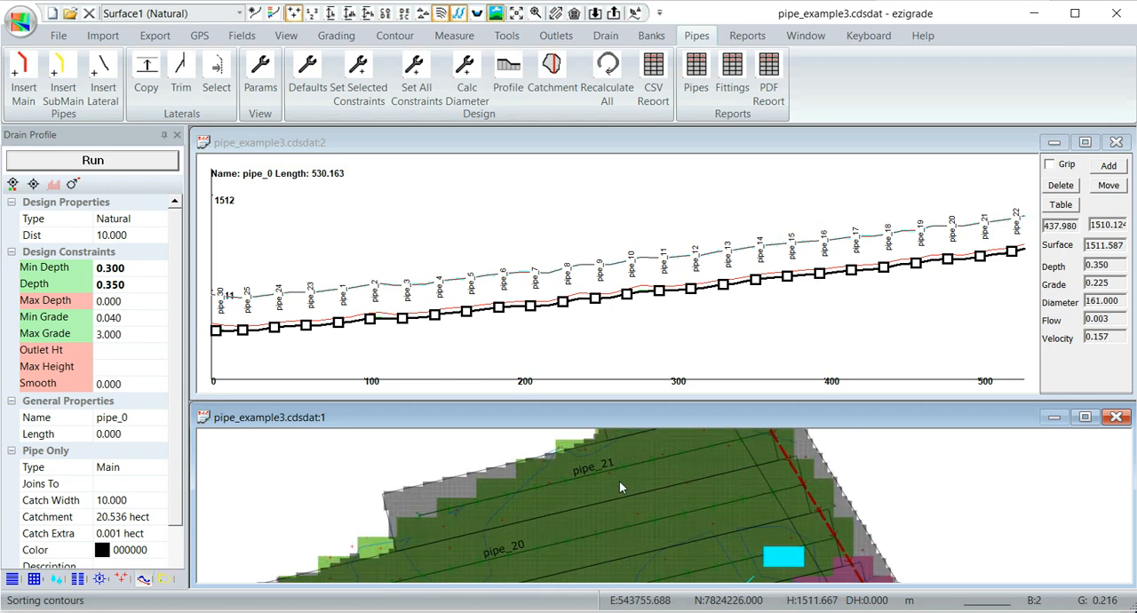
{"action": "left_click", "coordinate": [667, 515]}
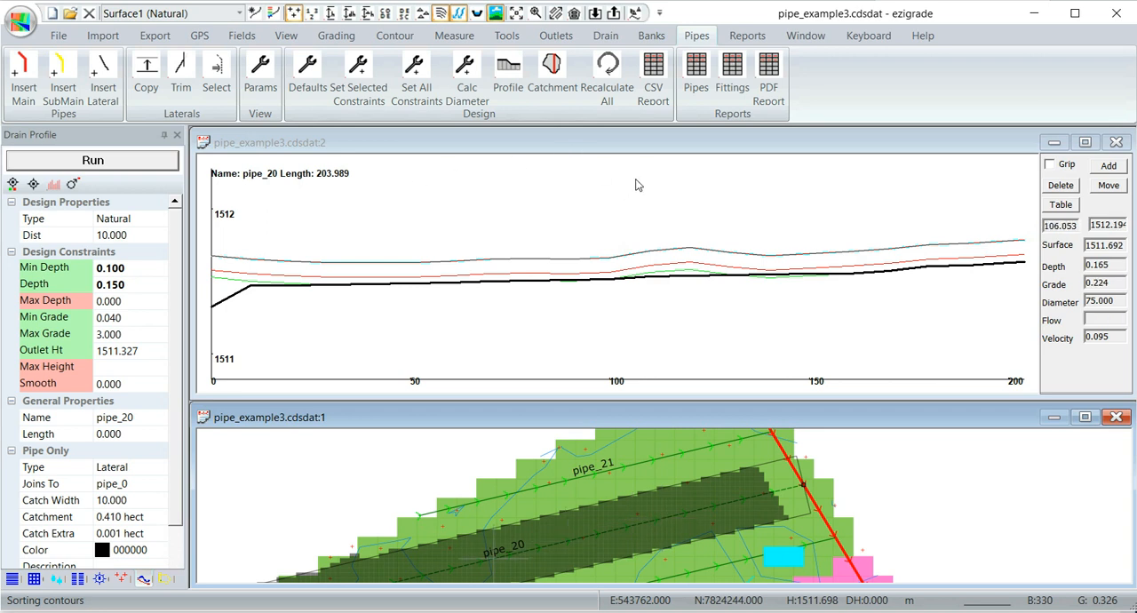
- Add a pipe size with diameter 600 and the colour red to the first empty row of the pipe sizes table
{"action": "left_click", "coordinate": [694, 78]}
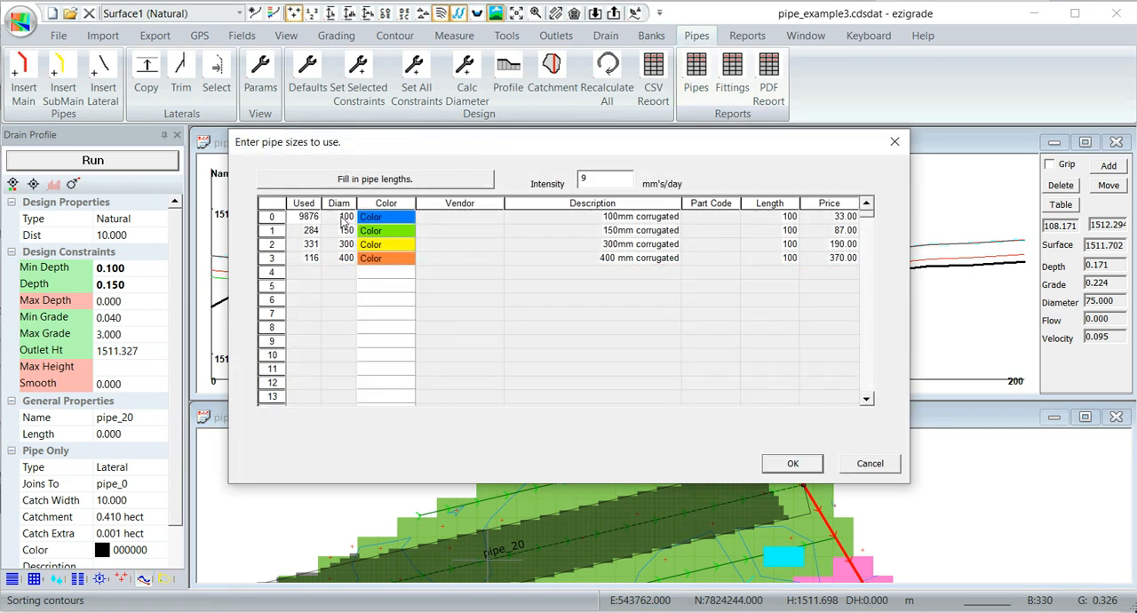
{"action": "left_click", "coordinate": [339, 276]}
{"action": "type", "text": "600"}
{"action": "left_click", "coordinate": [386, 272]}
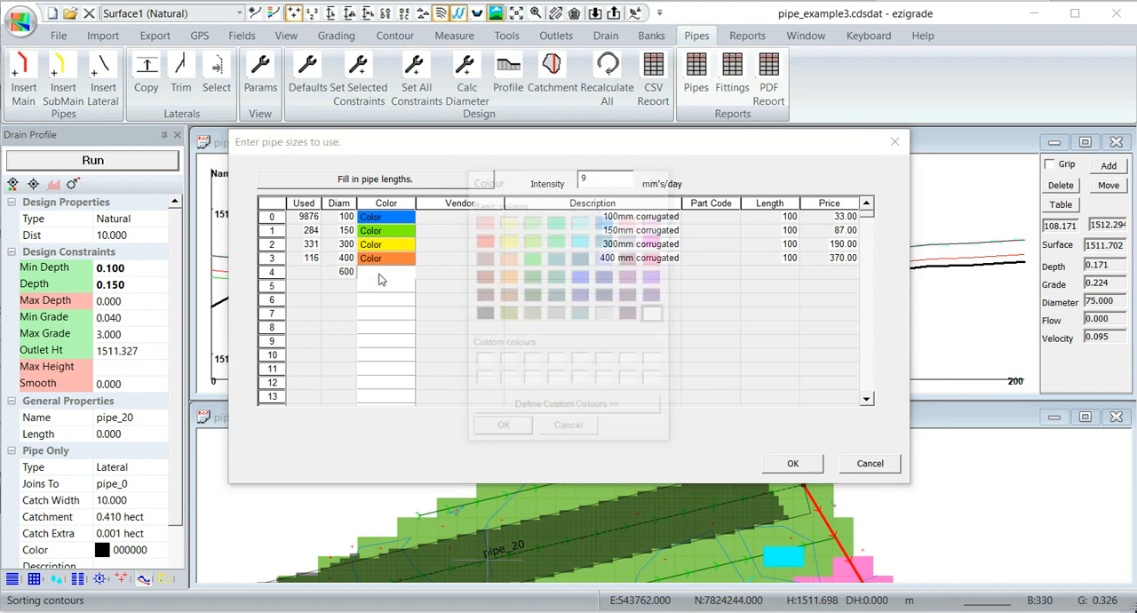
{"action": "left_click", "coordinate": [485, 241]}
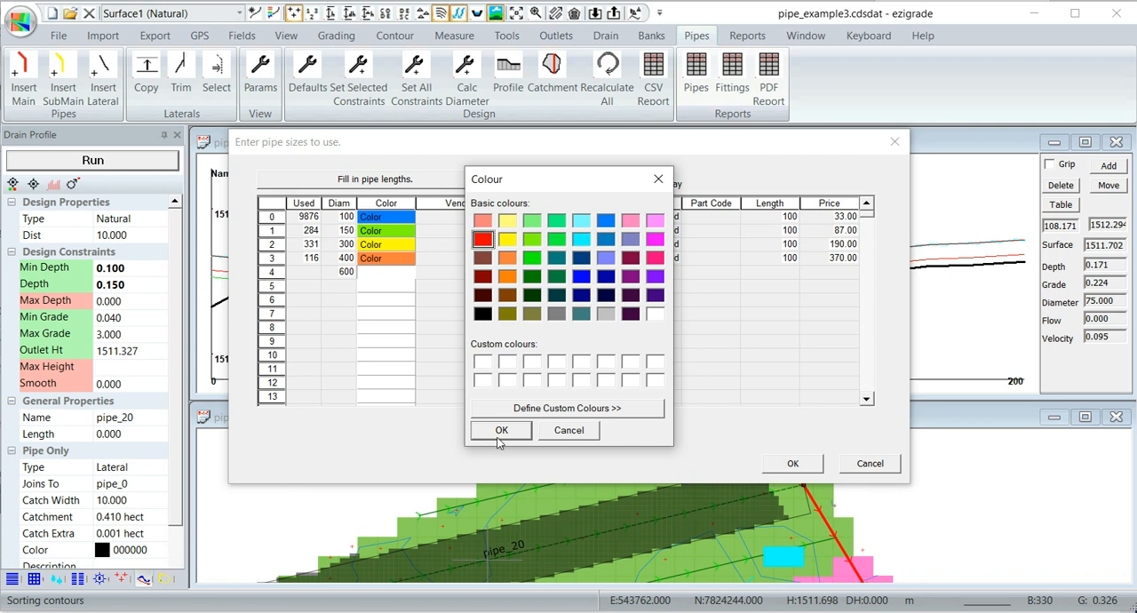
{"action": "left_click", "coordinate": [501, 431]}
- Describe the 600 pipe size as "600 mm corrugated" and set its length to 50 and its price to 350
{"action": "left_click", "coordinate": [595, 273]}
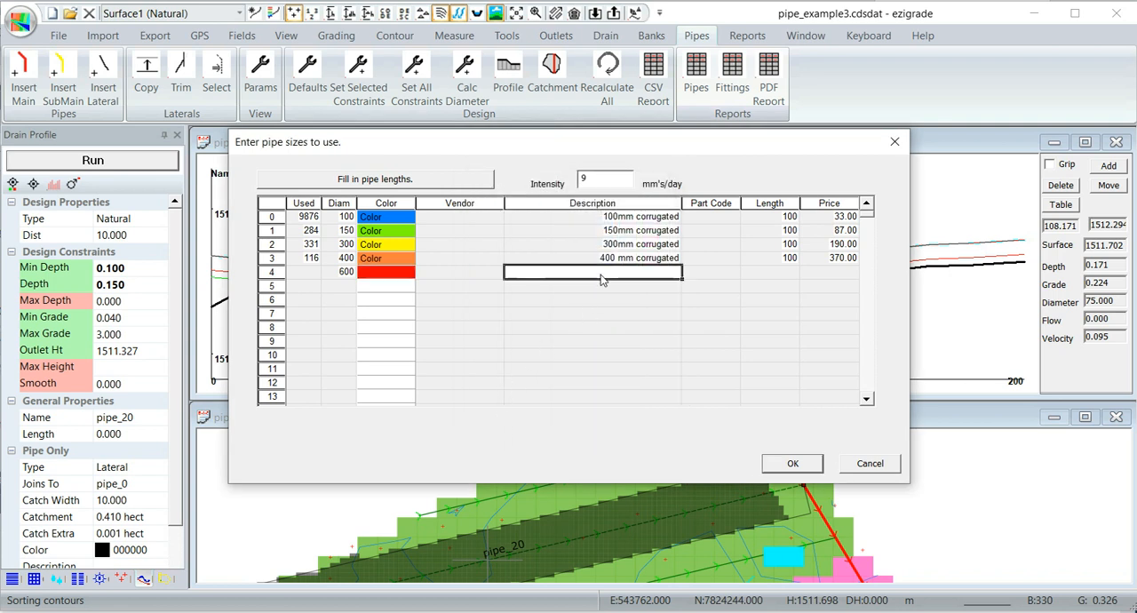
{"action": "type", "text": "600 mm corrugated"}
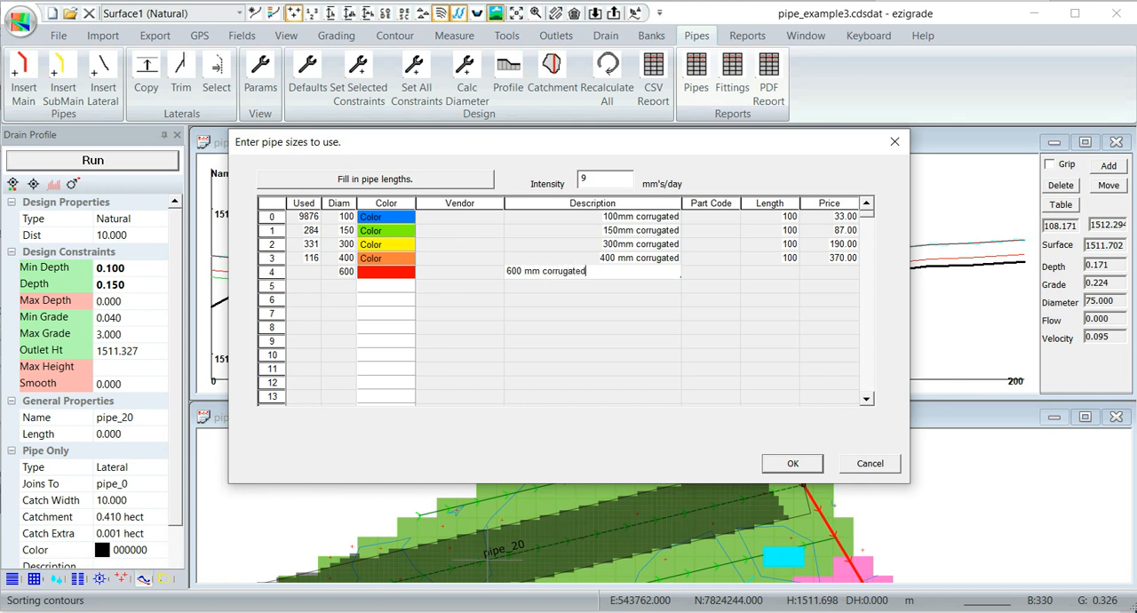
{"action": "key", "text": "Tab"}
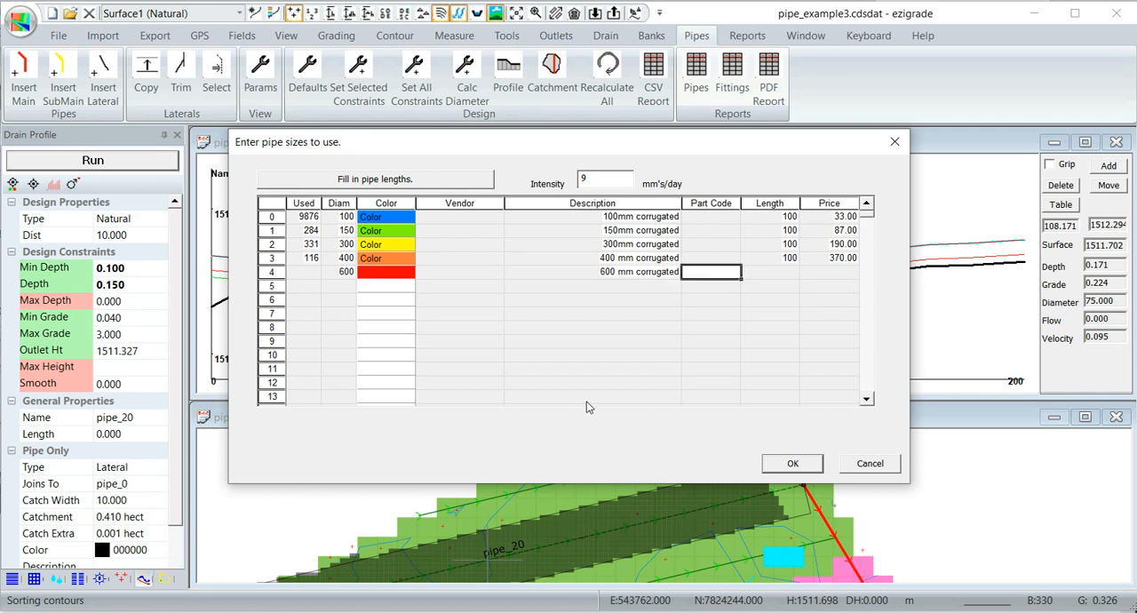
{"action": "left_click", "coordinate": [777, 274]}
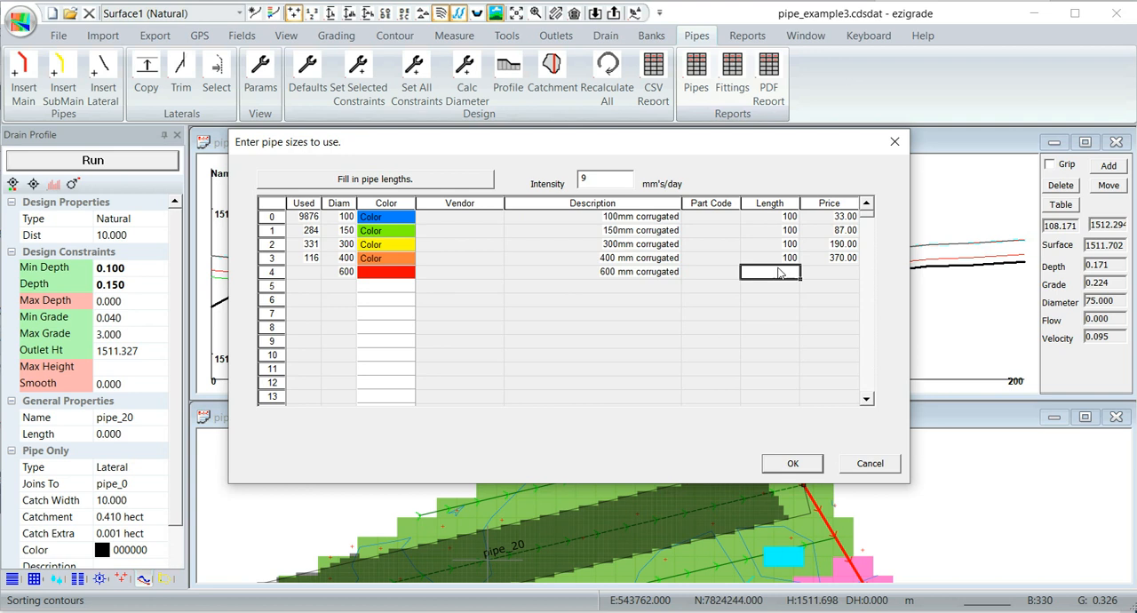
{"action": "type", "text": "100"}
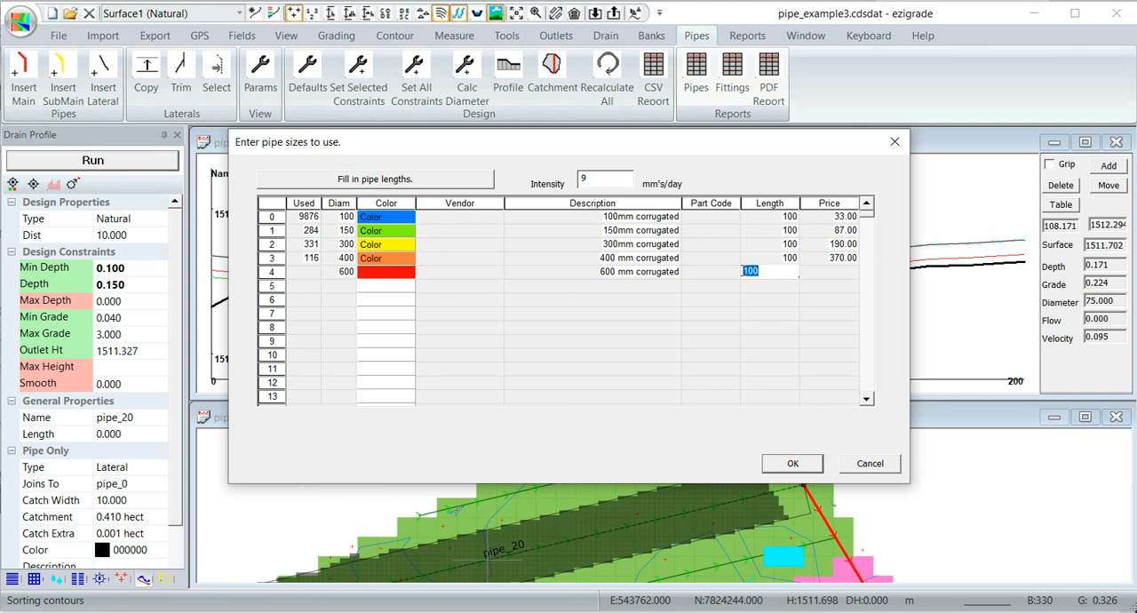
{"action": "type", "text": "50"}
{"action": "left_click", "coordinate": [835, 276]}
{"action": "type", "text": "35"}
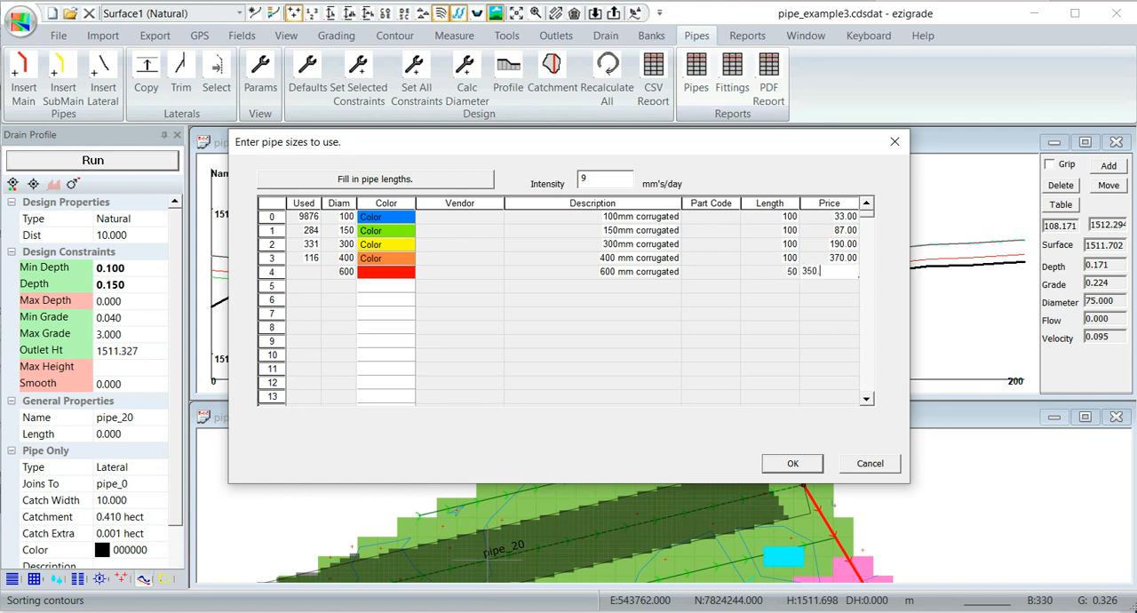
{"action": "key", "text": "Return"}
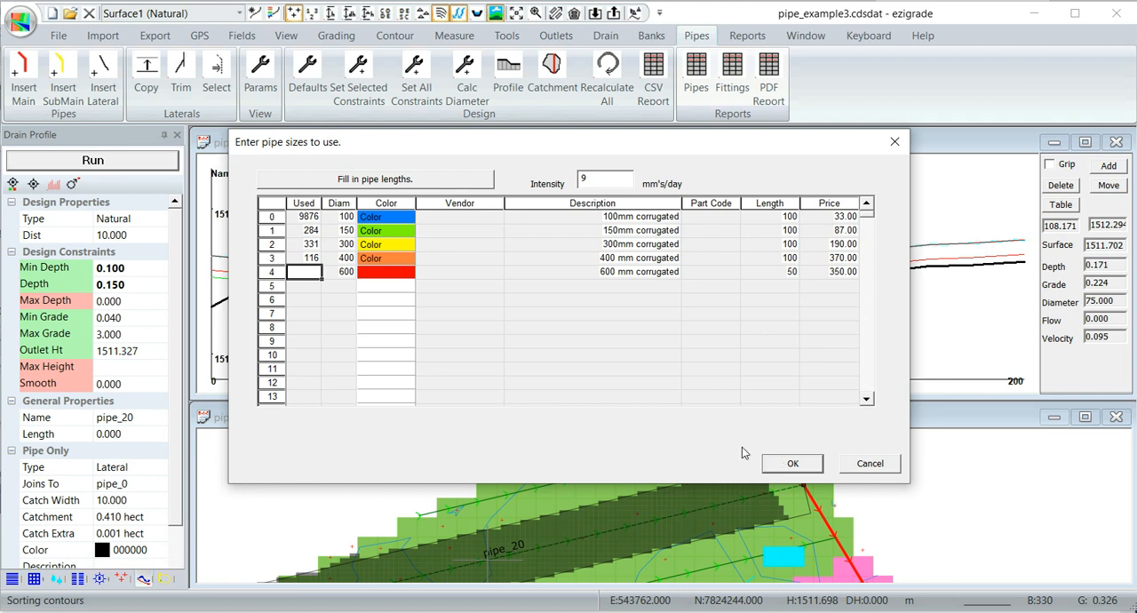
- Fill in the used pipe lengths for all listed sizes and accept the pipe sizes table
{"action": "left_click_drag", "start_coordinate": [513, 145], "coordinate": [631, 153]}
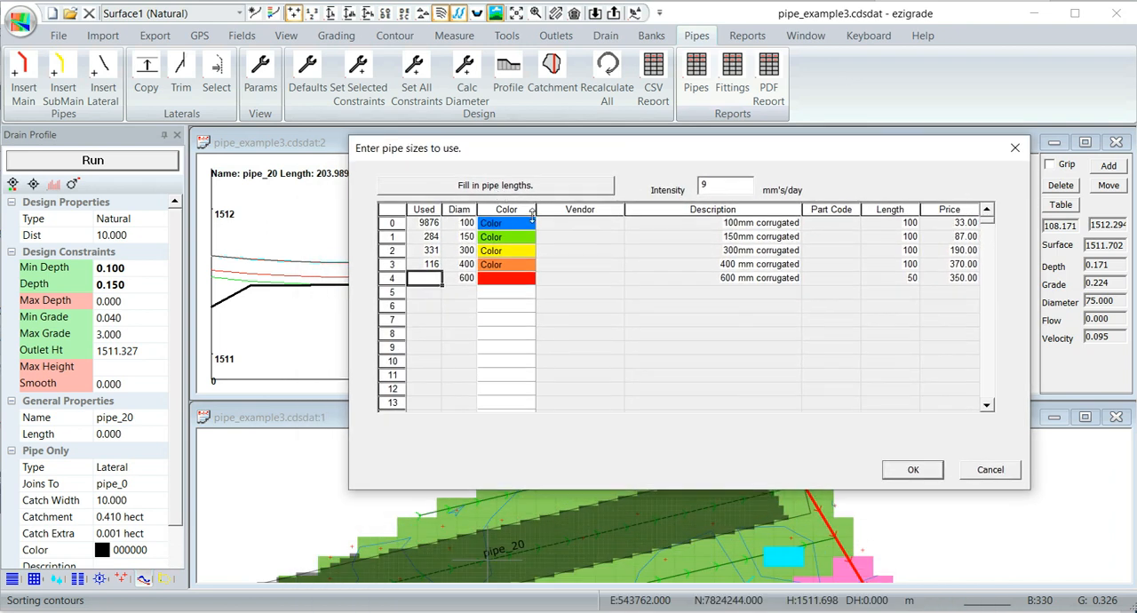
{"action": "left_click", "coordinate": [470, 188]}
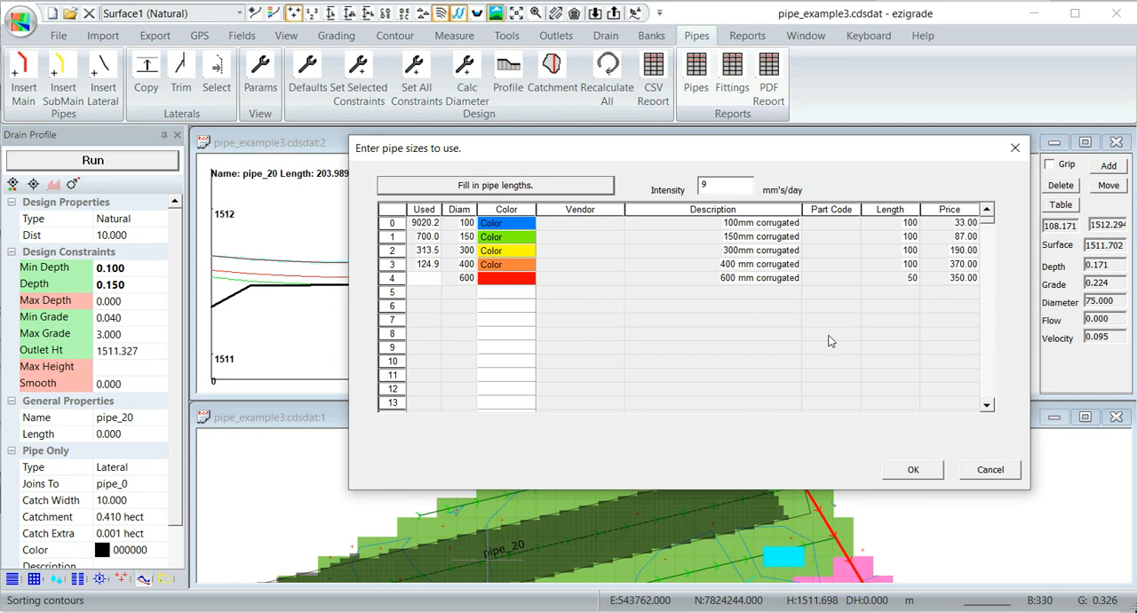
{"action": "left_click", "coordinate": [913, 472]}
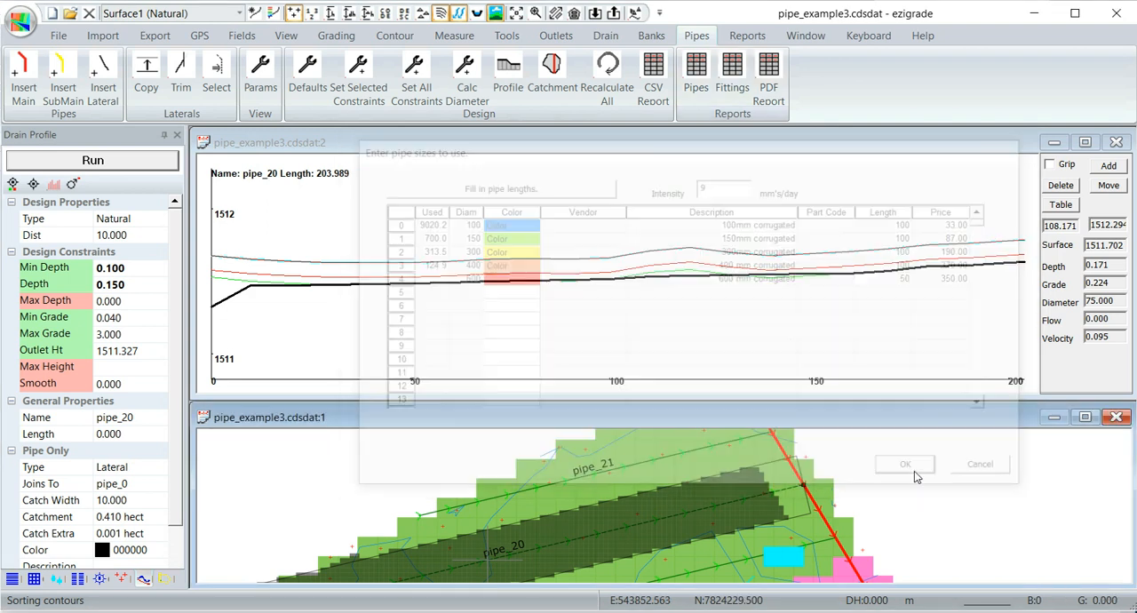
- Close the pipe profile window and maximize the plan view
{"action": "scroll", "coordinate": [873, 506], "scroll_direction": "down", "scroll_amount": 3}
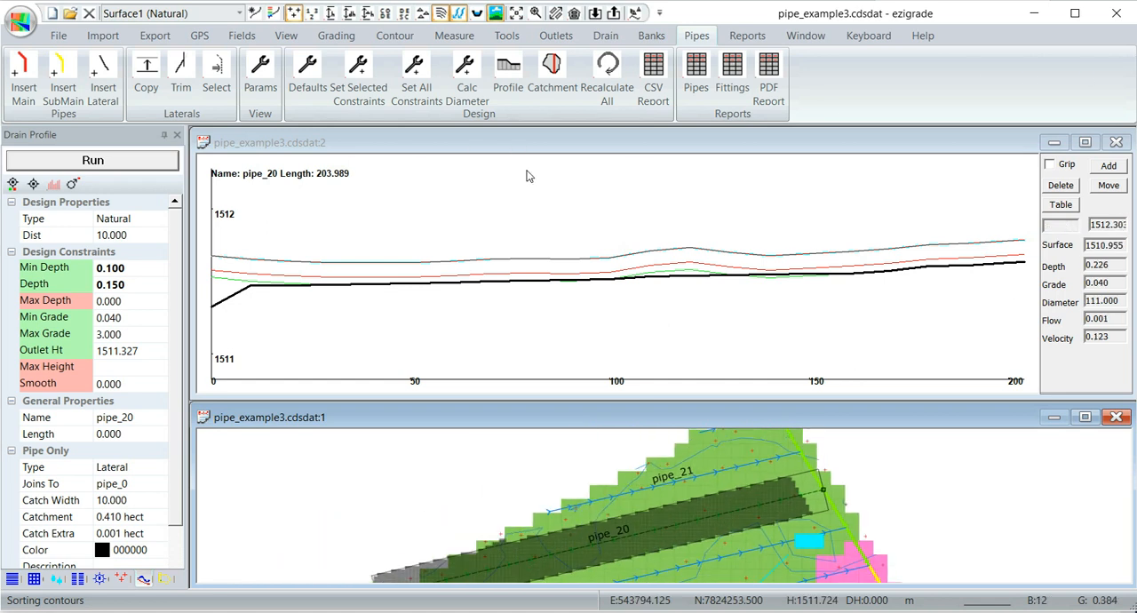
{"action": "left_click", "coordinate": [1116, 143]}
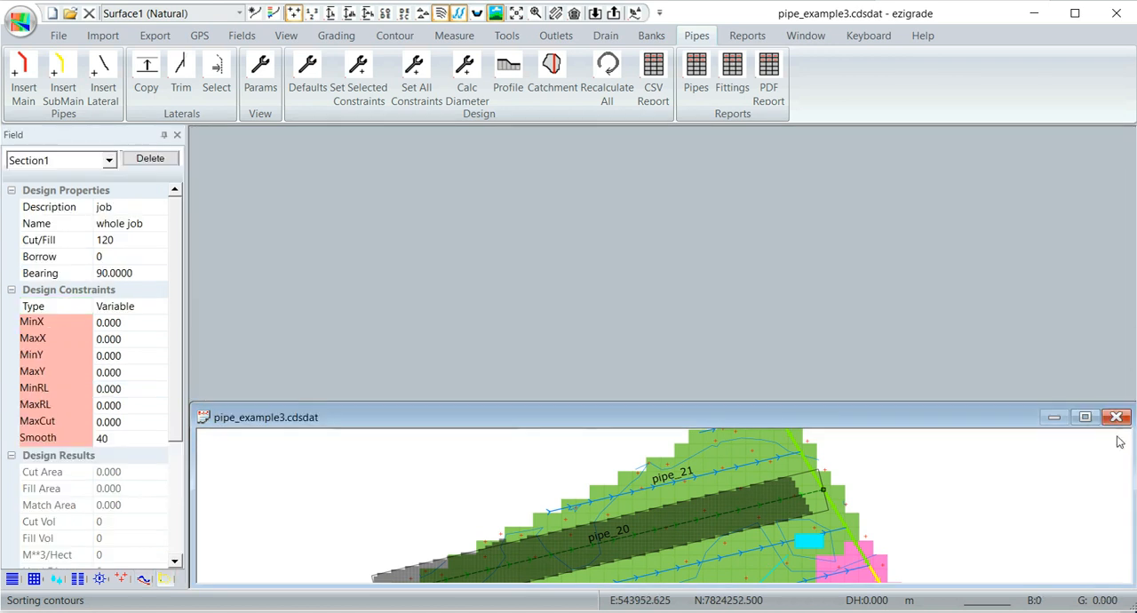
{"action": "left_click", "coordinate": [1086, 417]}
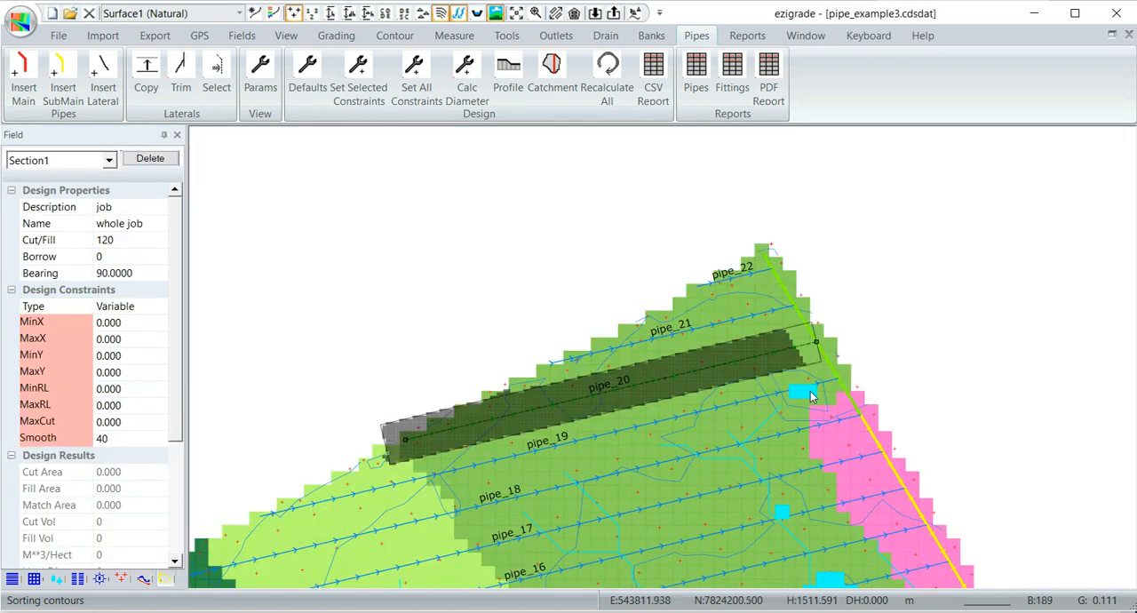
- Turn on the display of pipe diameters and colours with its legend for the whole field plan
{"action": "middle_click_drag", "start_coordinate": [804, 439], "coordinate": [714, 255]}
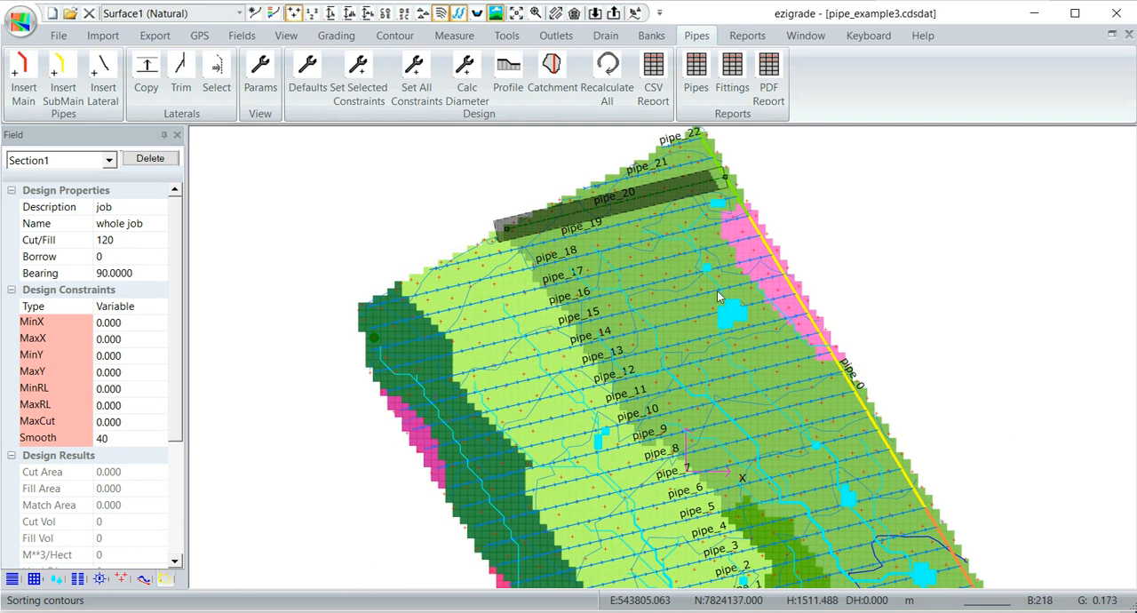
{"action": "scroll", "coordinate": [771, 407], "scroll_direction": "down", "scroll_amount": 1}
{"action": "middle_click_drag", "start_coordinate": [784, 441], "coordinate": [754, 391]}
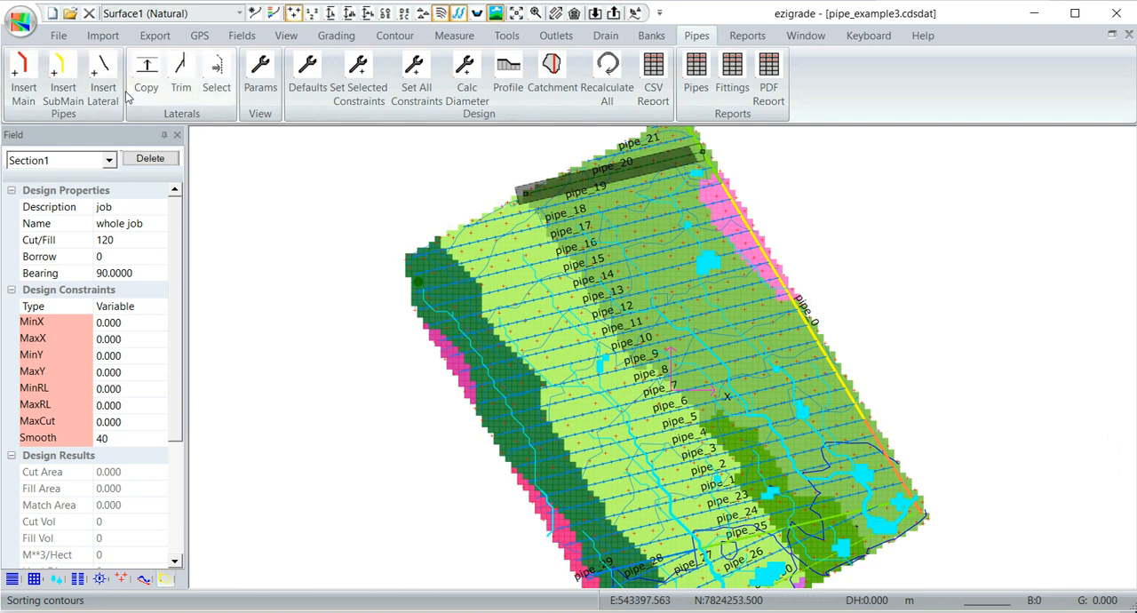
{"action": "left_click", "coordinate": [260, 75]}
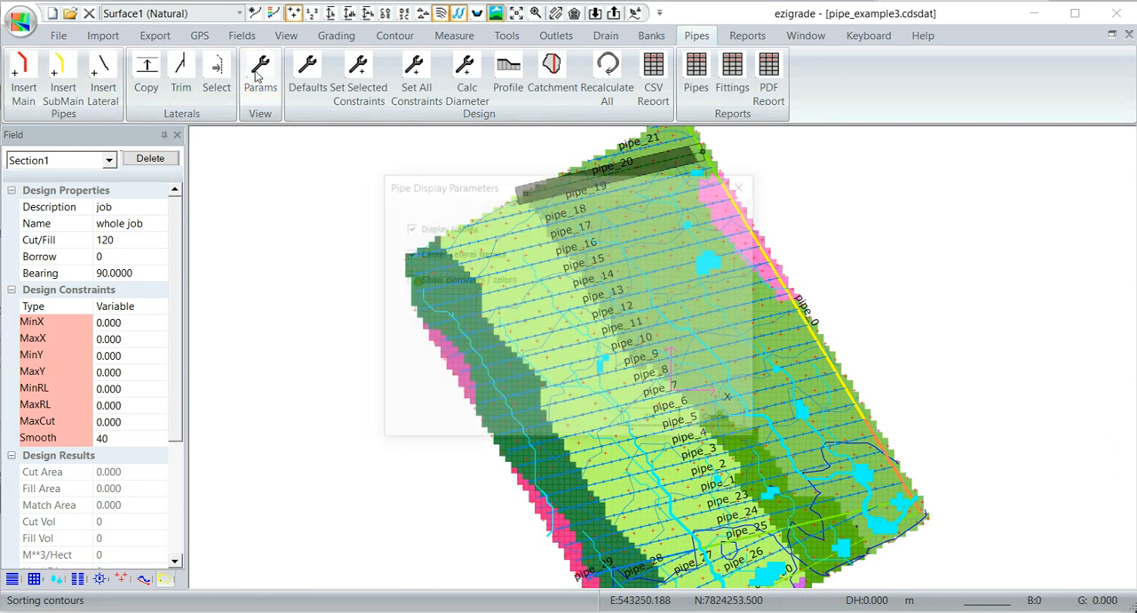
{"action": "left_click", "coordinate": [407, 280]}
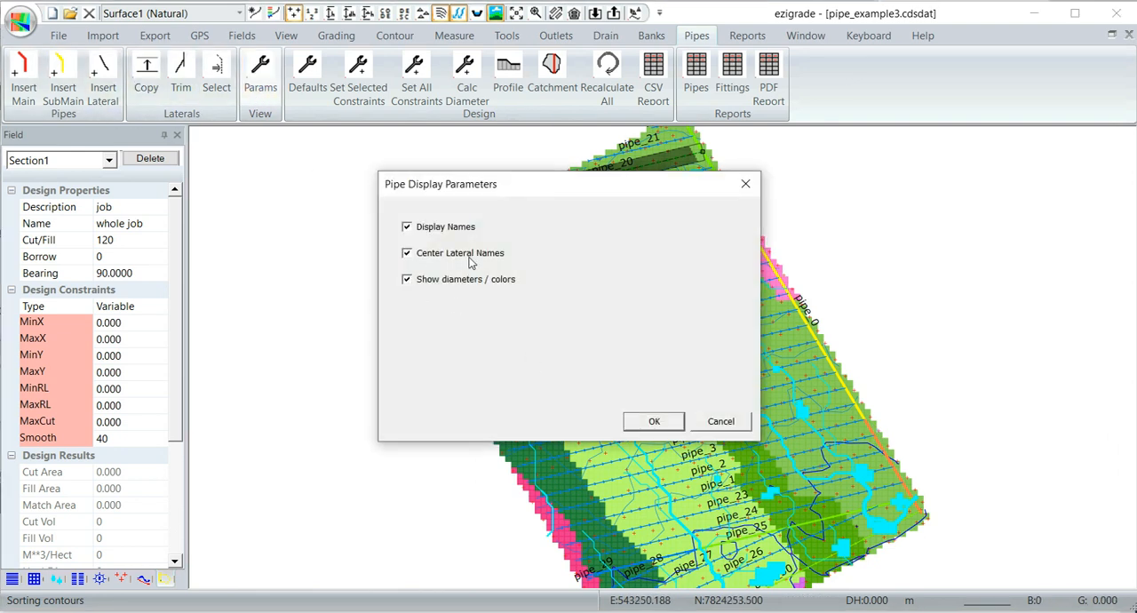
{"action": "left_click", "coordinate": [654, 421]}
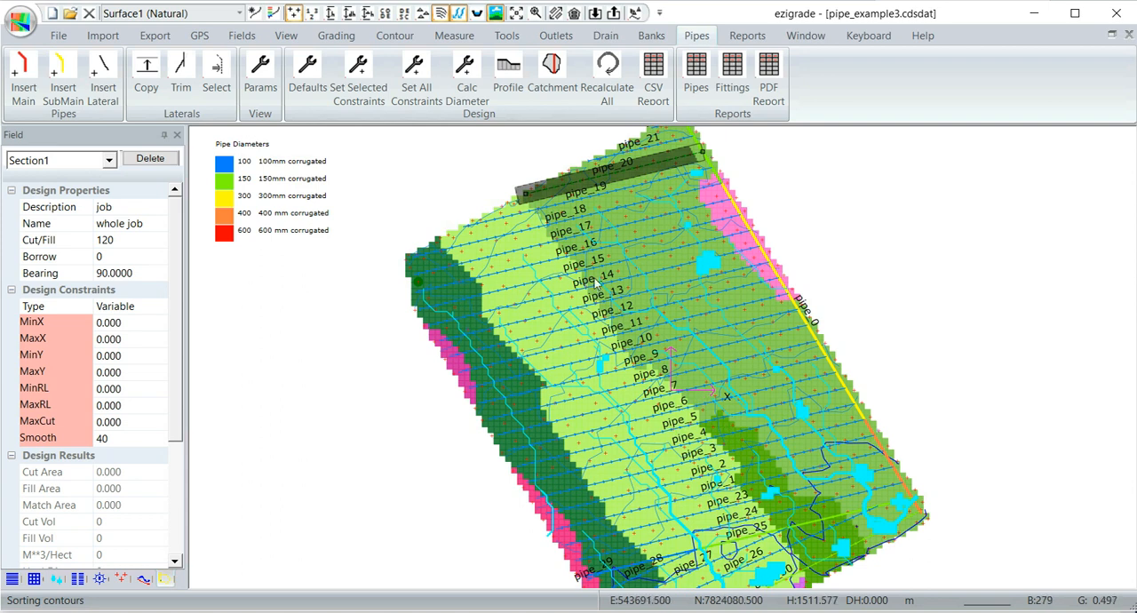
- Hide the tributaries and contours so the plan shows the pipe network without them
{"action": "scroll", "coordinate": [731, 351], "scroll_direction": "down", "scroll_amount": 1}
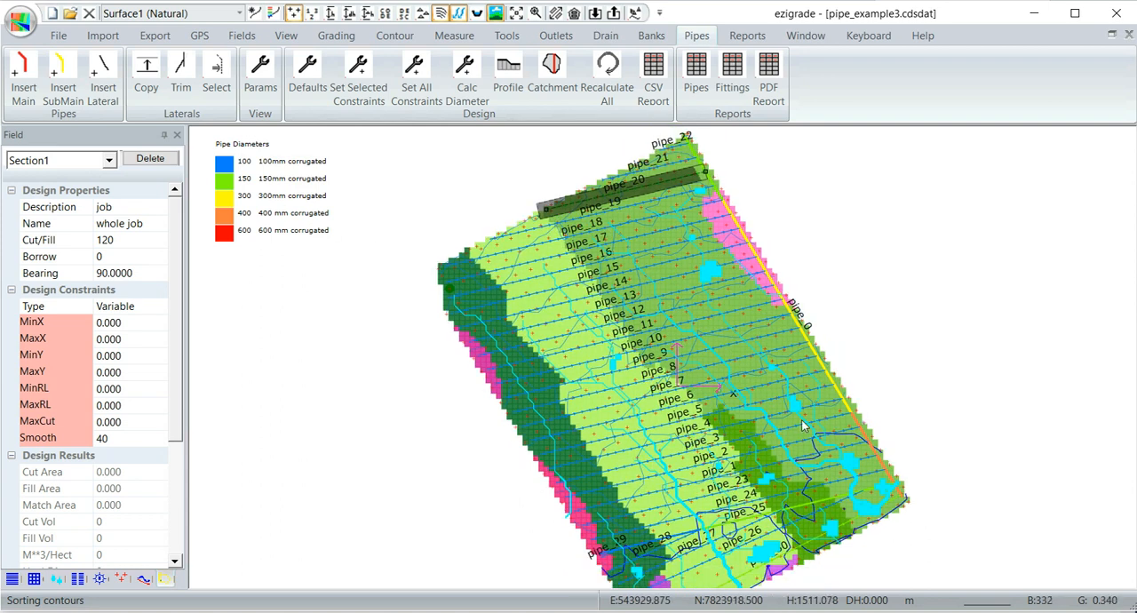
{"action": "middle_click_drag", "start_coordinate": [784, 431], "coordinate": [745, 407]}
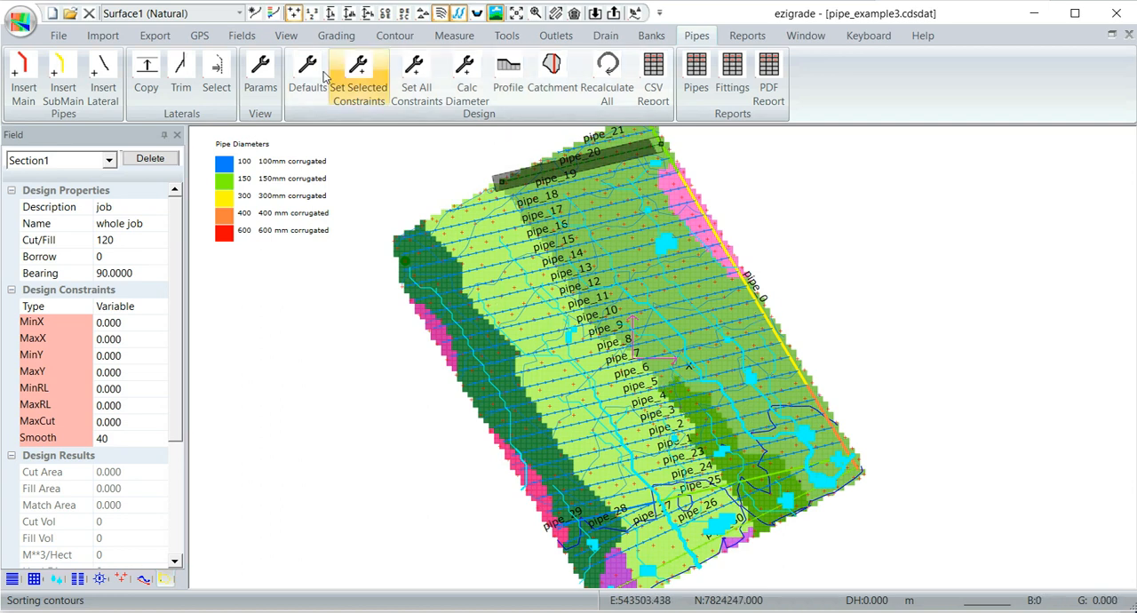
{"action": "left_click", "coordinate": [286, 35]}
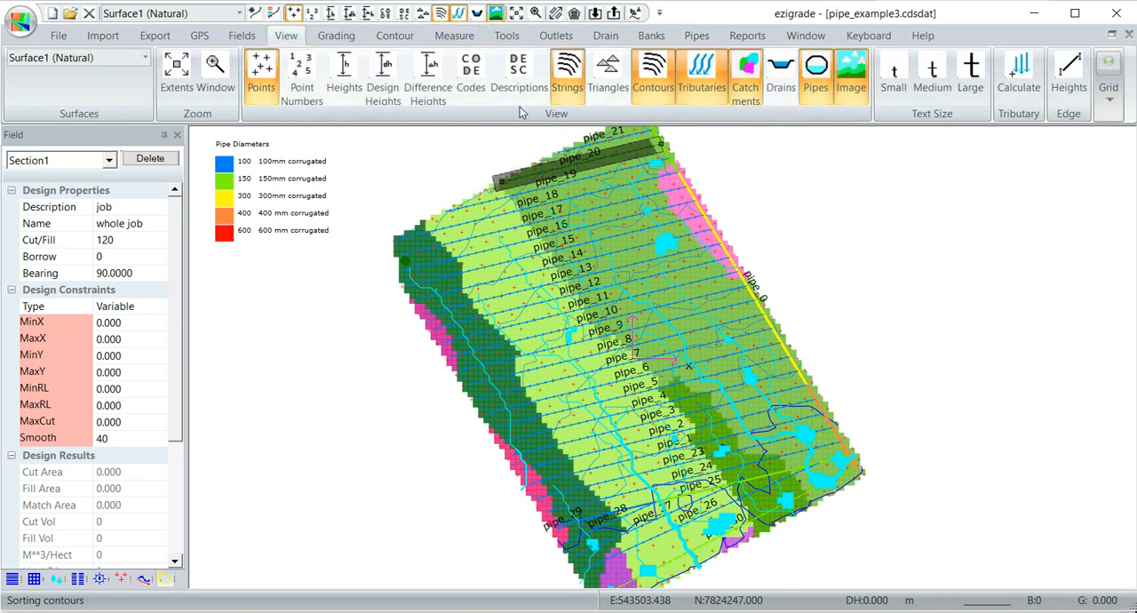
{"action": "left_click", "coordinate": [708, 78]}
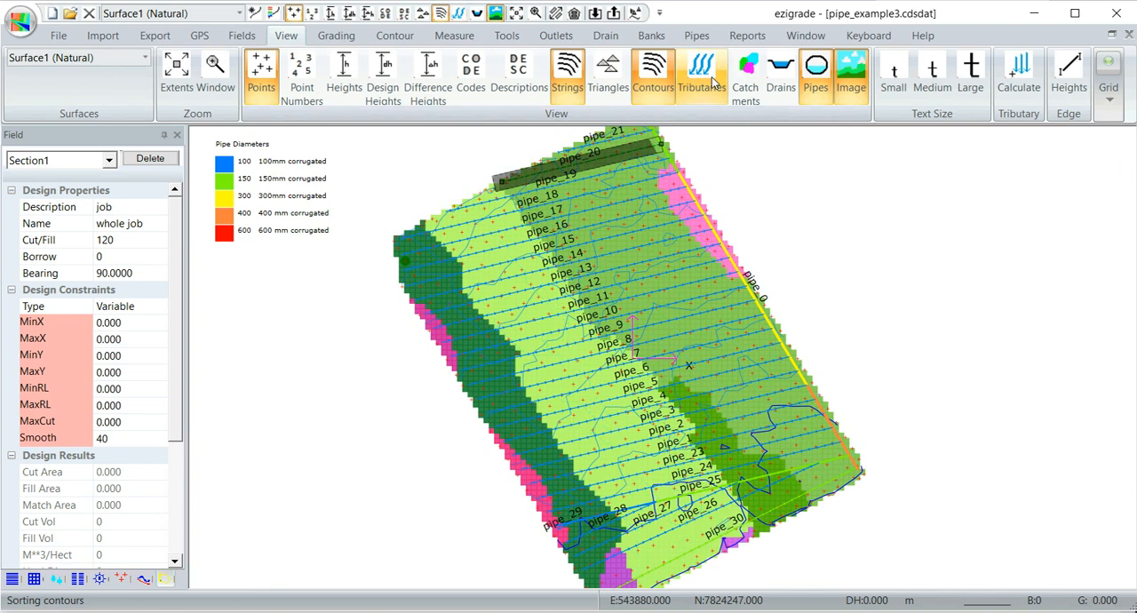
{"action": "left_click", "coordinate": [655, 79]}
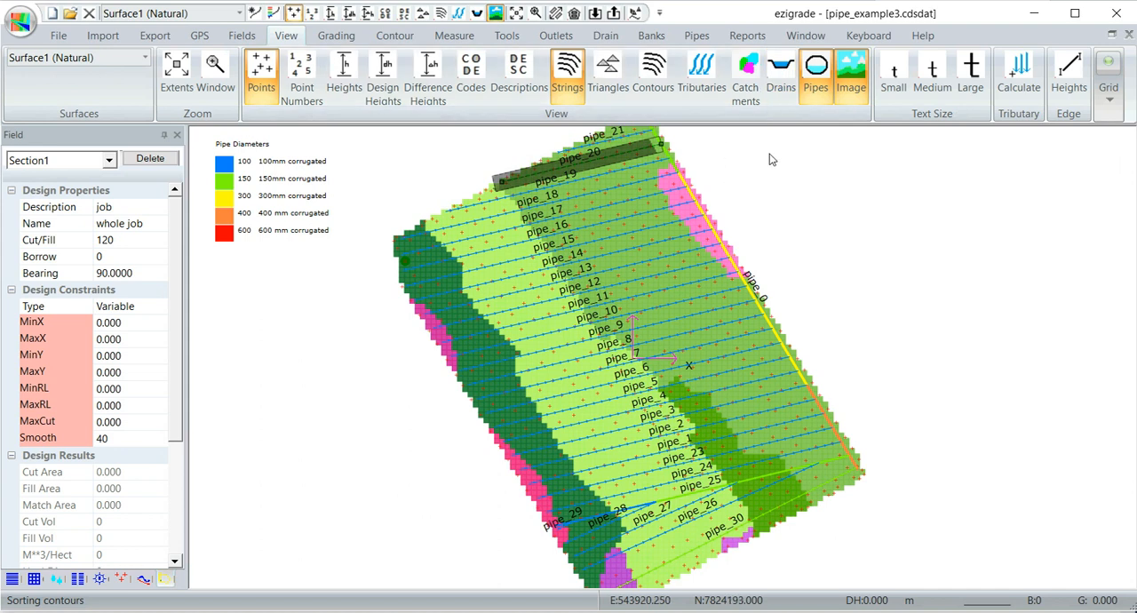
{"action": "scroll", "coordinate": [687, 264], "scroll_direction": "up", "scroll_amount": 1}
{"action": "scroll", "coordinate": [688, 264], "scroll_direction": "down", "scroll_amount": 2}
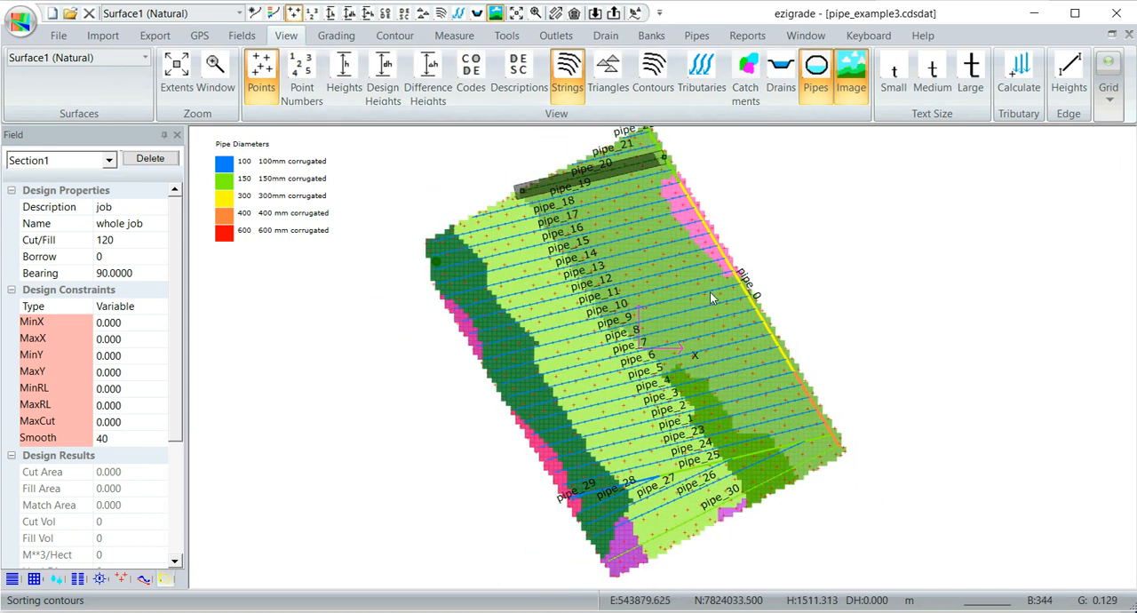
{"action": "scroll", "coordinate": [682, 307], "scroll_direction": "up", "scroll_amount": 1}
{"action": "middle_click_drag", "start_coordinate": [689, 312], "coordinate": [703, 316]}
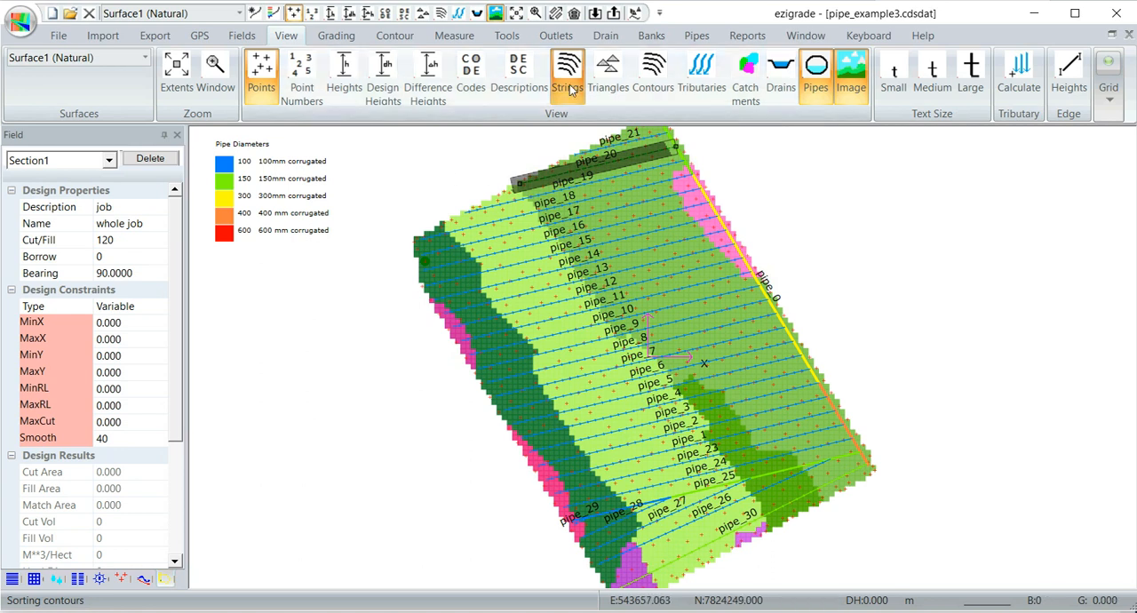
- Review the table of pipe fittings used and close it without changes
{"action": "left_click", "coordinate": [693, 37]}
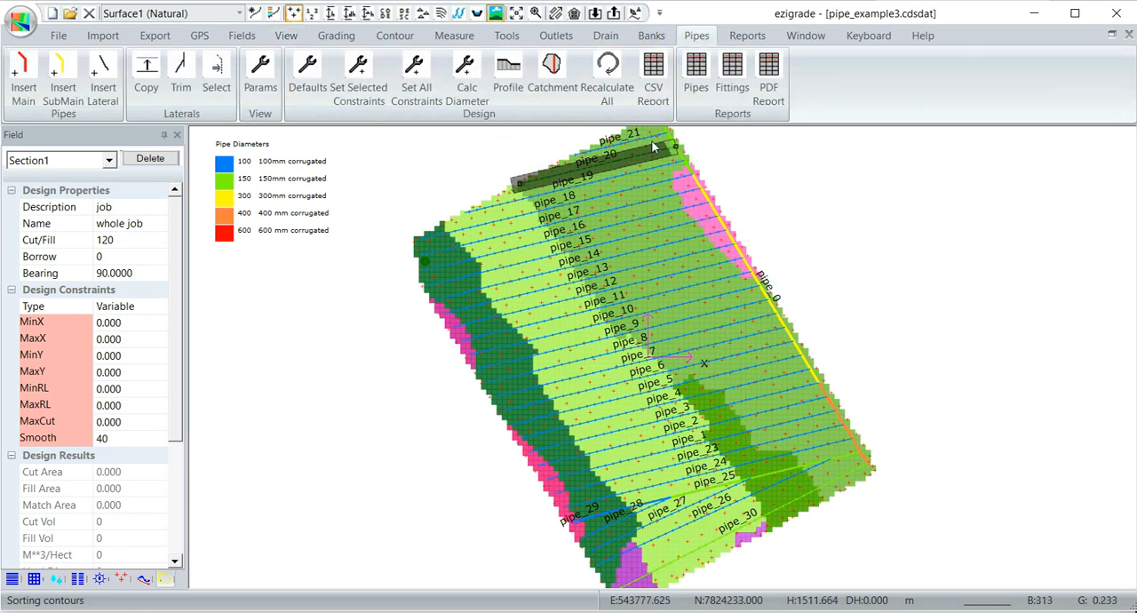
{"action": "left_click", "coordinate": [732, 76]}
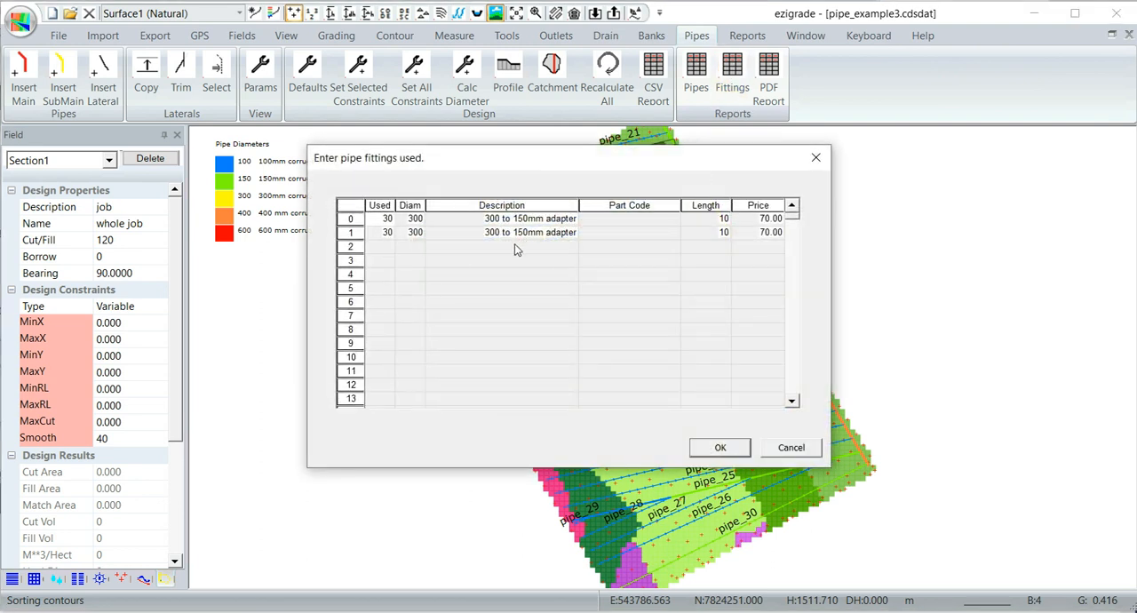
{"action": "left_click_drag", "start_coordinate": [515, 175], "coordinate": [403, 368]}
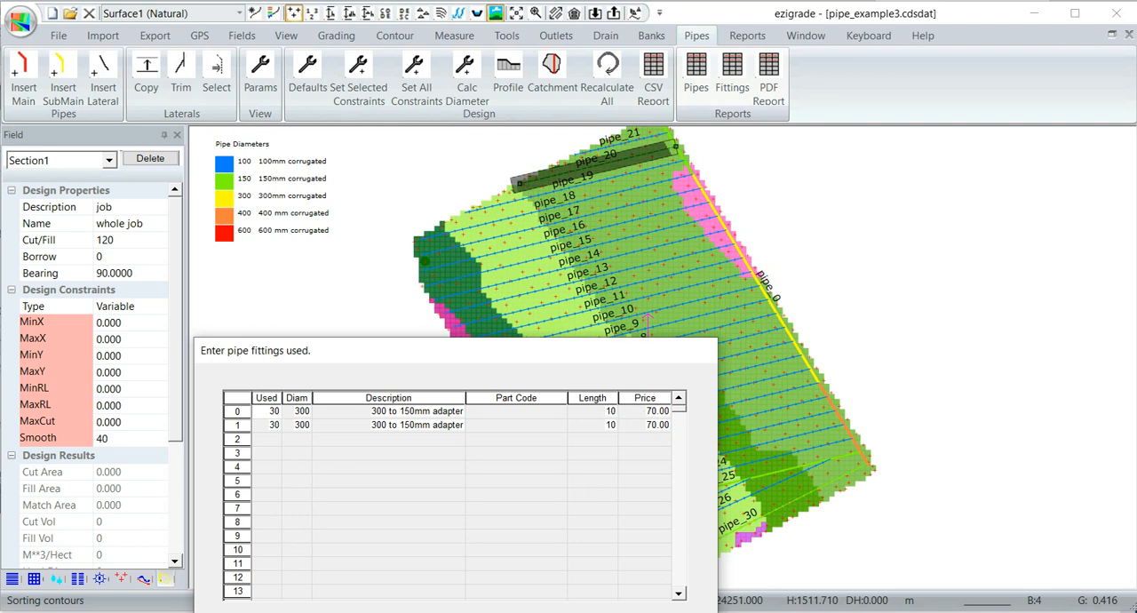
{"action": "left_click", "coordinate": [703, 350]}
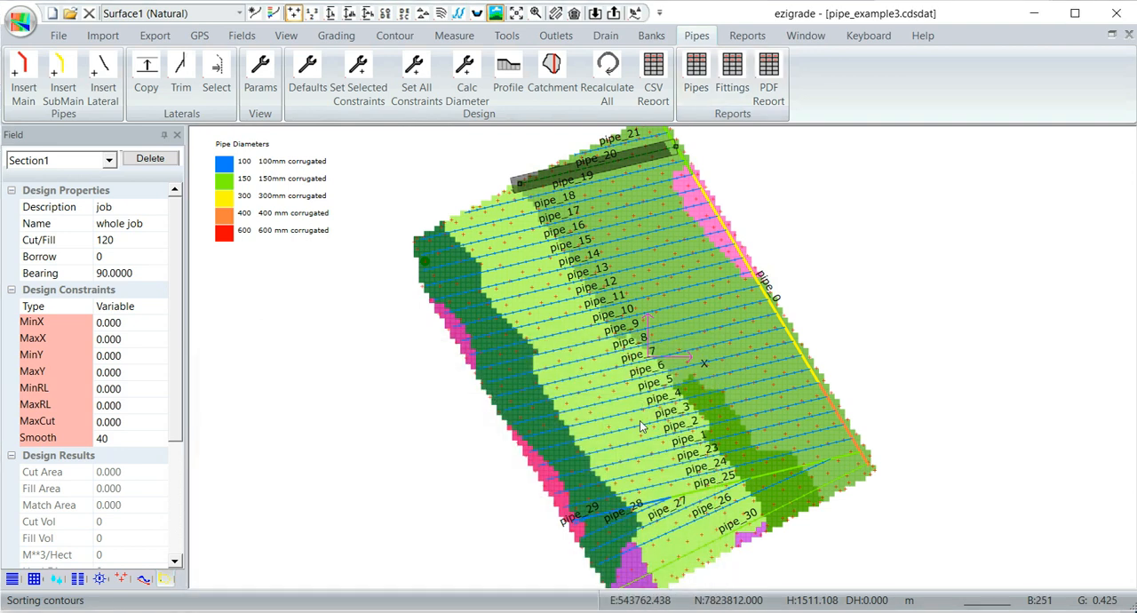
- Start a PDF pipe report and name its file pipereport.pdf in the pipes folder
{"action": "left_click", "coordinate": [769, 78]}
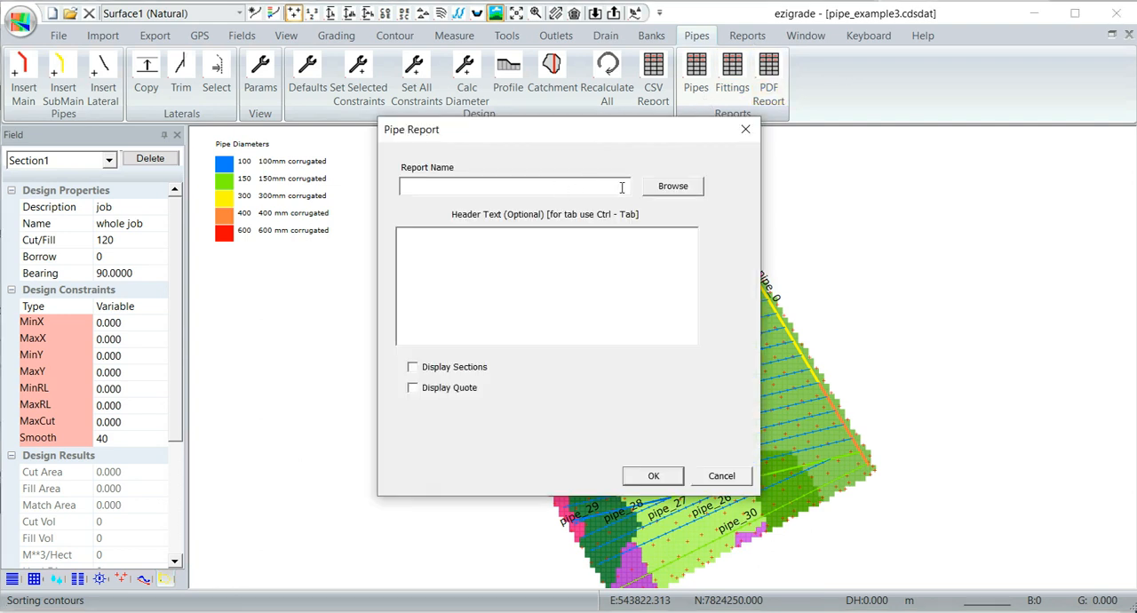
{"action": "left_click", "coordinate": [672, 187]}
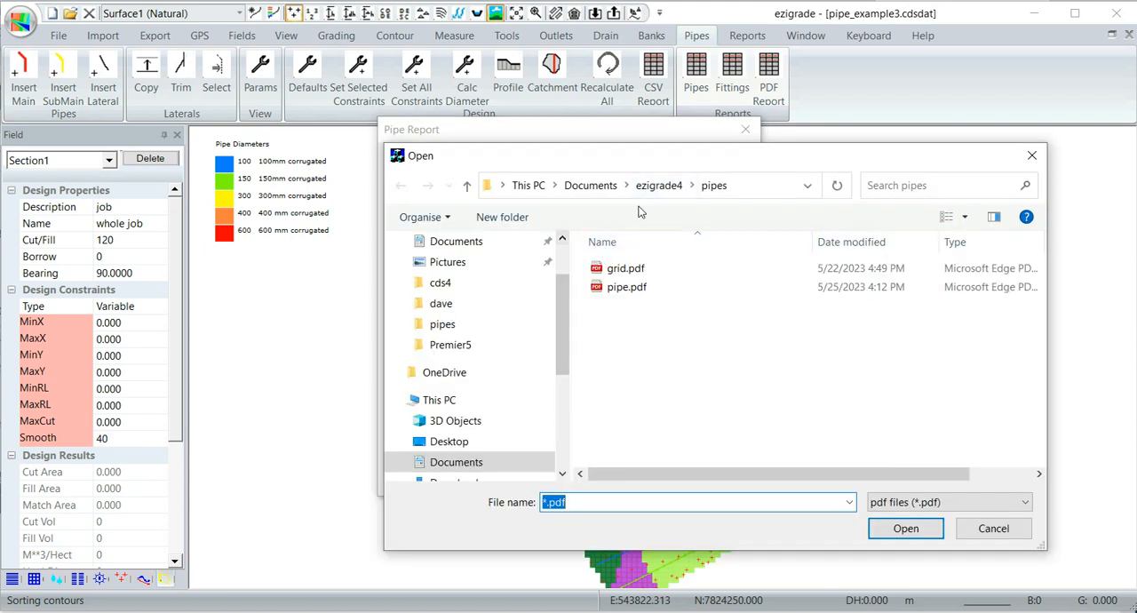
{"action": "left_click_drag", "start_coordinate": [566, 503], "coordinate": [530, 505]}
{"action": "type", "text": "pi"}
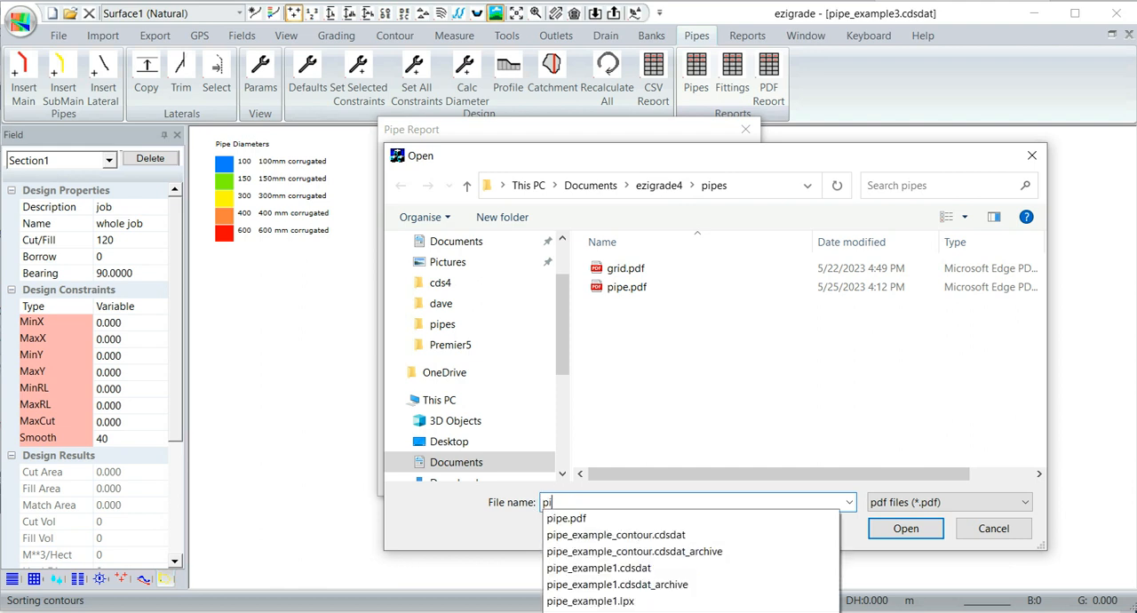
{"action": "type", "text": "pereport.pdf"}
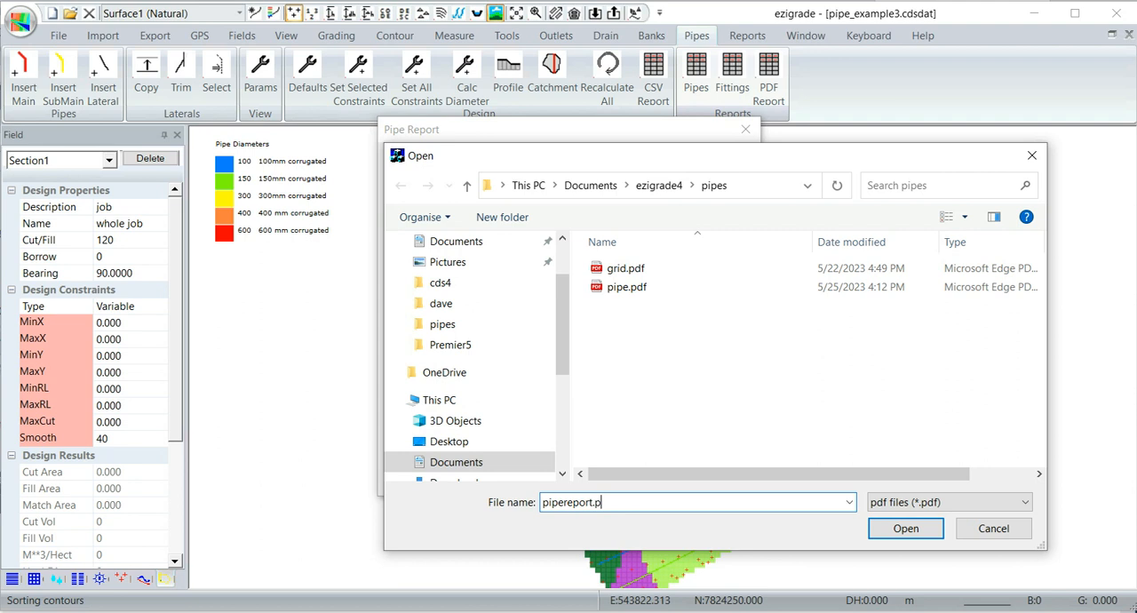
{"action": "left_click", "coordinate": [904, 531]}
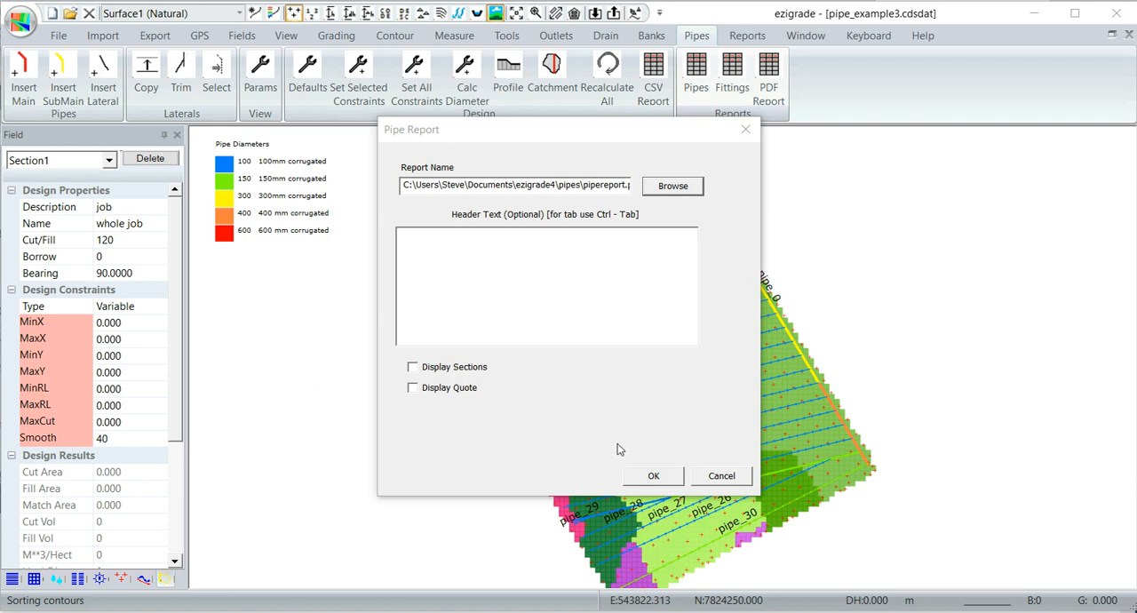
- Include the quote in the pipe report and generate the PDF
{"action": "left_click", "coordinate": [413, 388]}
{"action": "left_click", "coordinate": [651, 478]}
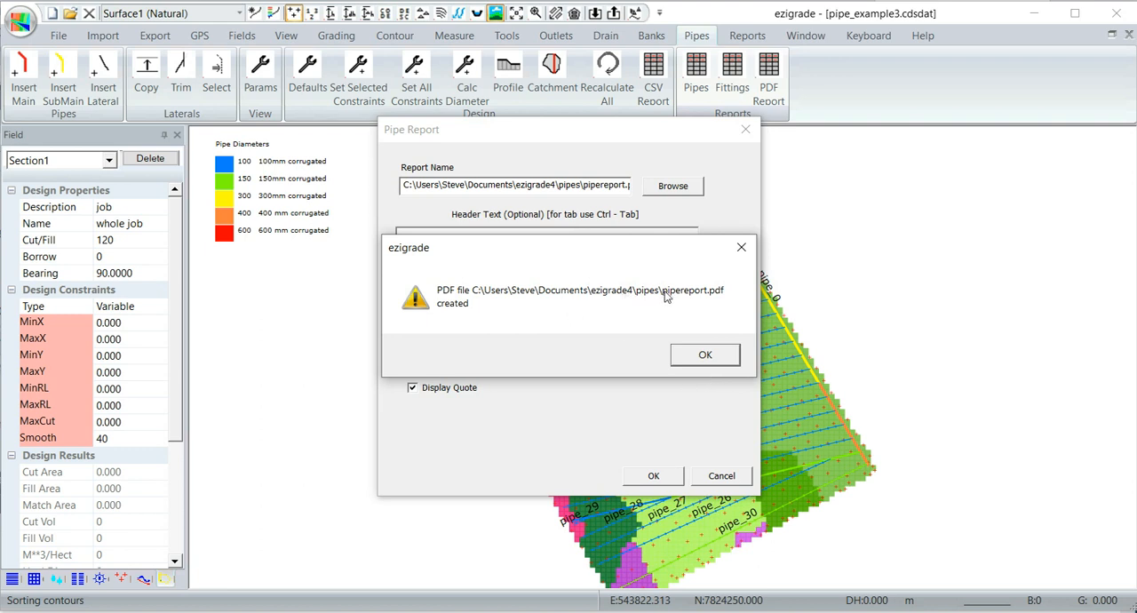
{"action": "left_click", "coordinate": [703, 356]}
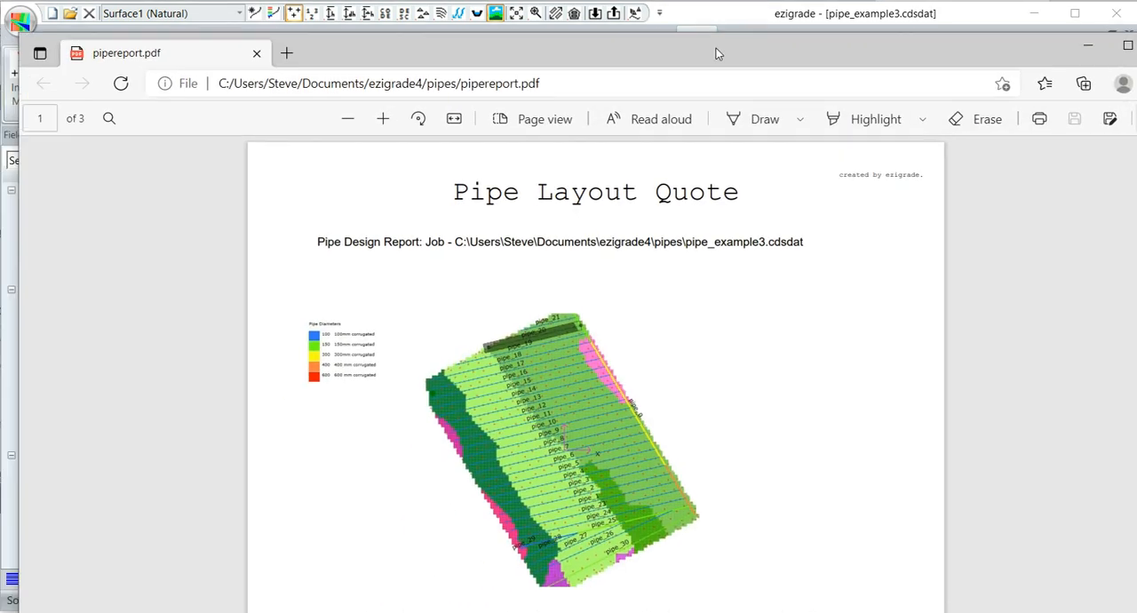
- Examine the report's pipe layout plan and its summary of length, grade and depth by pipe size
{"action": "double_click", "coordinate": [653, 55]}
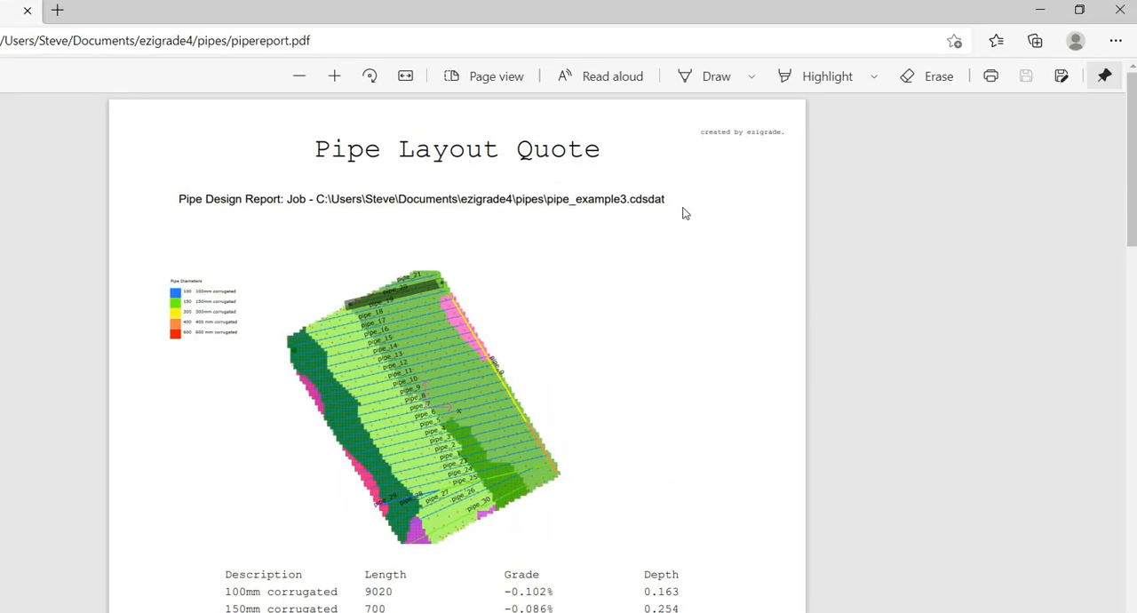
{"action": "left_click", "coordinate": [1079, 10]}
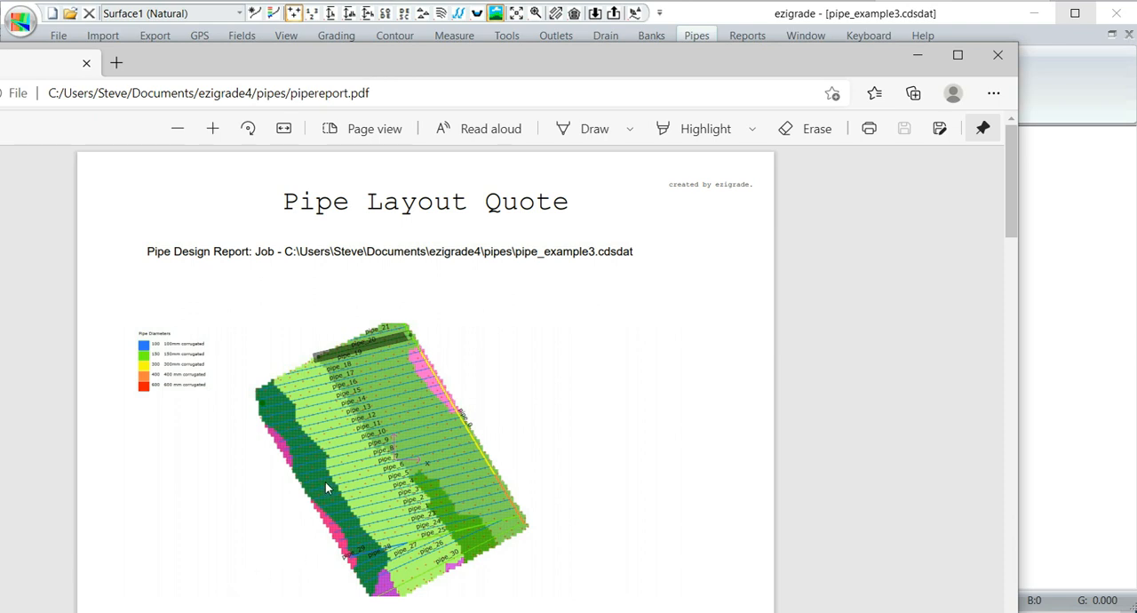
{"action": "scroll", "coordinate": [324, 483], "scroll_direction": "down", "scroll_amount": 2}
{"action": "scroll", "coordinate": [333, 483], "scroll_direction": "up", "scroll_amount": 2}
{"action": "scroll", "coordinate": [438, 433], "scroll_direction": "down", "scroll_amount": 2}
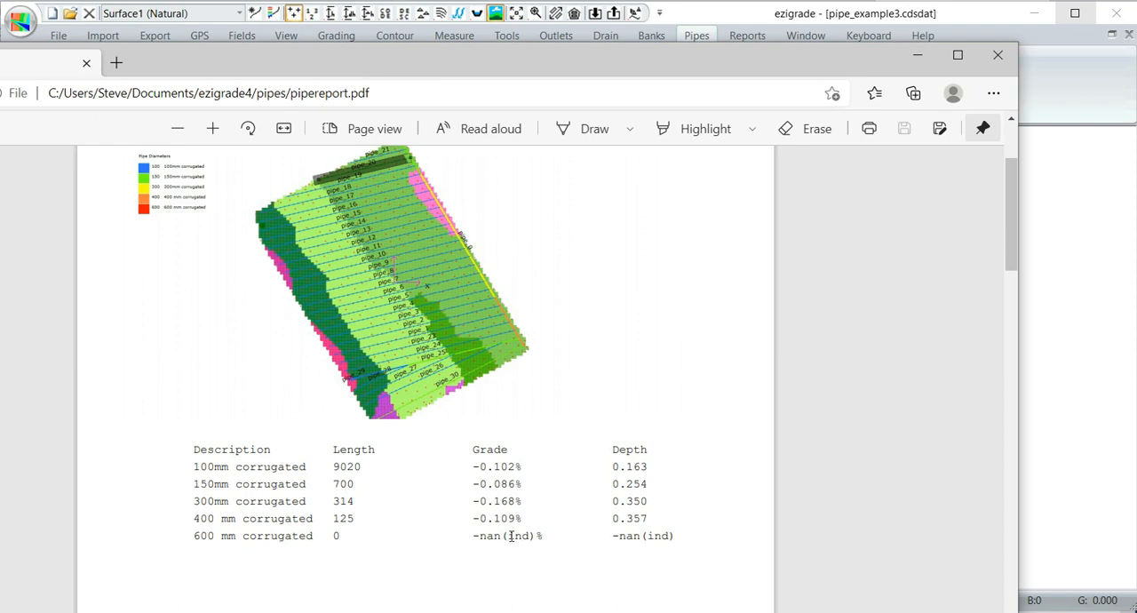
- Examine the report's table of individual pipes with their lengths, outlets, grades, depths and velocities
{"action": "scroll", "coordinate": [499, 528], "scroll_direction": "down", "scroll_amount": 2}
{"action": "scroll", "coordinate": [500, 528], "scroll_direction": "up", "scroll_amount": 2}
{"action": "scroll", "coordinate": [501, 533], "scroll_direction": "down", "scroll_amount": 8}
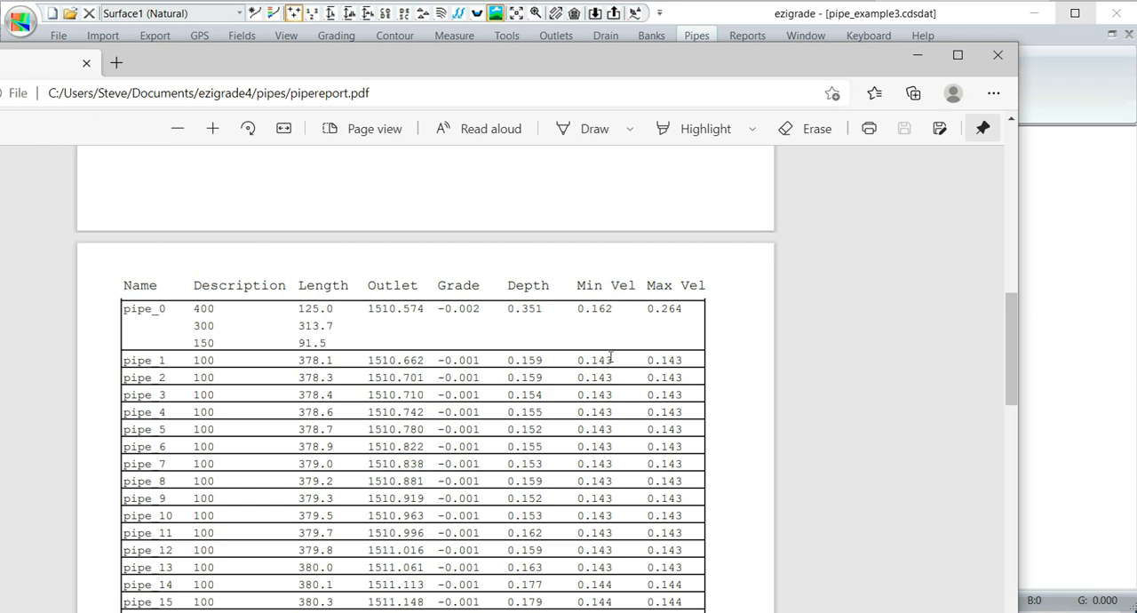
{"action": "scroll", "coordinate": [589, 385], "scroll_direction": "down", "scroll_amount": 3}
{"action": "scroll", "coordinate": [588, 384], "scroll_direction": "down", "scroll_amount": 1}
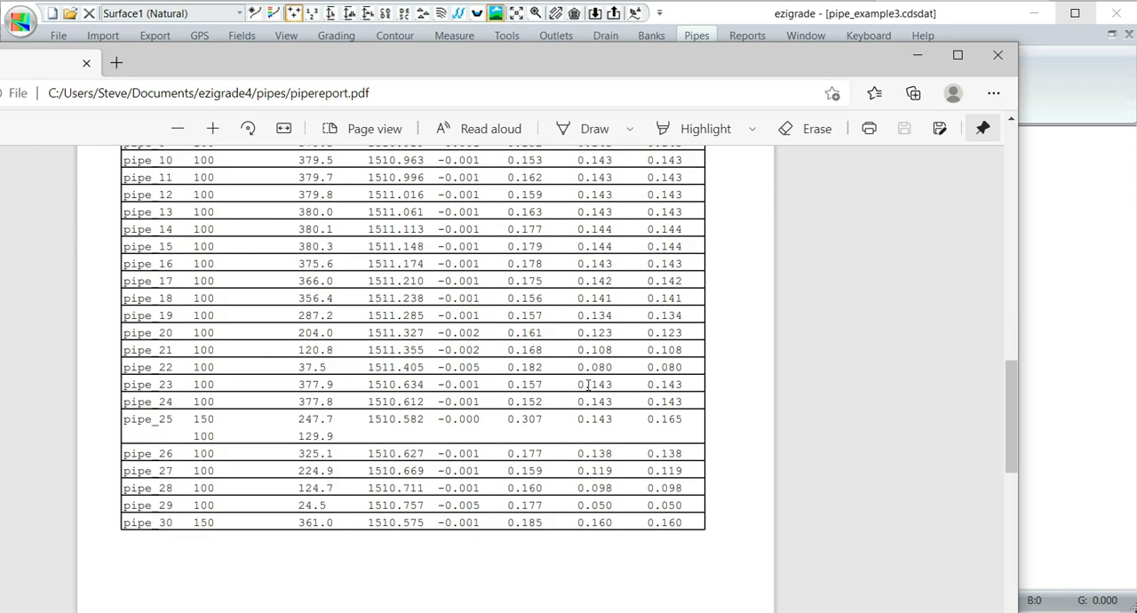
{"action": "scroll", "coordinate": [587, 384], "scroll_direction": "up", "scroll_amount": 3}
{"action": "scroll", "coordinate": [588, 384], "scroll_direction": "down", "scroll_amount": 6}
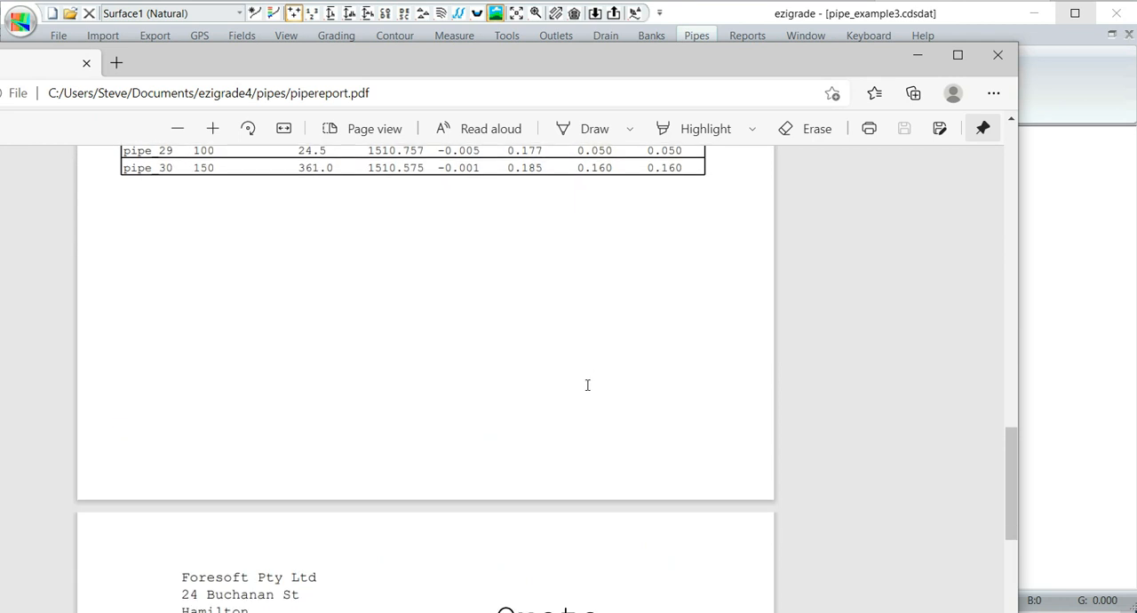
- Check the priced pipes and fittings on the report's quote page and close the PDF
{"action": "scroll", "coordinate": [587, 384], "scroll_direction": "down", "scroll_amount": 5}
{"action": "scroll", "coordinate": [585, 385], "scroll_direction": "up", "scroll_amount": 2}
{"action": "scroll", "coordinate": [584, 385], "scroll_direction": "down", "scroll_amount": 2}
{"action": "scroll", "coordinate": [344, 333], "scroll_direction": "down", "scroll_amount": 2}
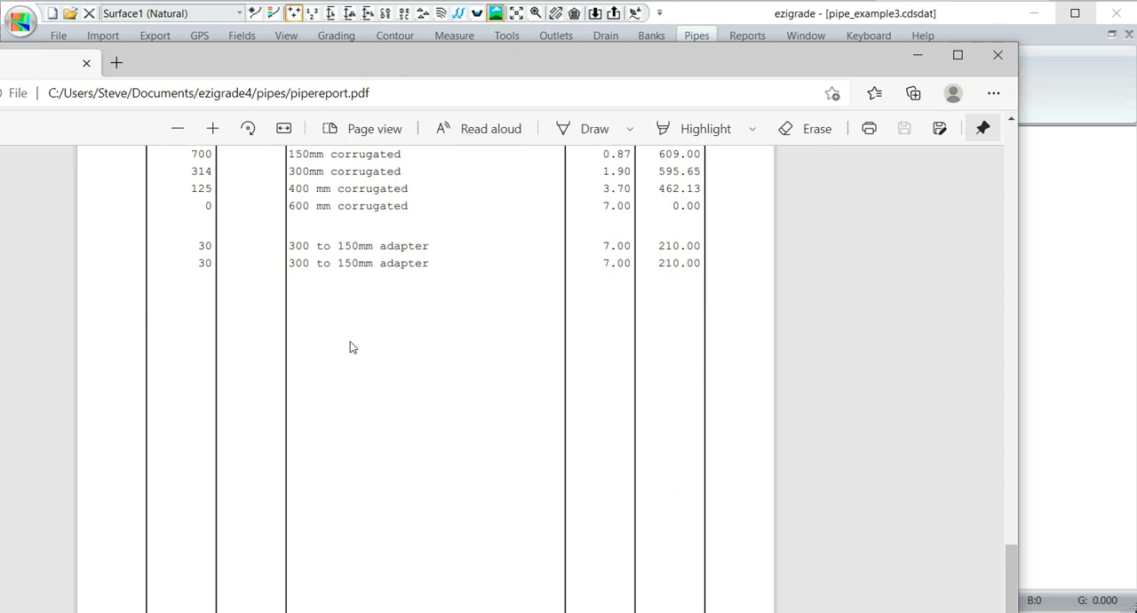
{"action": "left_click", "coordinate": [997, 57]}
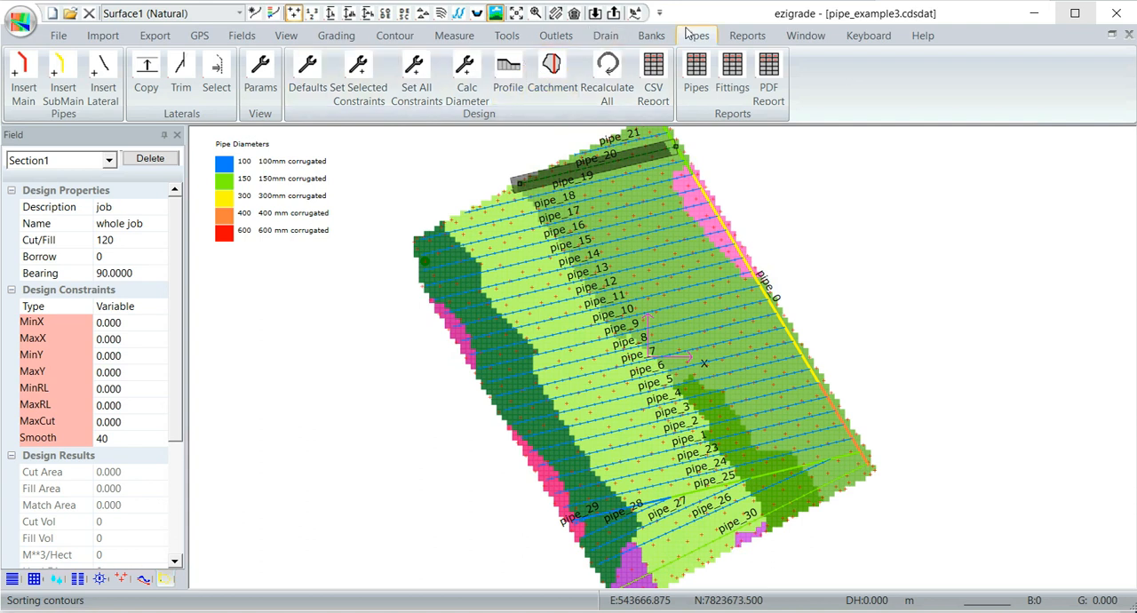
{"action": "left_click", "coordinate": [155, 36]}
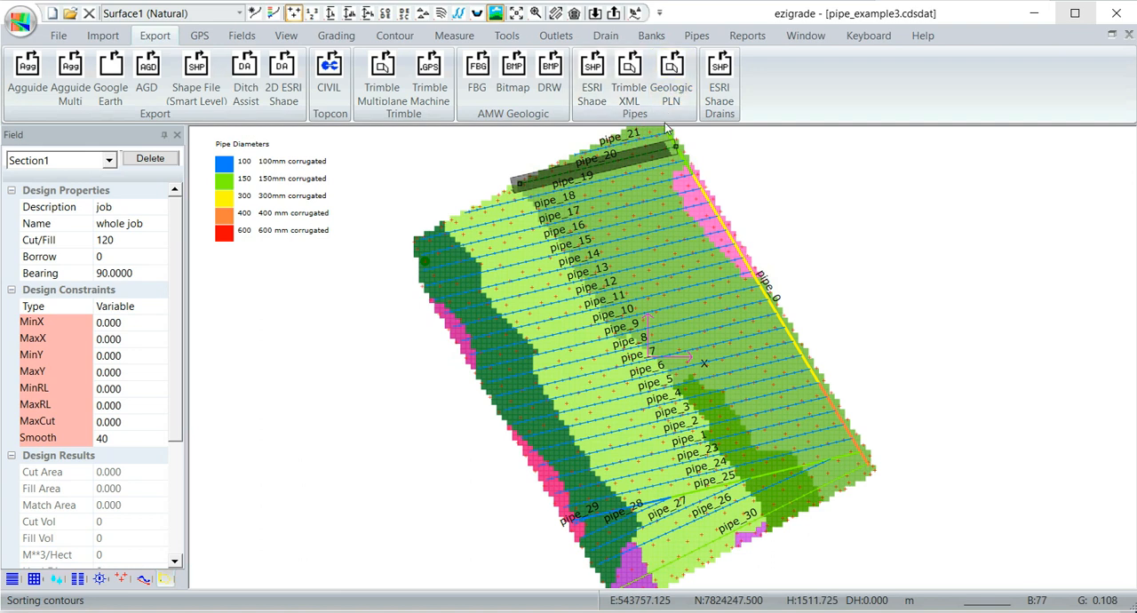
{"action": "left_click", "coordinate": [672, 85]}
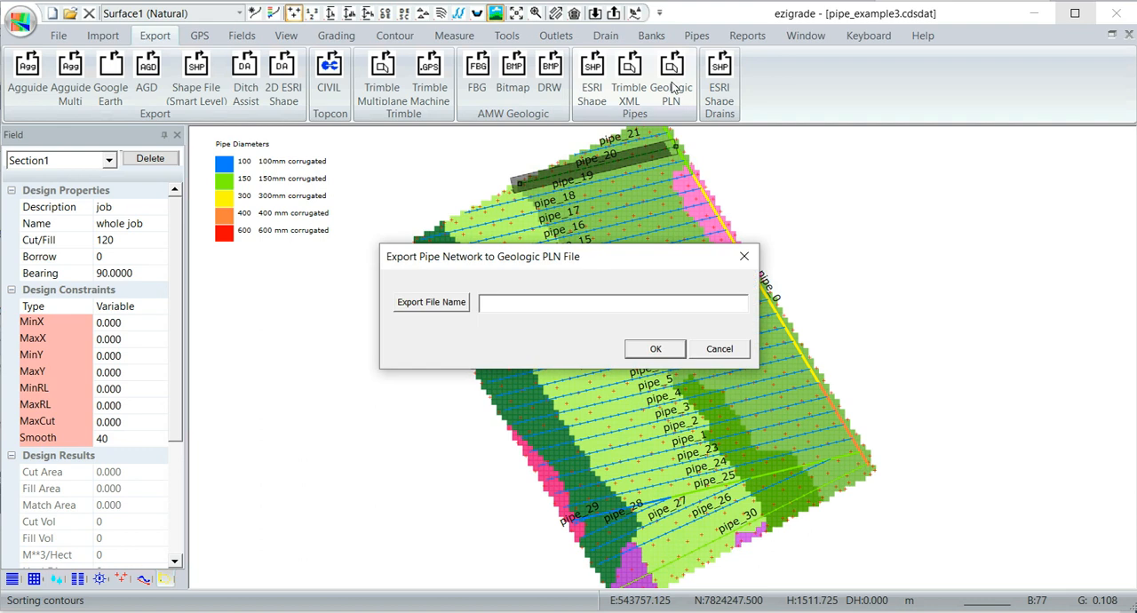
{"action": "left_click", "coordinate": [719, 350]}
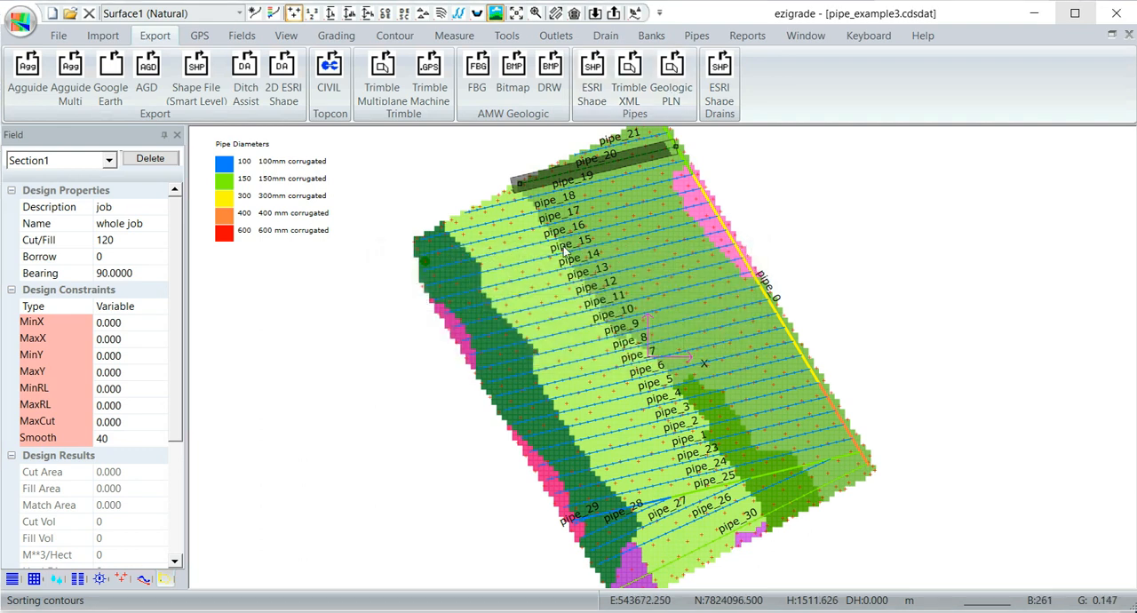